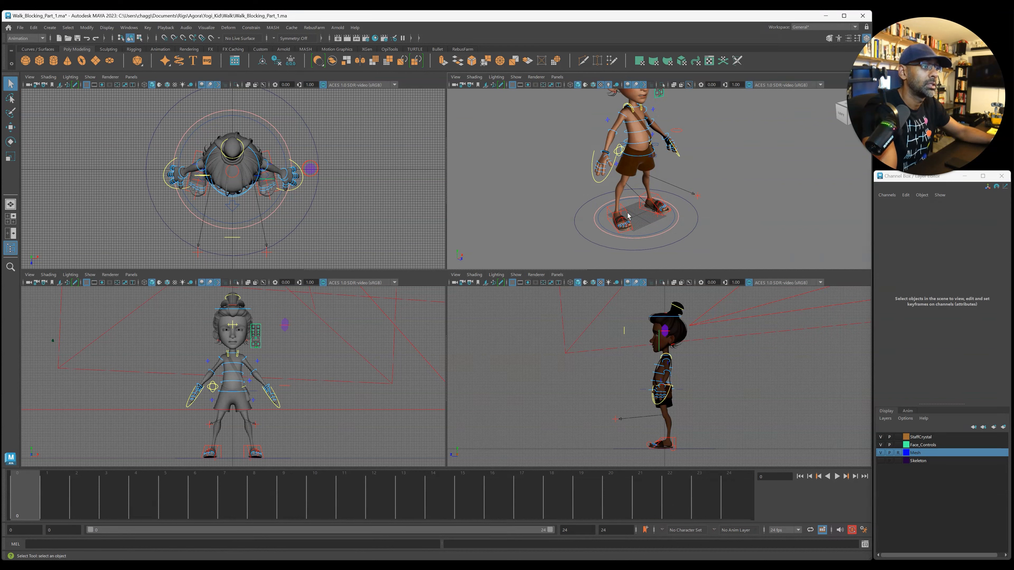
# Step: Move the right foot control forward to Translate Z 11.886 and the left foot control back to about -13.686
pyautogui.click(626, 218)
pyautogui.press('w')
pyautogui.moveTo(594, 440)
pyautogui.mouseDown()
pyautogui.moveTo(574, 441)
pyautogui.moveTo(619, 440)
pyautogui.moveTo(576, 435)
pyautogui.mouseUp()
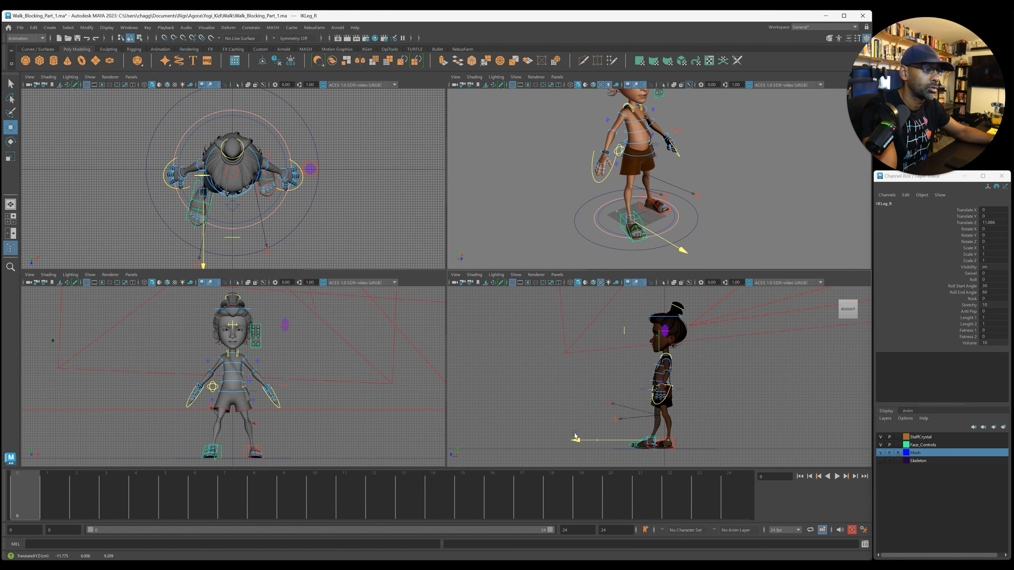
pyautogui.click(642, 196)
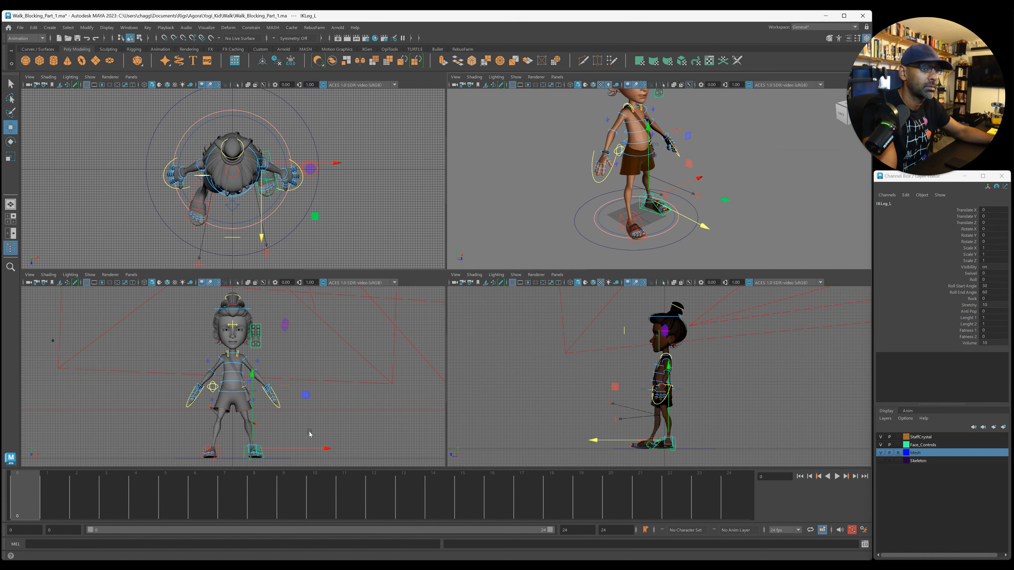
pyautogui.moveTo(592, 439); pyautogui.dragTo(611, 440)
# Step: Bring both feet inward, setting Translate X to about 5.372 on the right foot control and about -3.3 on the left
pyautogui.press('space')
pyautogui.keyDown('alt'); pyautogui.moveTo(595, 256); pyautogui.dragTo(475, 300); pyautogui.keyUp('alt')
pyautogui.click(461, 346)
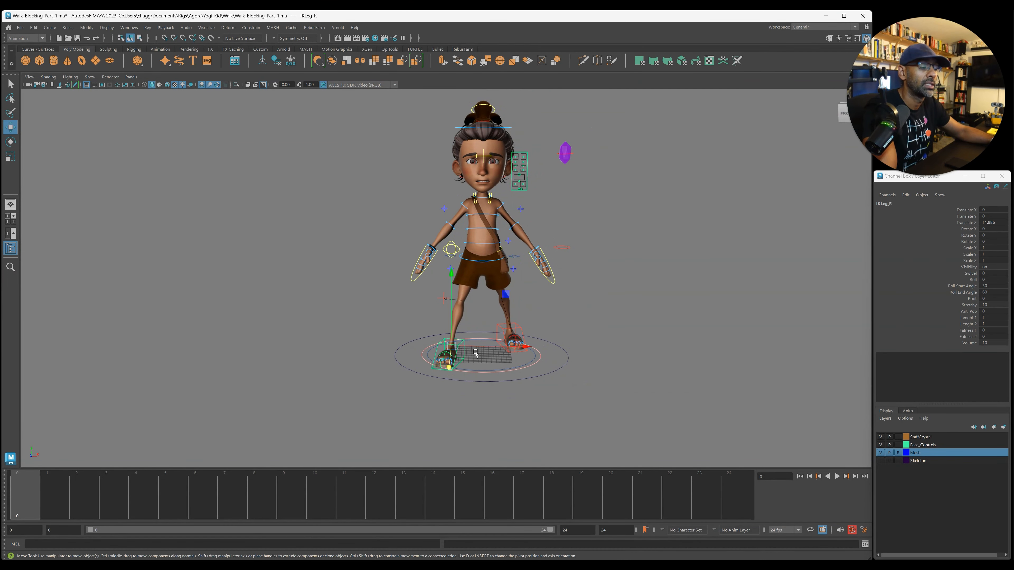
pyautogui.moveTo(488, 349); pyautogui.dragTo(539, 342)
pyautogui.click(513, 327)
pyautogui.click(521, 338)
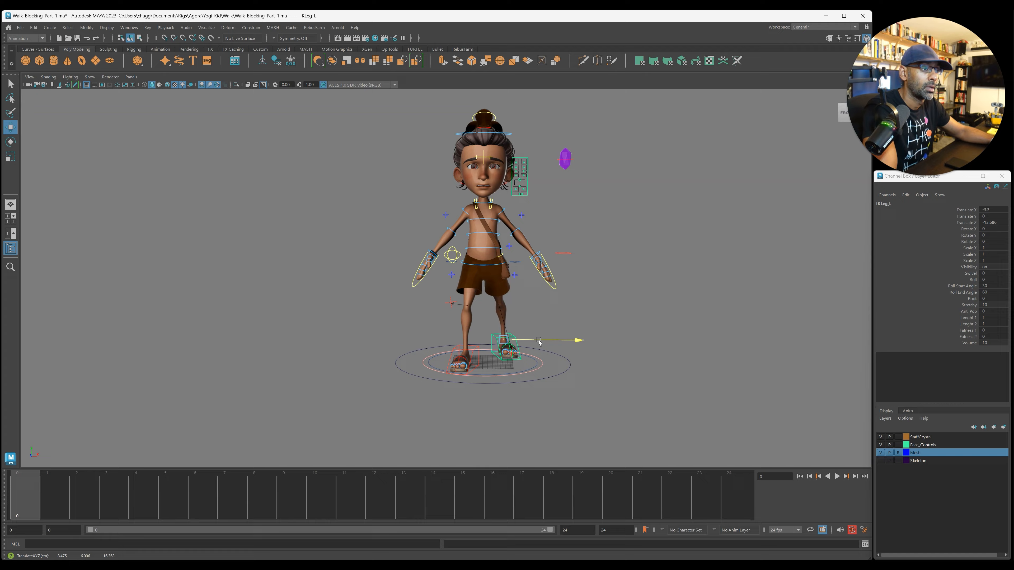
# Step: Narrow the stance in the front view to Translate X 6.848 for the right foot control and -6.743 for the left
pyautogui.press('space')
pyautogui.press('space')
pyautogui.scroll(3, 199, 384)
pyautogui.scroll(3, 200, 385)
pyautogui.click(337, 378)
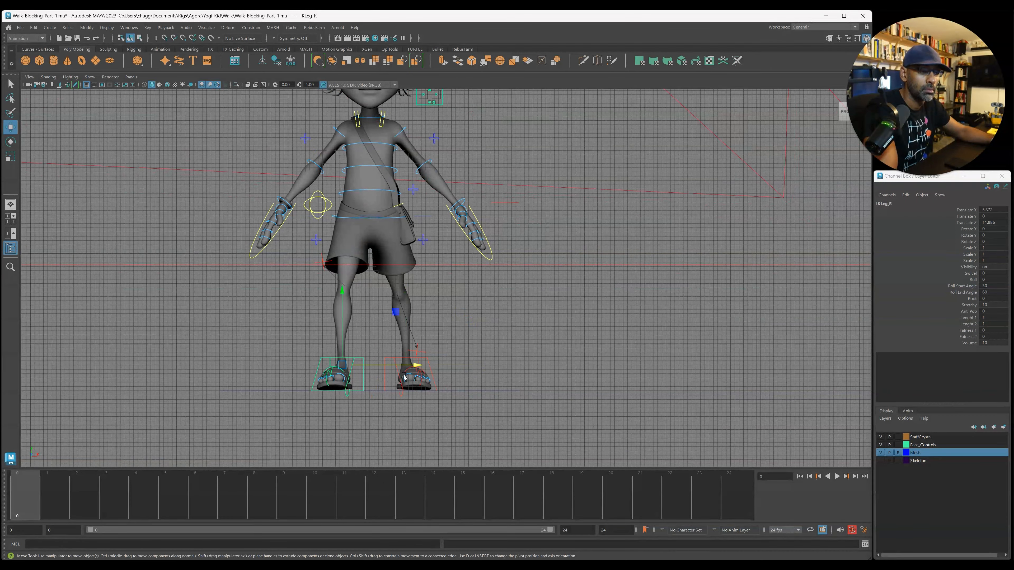
pyautogui.moveTo(408, 369); pyautogui.dragTo(414, 369)
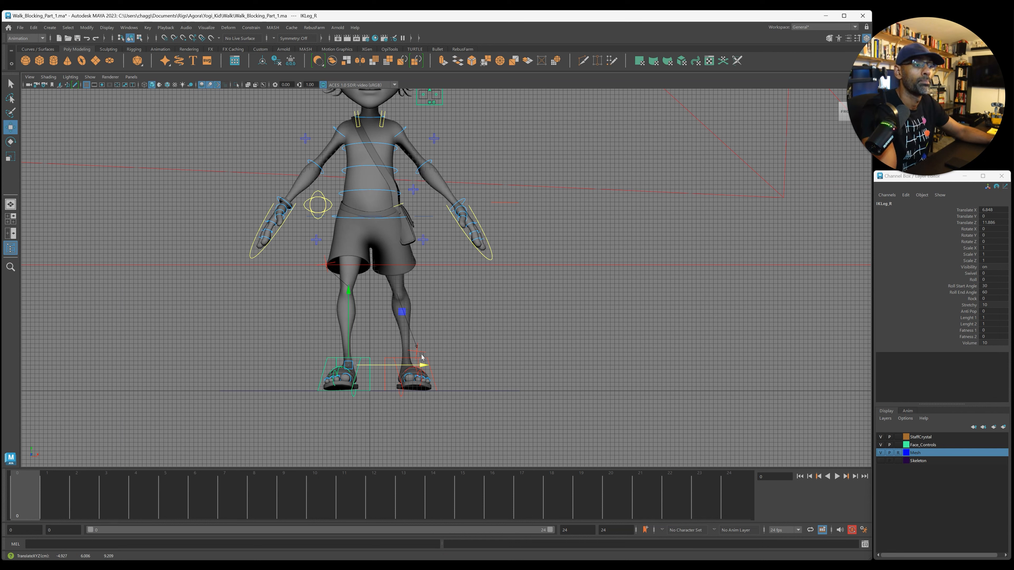
pyautogui.click(419, 362)
pyautogui.moveTo(469, 367); pyautogui.dragTo(457, 366)
# Step: Examine the character's stance from the front and three-quarter angles in the perspective view
pyautogui.press('space')
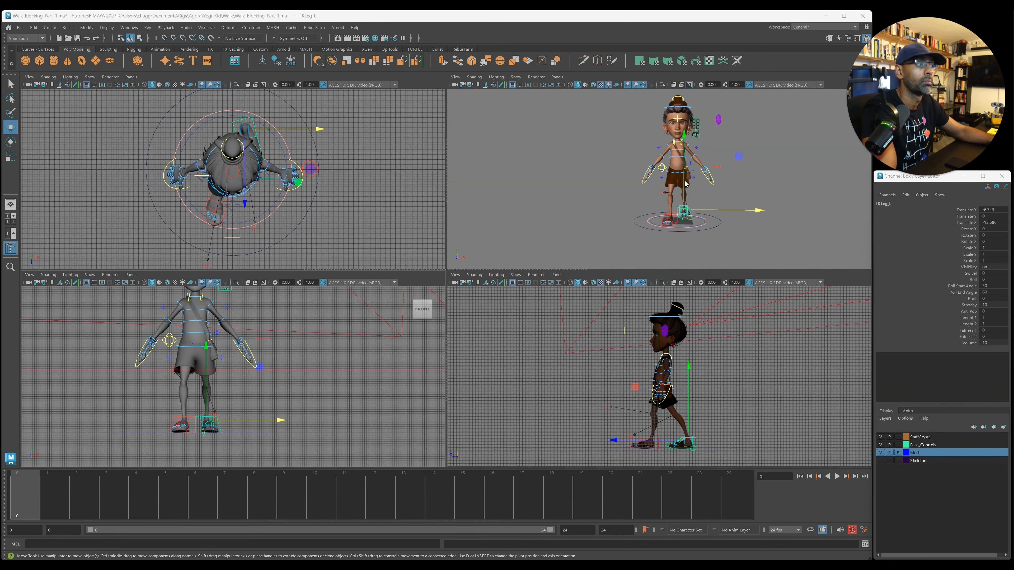
pyautogui.press('space')
pyautogui.scroll(5, 575, 335)
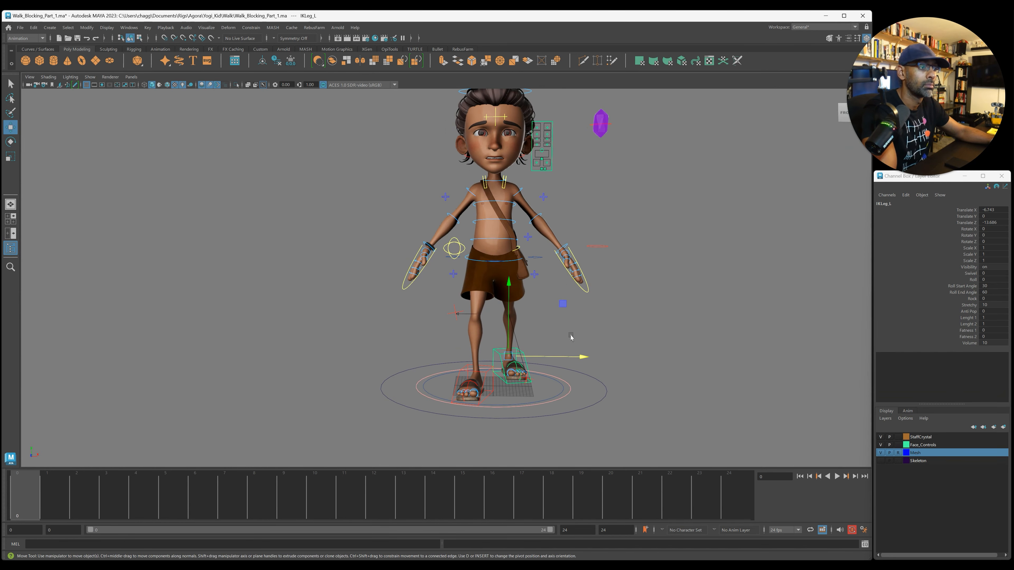
pyautogui.keyDown('alt'); pyautogui.moveTo(571, 337); pyautogui.dragTo(546, 333); pyautogui.keyUp('alt')
pyautogui.click(385, 274)
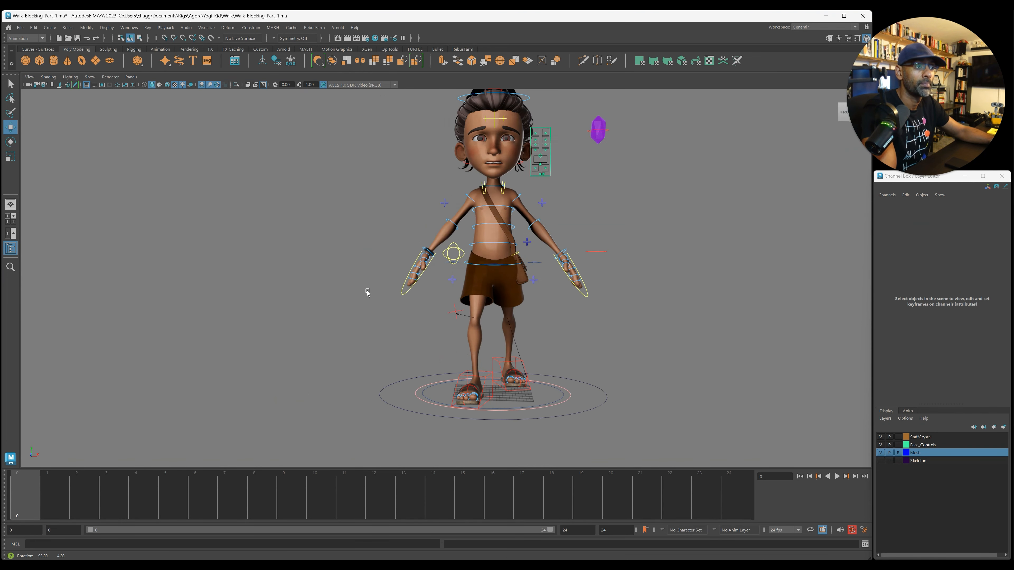
pyautogui.click(476, 198)
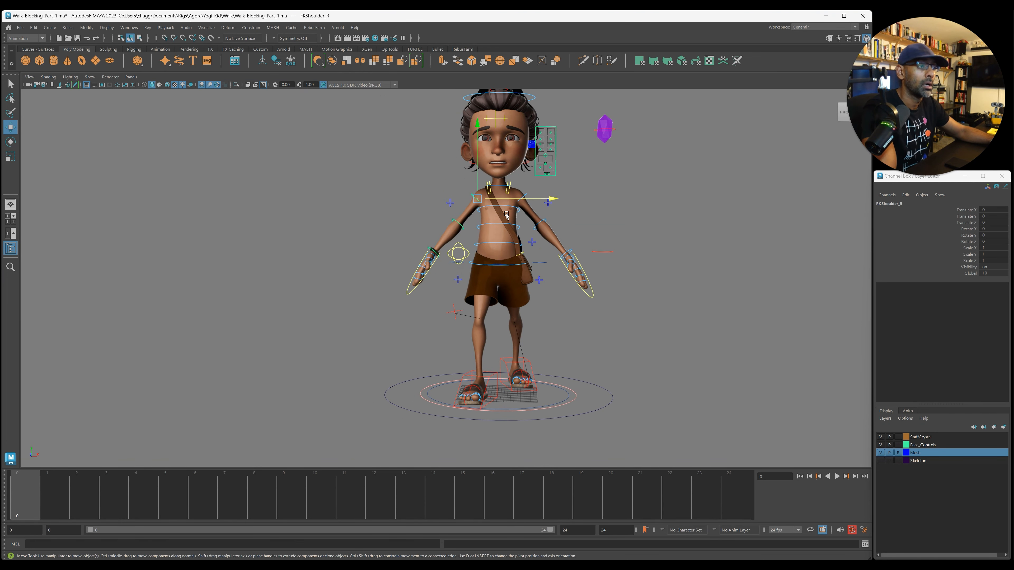
pyautogui.keyDown('alt'); pyautogui.moveTo(455, 273); pyautogui.dragTo(484, 283); pyautogui.keyUp('alt')
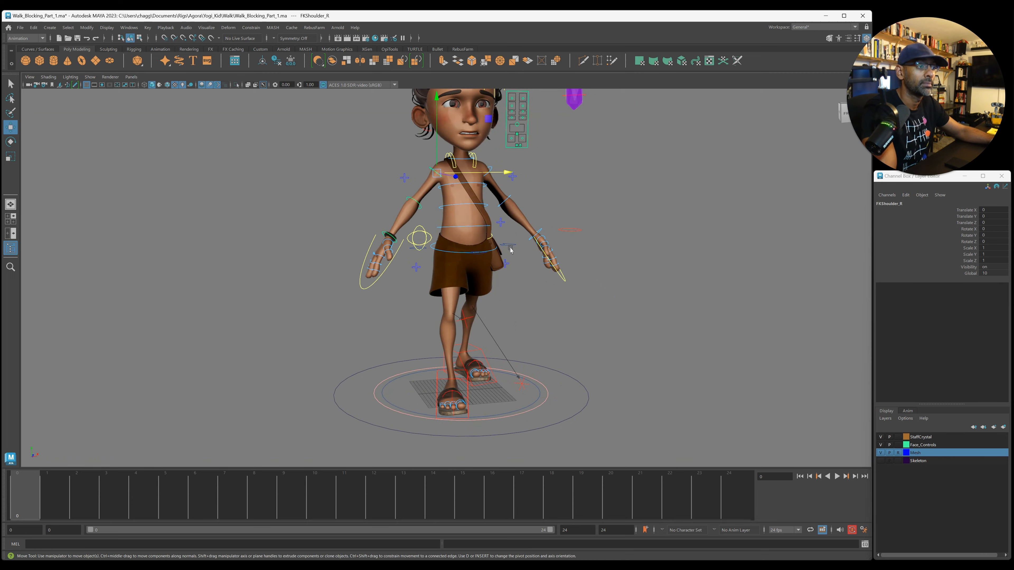
# Step: Show the side view with the default material and turn off its scene lighting
pyautogui.press('space')
pyautogui.press('space')
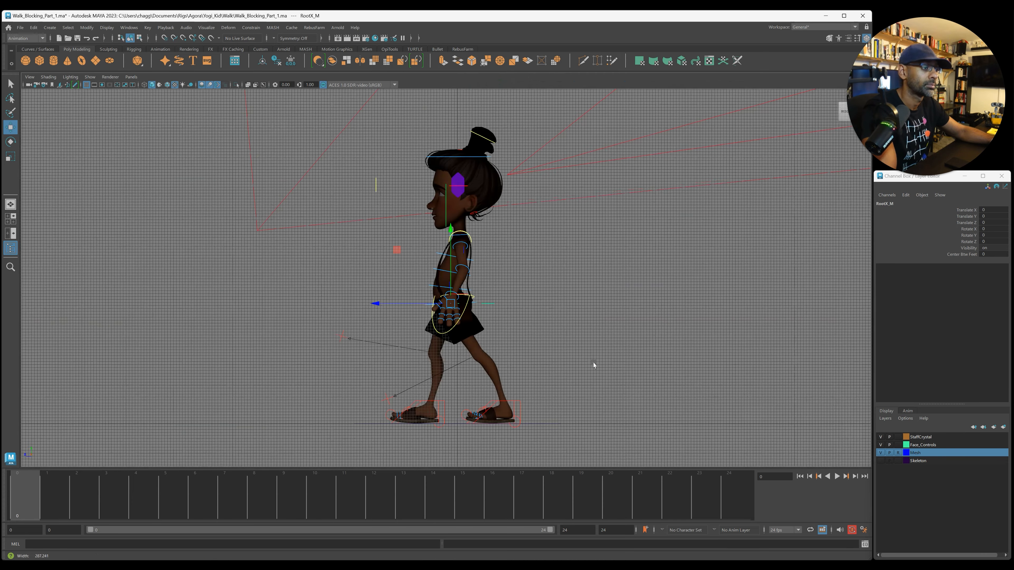
pyautogui.keyDown('alt'); pyautogui.moveTo(517, 331); pyautogui.dragTo(499, 276, button='middle'); pyautogui.keyUp('alt')
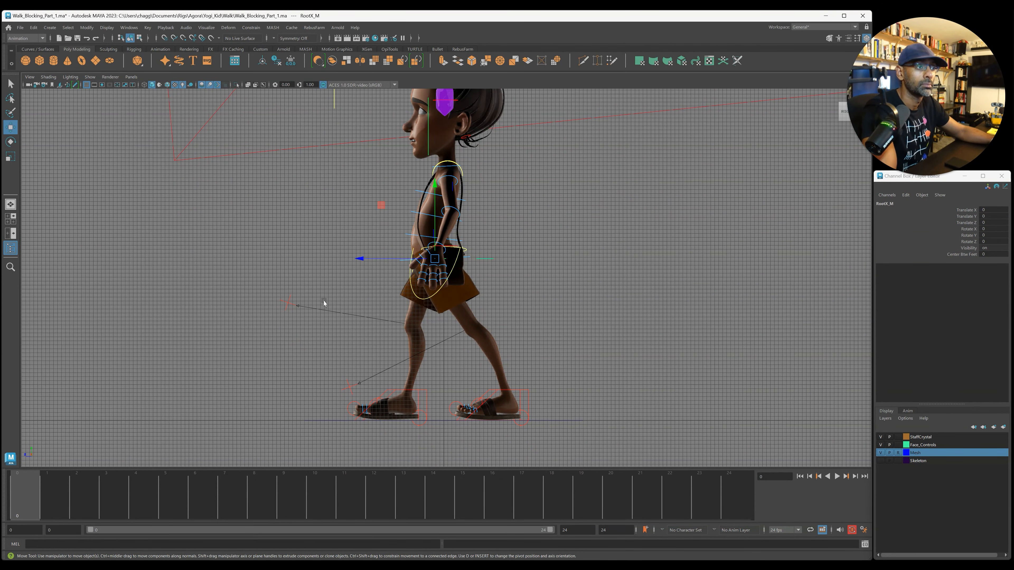
pyautogui.click(56, 78)
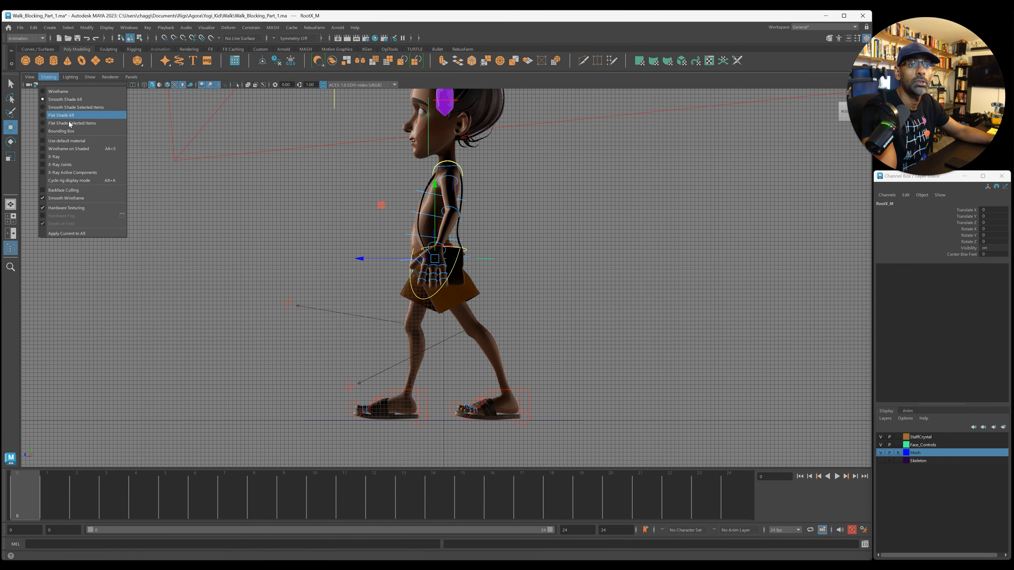
pyautogui.click(68, 141)
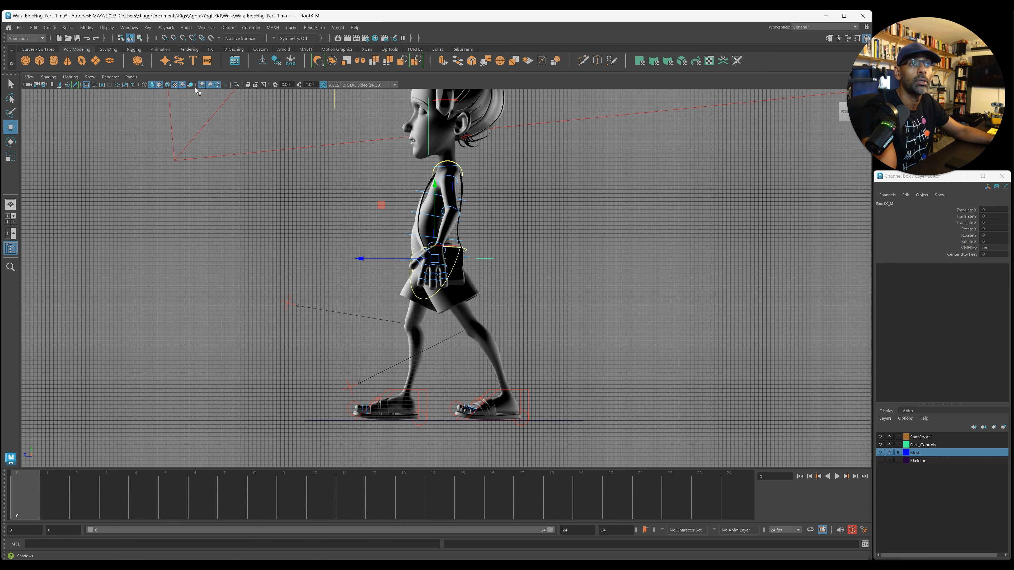
pyautogui.click(183, 85)
pyautogui.press('space')
pyautogui.keyDown('alt'); pyautogui.moveTo(367, 383); pyautogui.dragTo(403, 415, button='middle'); pyautogui.keyUp('alt')
pyautogui.keyDown('alt'); pyautogui.moveTo(402, 414); pyautogui.dragTo(315, 383, button='right'); pyautogui.keyUp('alt')
pyautogui.moveTo(268, 365)
pyautogui.keyDown('alt'); pyautogui.mouseDown(button='middle')
pyautogui.moveTo(279, 381)
pyautogui.moveTo(281, 354)
pyautogui.moveTo(285, 362)
pyautogui.mouseUp(button='middle'); pyautogui.keyUp('alt')
pyautogui.press('space')
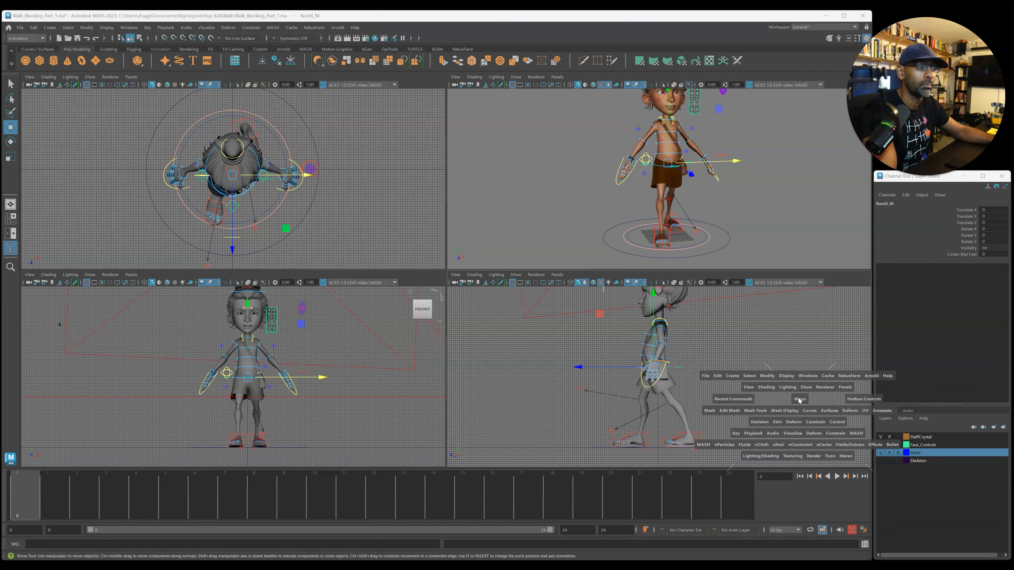
pyautogui.click(524, 398)
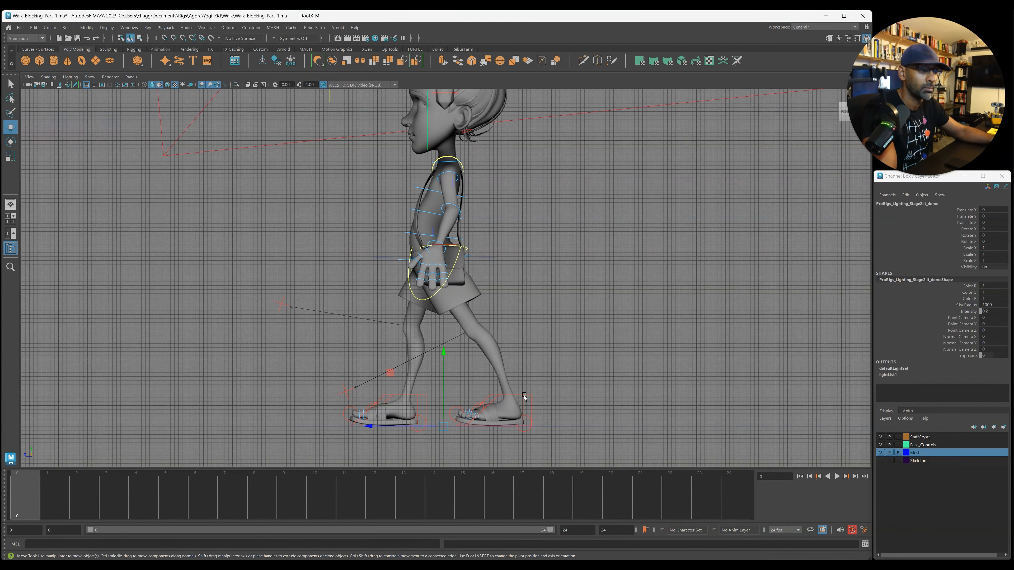
pyautogui.moveTo(369, 428); pyautogui.dragTo(399, 426)
pyautogui.hotkey('ctrl', 'z')
# Step: Slide the left foot control forward to about Translate Z -9.989 and set its Roll to about 28.13
pyautogui.click(534, 393)
pyautogui.moveTo(435, 404)
pyautogui.mouseDown()
pyautogui.moveTo(462, 404)
pyautogui.moveTo(419, 404)
pyautogui.mouseUp()
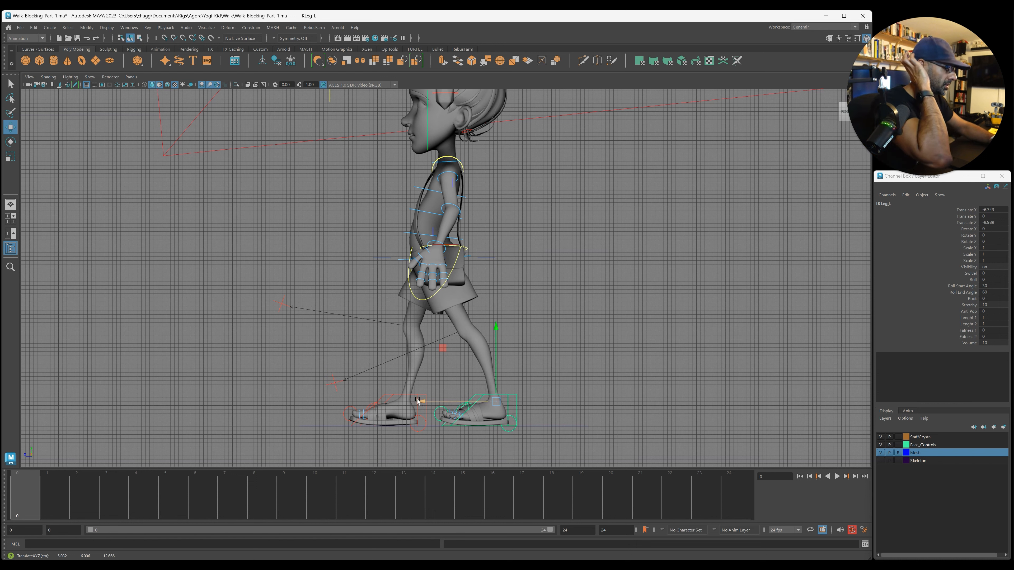
pyautogui.click(969, 279)
pyautogui.moveTo(565, 350); pyautogui.dragTo(607, 344, button='middle')
pyautogui.moveTo(671, 342); pyautogui.dragTo(733, 345, button='middle')
# Step: Adjust the stride to Translate Z 10.645 for the right foot and -11.643 for the left, and raise the root control to Translate Y 0.65
pyautogui.keyDown('alt'); pyautogui.moveTo(521, 381); pyautogui.dragTo(535, 382, button='right'); pyautogui.keyUp('alt')
pyautogui.press('w')
pyautogui.moveTo(429, 413); pyautogui.dragTo(439, 413)
pyautogui.click(413, 408)
pyautogui.moveTo(346, 415); pyautogui.dragTo(353, 415)
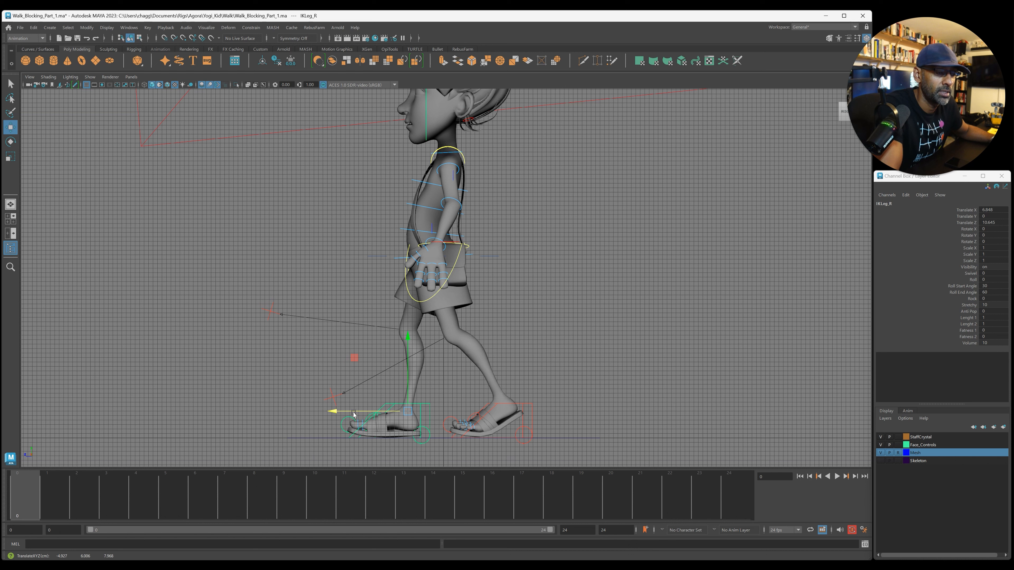
pyautogui.click(497, 410)
pyautogui.moveTo(438, 411); pyautogui.dragTo(435, 412)
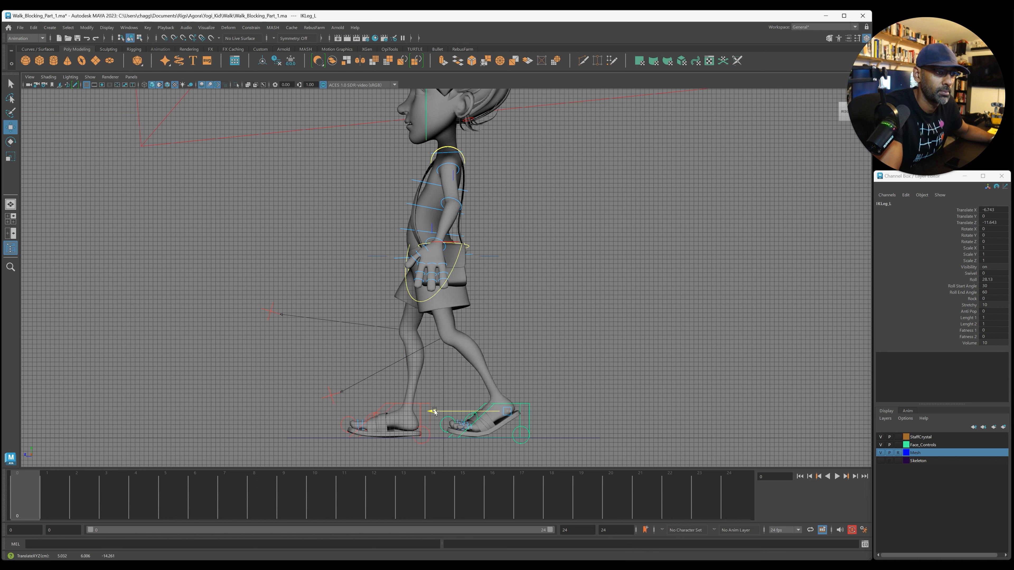
pyautogui.click(496, 257)
pyautogui.moveTo(436, 220); pyautogui.dragTo(433, 215)
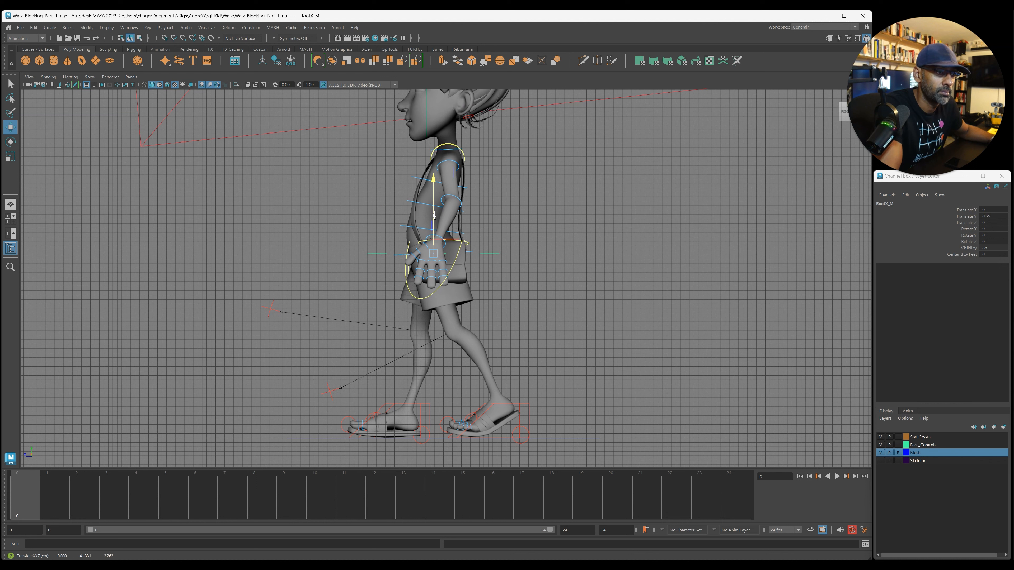
# Step: Set the right foot control's Roll to -18 and move it forward to about Translate Z 13.821
pyautogui.click(421, 405)
pyautogui.click(972, 280)
pyautogui.moveTo(631, 361); pyautogui.dragTo(613, 363, button='middle')
pyautogui.scroll(1, 612, 365)
pyautogui.press('w')
pyautogui.moveTo(331, 423); pyautogui.dragTo(314, 421)
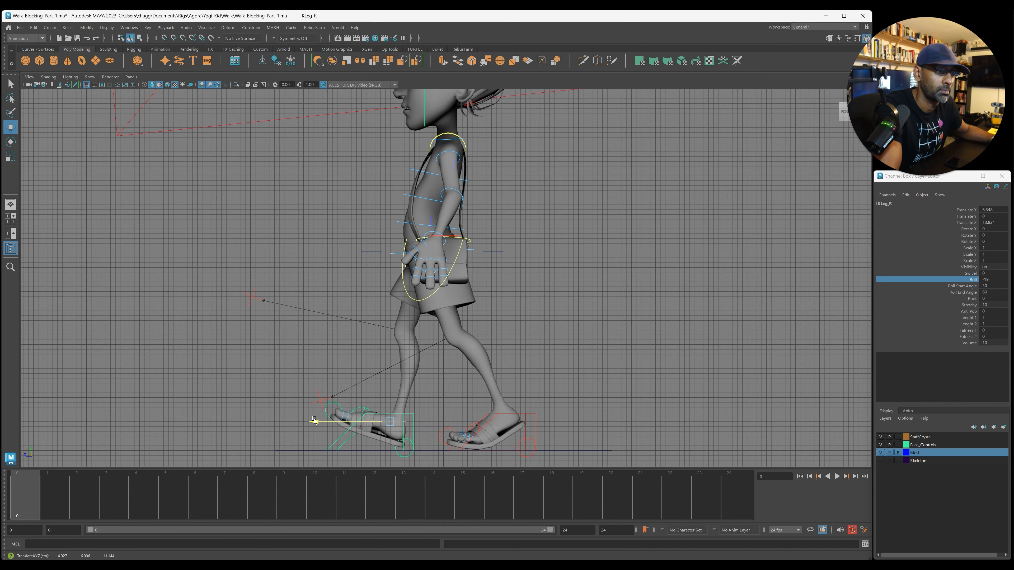
# Step: Raise the root control to Translate Y 0.924 and widen the stride to Translate Z -11.854 for the left foot and 14.478 for the right
pyautogui.click(495, 250)
pyautogui.moveTo(433, 224); pyautogui.dragTo(432, 223)
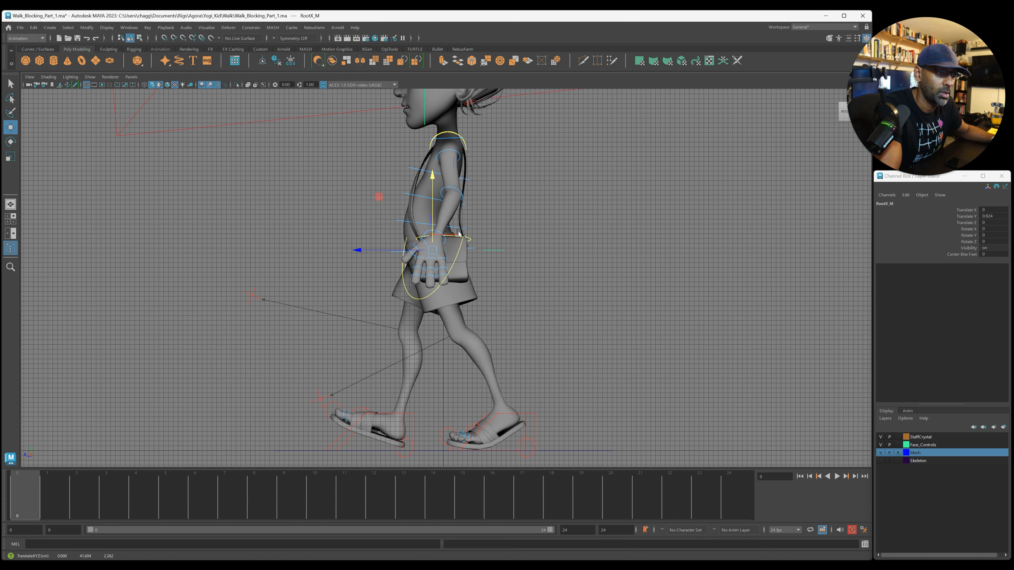
pyautogui.click(536, 418)
pyautogui.moveTo(437, 422); pyautogui.dragTo(439, 422)
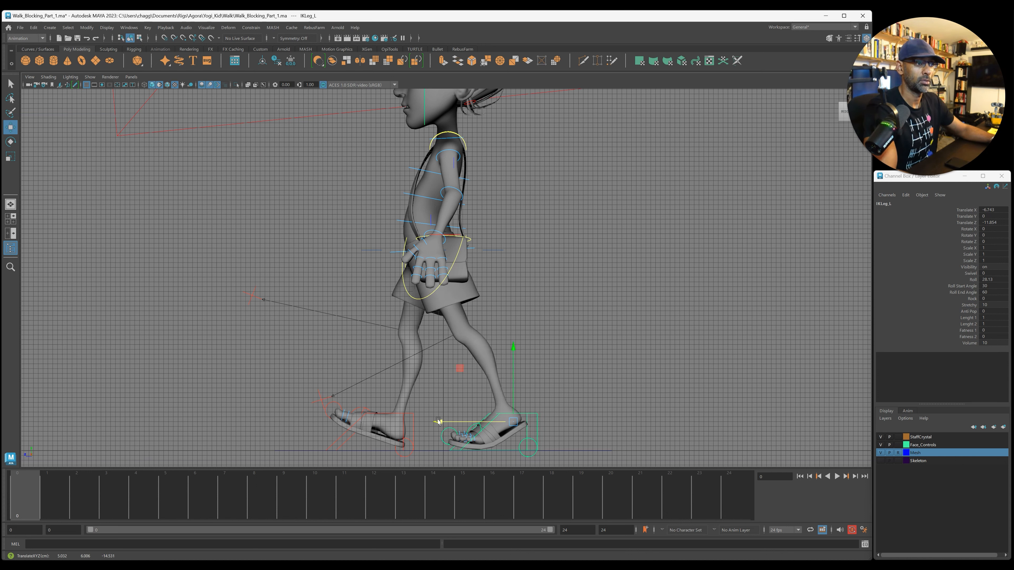
pyautogui.click(405, 422)
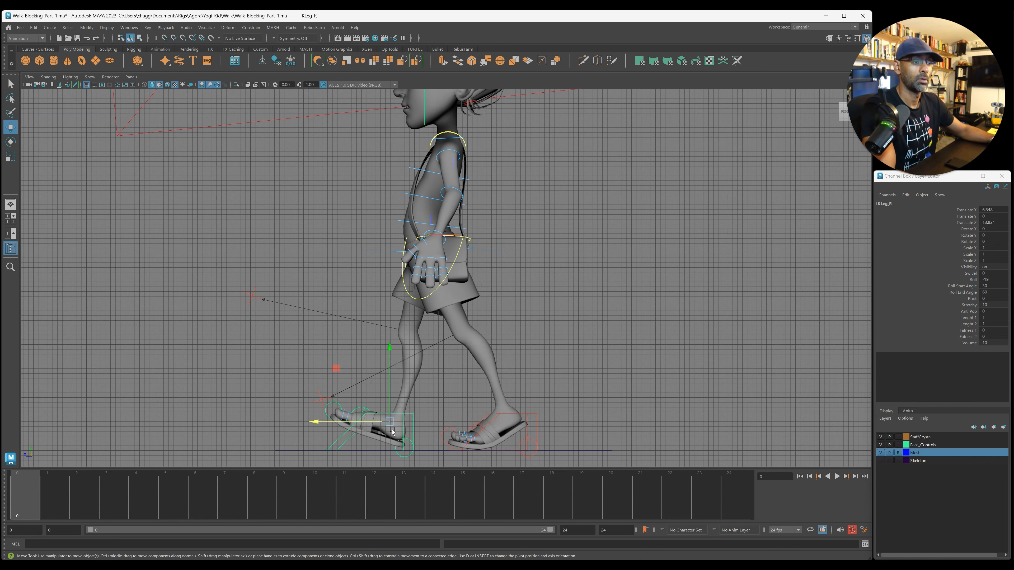
pyautogui.moveTo(315, 422); pyautogui.dragTo(312, 423)
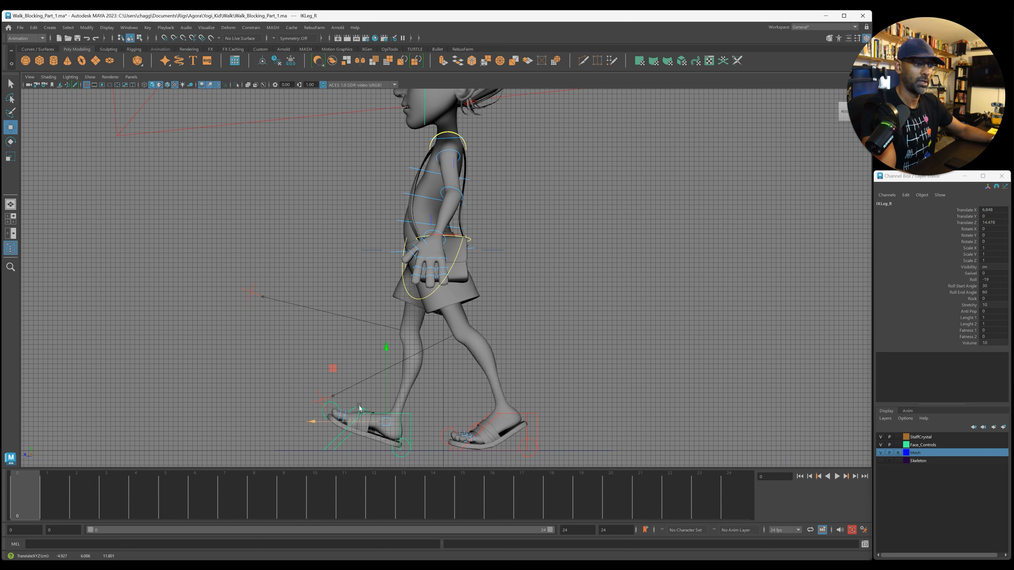
# Step: Hide the lights in the side view and leave the rig controls deselected
pyautogui.click(515, 353)
pyautogui.keyDown('alt'); pyautogui.moveTo(525, 351); pyautogui.dragTo(249, 170, button='right'); pyautogui.keyUp('alt')
pyautogui.click(90, 76)
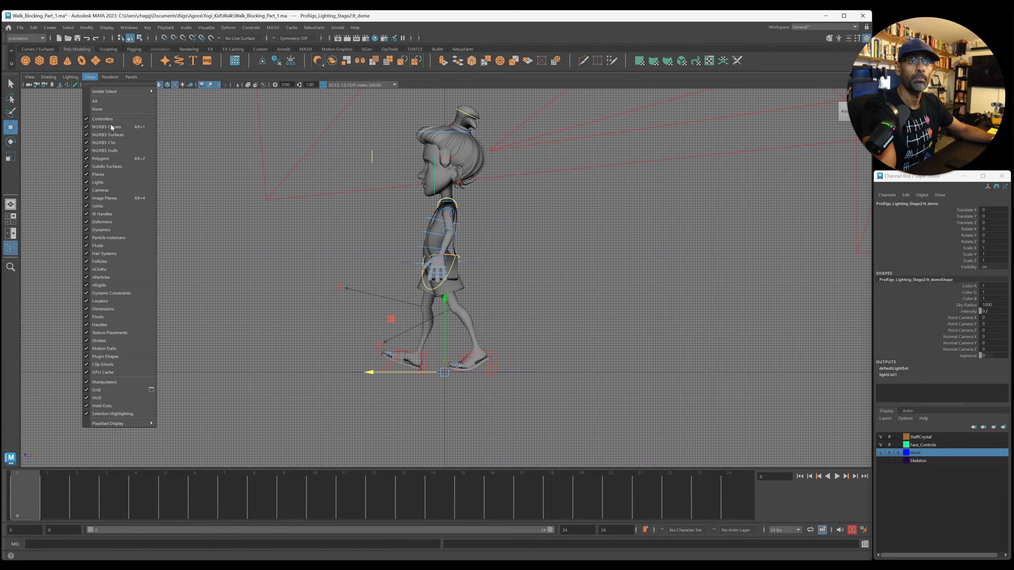
pyautogui.click(120, 181)
pyautogui.keyDown('alt'); pyautogui.moveTo(419, 224); pyautogui.dragTo(348, 235, button='right'); pyautogui.keyUp('alt')
pyautogui.keyDown('alt'); pyautogui.moveTo(327, 229); pyautogui.dragTo(316, 231, button='middle'); pyautogui.keyUp('alt')
pyautogui.moveTo(302, 124); pyautogui.dragTo(578, 394)
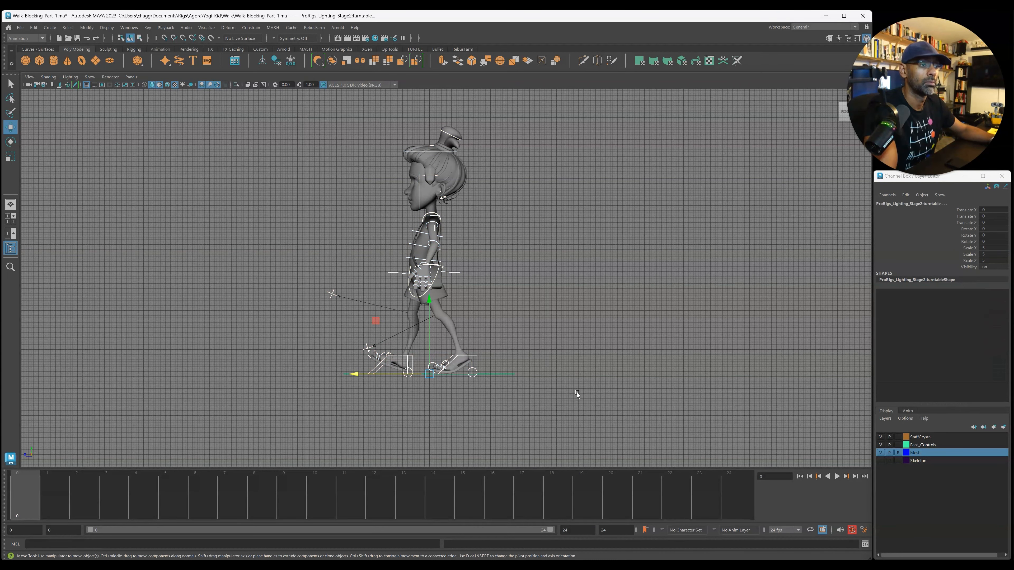
pyautogui.click(307, 339)
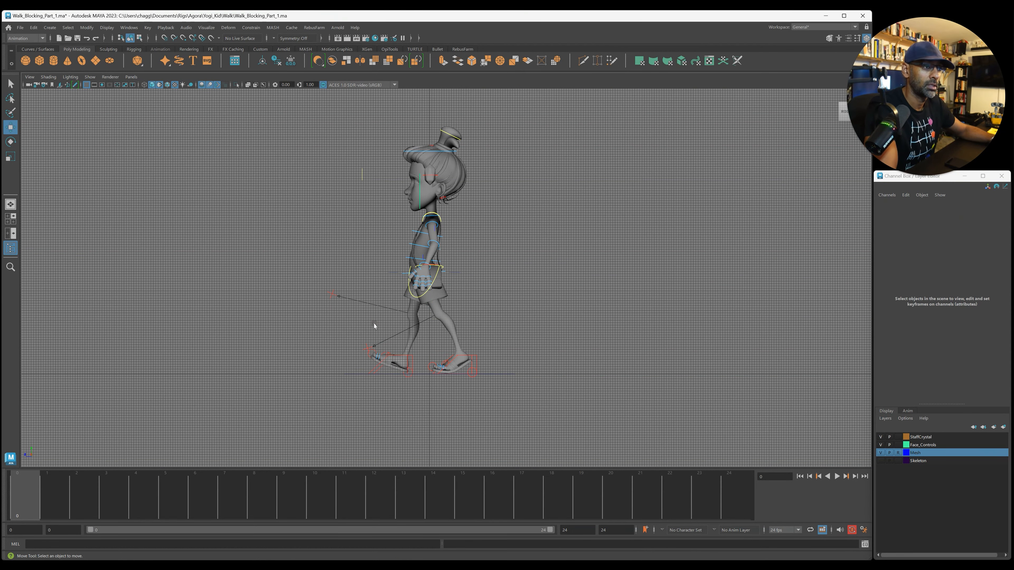
pyautogui.press('space')
pyautogui.press('space')
pyautogui.keyDown('alt'); pyautogui.moveTo(518, 256); pyautogui.dragTo(552, 264, button='right'); pyautogui.keyUp('alt')
pyautogui.keyDown('alt'); pyautogui.moveTo(552, 264); pyautogui.dragTo(523, 242); pyautogui.keyUp('alt')
pyautogui.click(524, 234)
pyautogui.press('e')
pyautogui.hotkey('ctrl', 'z')
pyautogui.keyDown('alt'); pyautogui.moveTo(489, 263); pyautogui.dragTo(501, 270, button='right'); pyautogui.keyUp('alt')
pyautogui.keyDown('alt'); pyautogui.moveTo(501, 271); pyautogui.dragTo(633, 242); pyautogui.keyUp('alt')
# Step: Rotate the hip swing control in the perspective view to about 12.109 in Rotate X and 9.867 in Rotate Y
pyautogui.click(933, 237)
pyautogui.keyDown('alt'); pyautogui.moveTo(534, 290); pyautogui.dragTo(539, 297); pyautogui.keyUp('alt')
pyautogui.moveTo(370, 222); pyautogui.dragTo(364, 196)
pyautogui.click(362, 191)
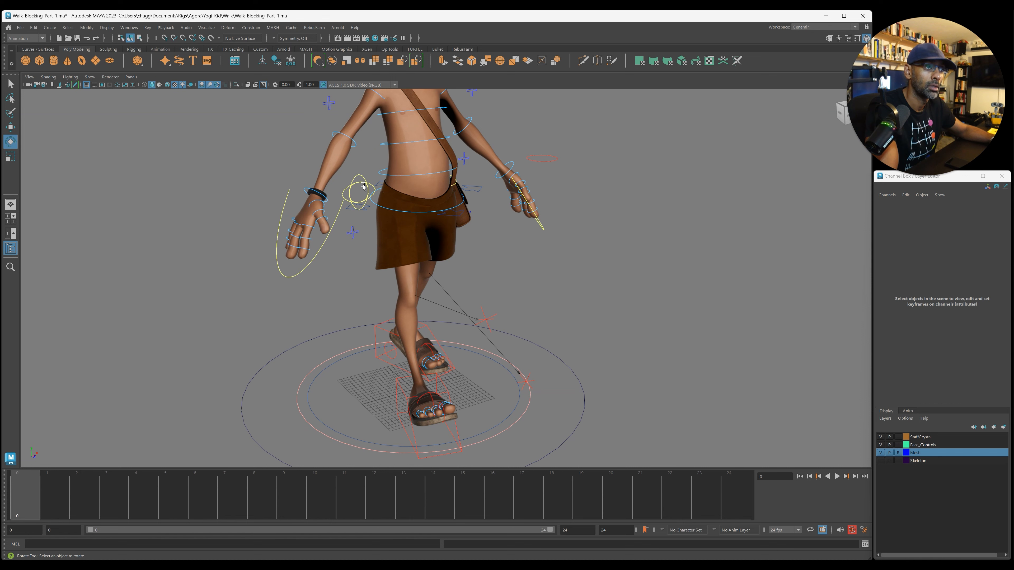
pyautogui.click(365, 184)
pyautogui.keyDown('alt'); pyautogui.moveTo(393, 204); pyautogui.dragTo(394, 211); pyautogui.keyUp('alt')
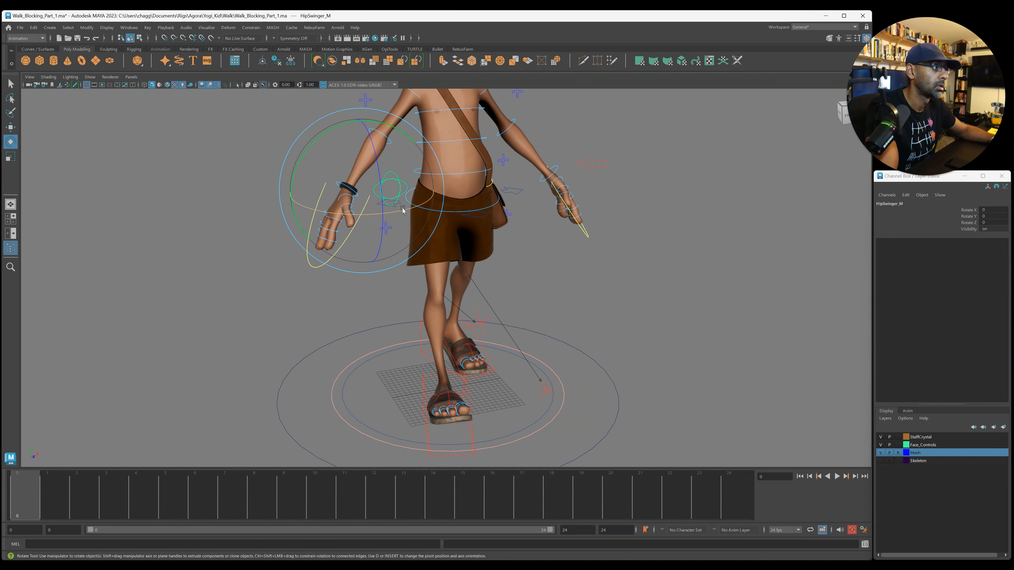
pyautogui.click(966, 210)
pyautogui.moveTo(573, 288); pyautogui.dragTo(443, 288, button='middle')
pyautogui.hotkey('ctrl', 'z')
pyautogui.keyDown('alt'); pyautogui.moveTo(439, 279); pyautogui.dragTo(404, 219); pyautogui.keyUp('alt')
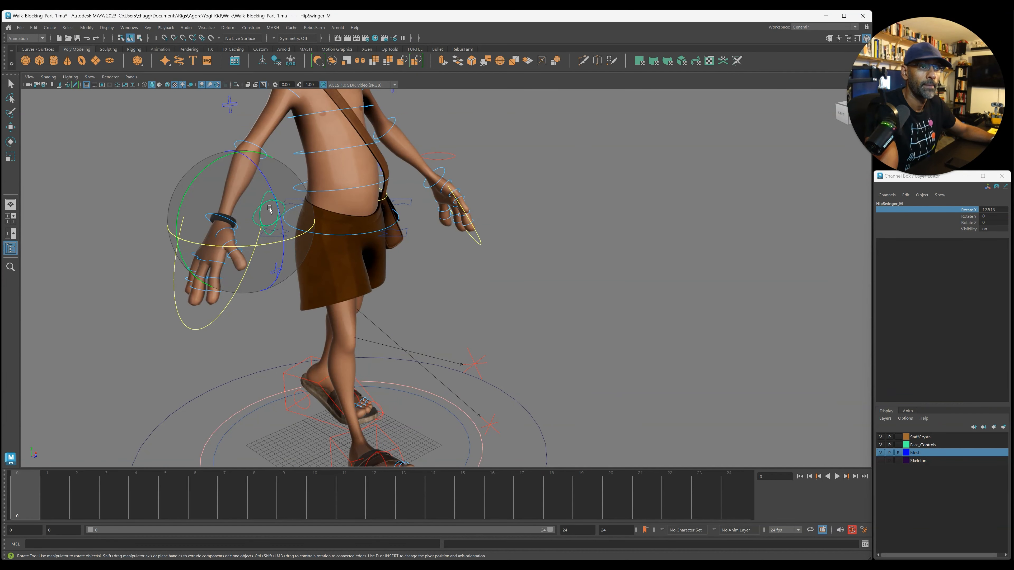
pyautogui.moveTo(263, 244); pyautogui.dragTo(437, 265)
# Step: Lower the root control in the side view to about Translate Y 0.68
pyautogui.press('space')
pyautogui.press('space')
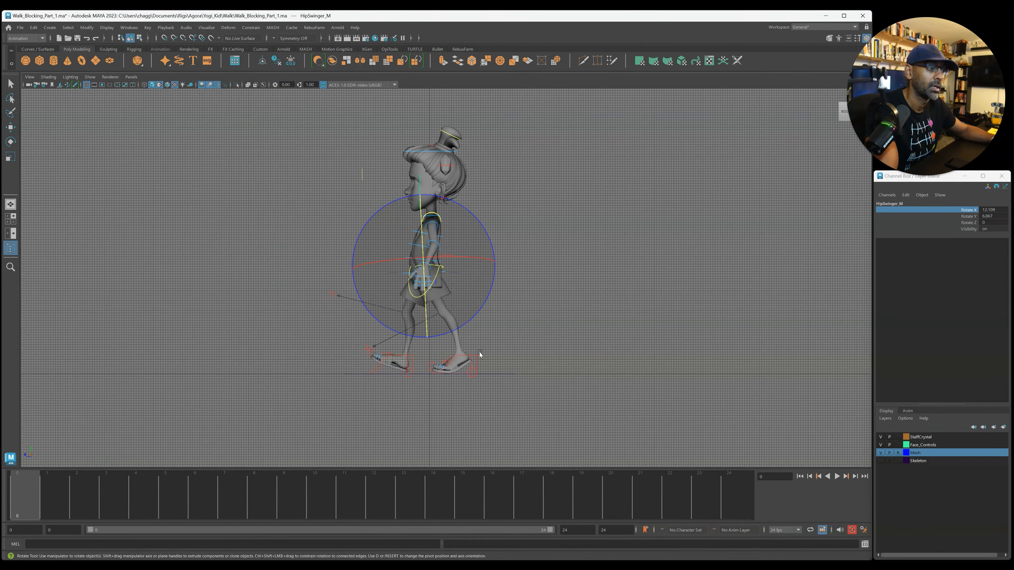
pyautogui.scroll(2, 519, 343)
pyautogui.click(464, 276)
pyautogui.click(475, 271)
pyautogui.scroll(2, 469, 292)
pyautogui.press('w')
pyautogui.moveTo(415, 218); pyautogui.dragTo(414, 242)
pyautogui.hotkey('ctrl', 'z')
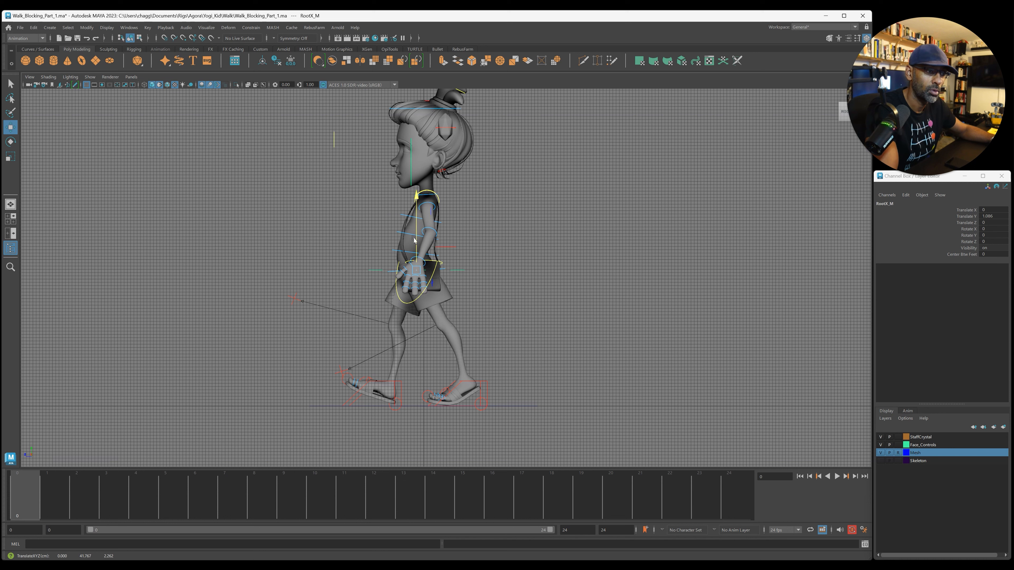
pyautogui.moveTo(414, 240); pyautogui.dragTo(415, 237)
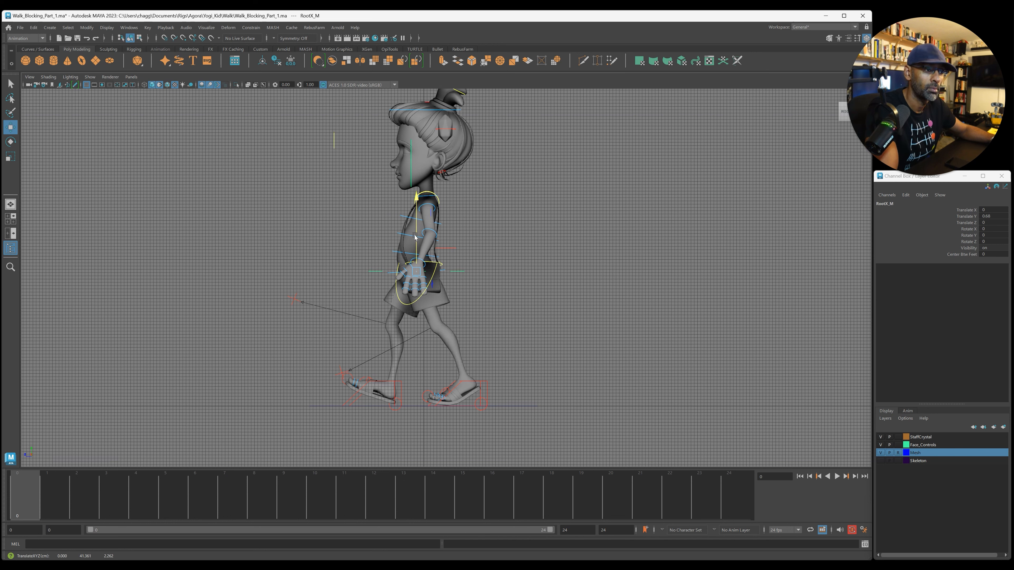
# Step: Shift the right foot control in the side view to about Translate Z 15.92 and Translate Y -0.023, setting the heel on the ground line
pyautogui.click(400, 383)
pyautogui.moveTo(371, 386); pyautogui.dragTo(360, 387)
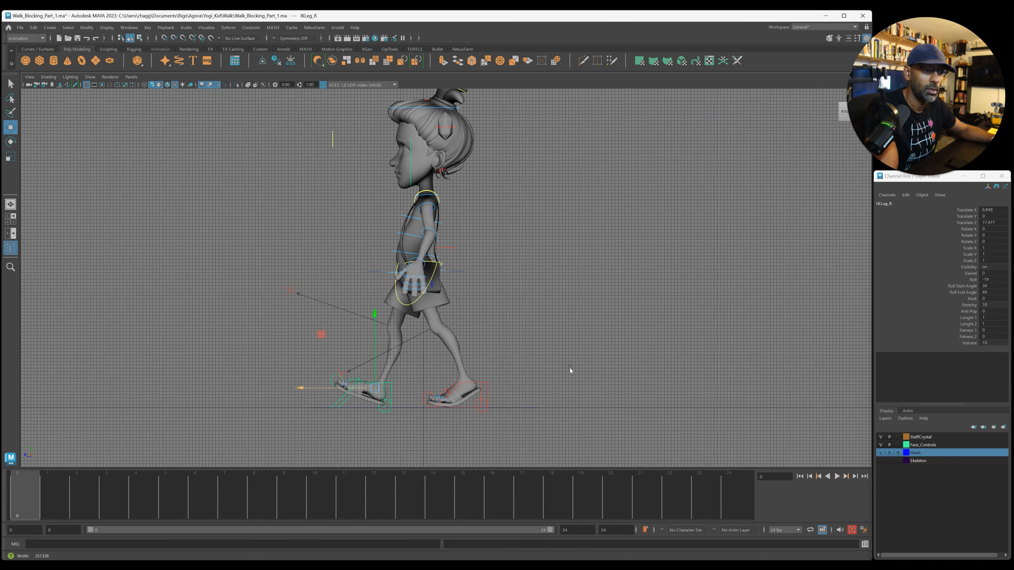
pyautogui.keyDown('alt'); pyautogui.moveTo(319, 396); pyautogui.dragTo(581, 367, button='right'); pyautogui.keyUp('alt')
pyautogui.keyDown('alt'); pyautogui.moveTo(580, 367); pyautogui.dragTo(582, 274, button='middle'); pyautogui.keyUp('alt')
pyautogui.keyDown('alt'); pyautogui.moveTo(574, 375); pyautogui.dragTo(876, 332, button='right'); pyautogui.keyUp('alt')
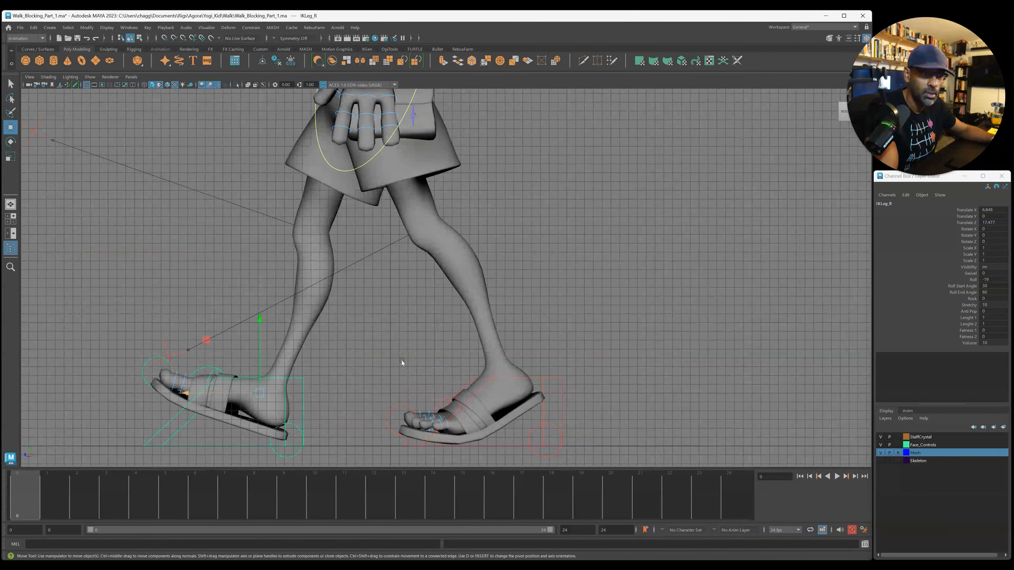
pyautogui.keyDown('alt'); pyautogui.moveTo(265, 371); pyautogui.dragTo(369, 335, button='middle'); pyautogui.keyUp('alt')
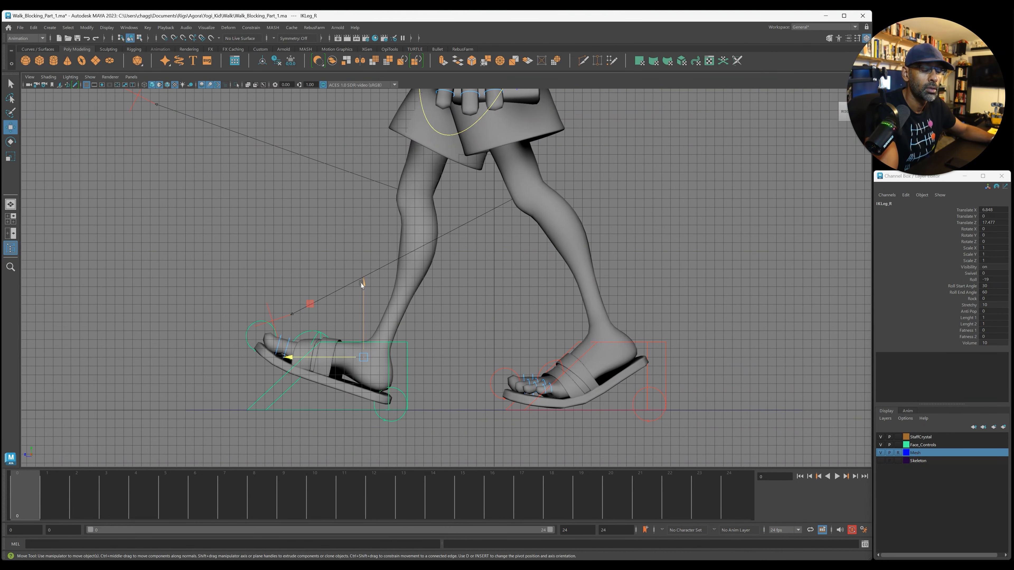
pyautogui.moveTo(363, 288); pyautogui.dragTo(362, 290)
pyautogui.moveTo(289, 363); pyautogui.dragTo(303, 372)
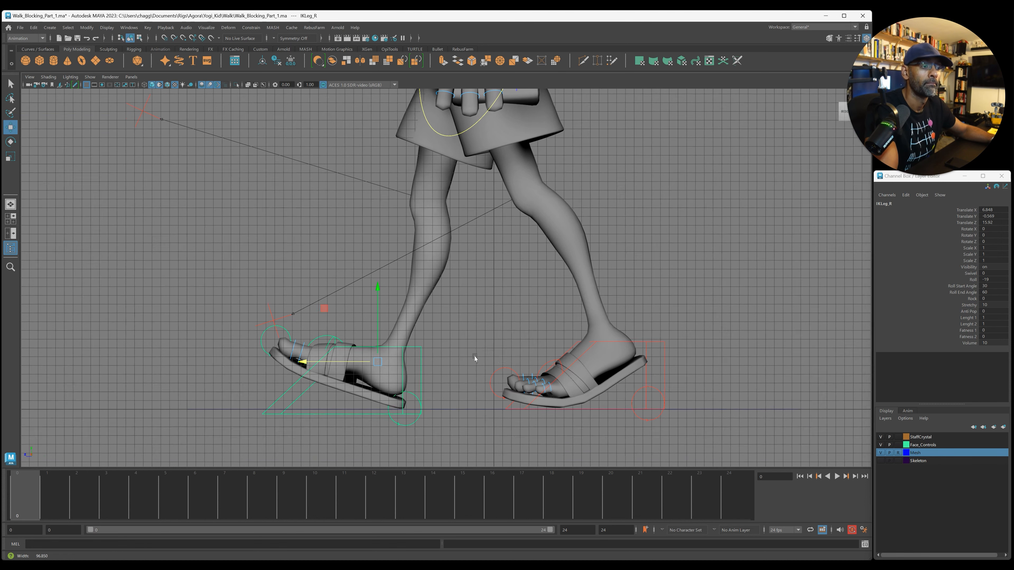
pyautogui.keyDown('alt'); pyautogui.moveTo(492, 358); pyautogui.dragTo(435, 356, button='right'); pyautogui.keyUp('alt')
pyautogui.moveTo(377, 332); pyautogui.dragTo(380, 326)
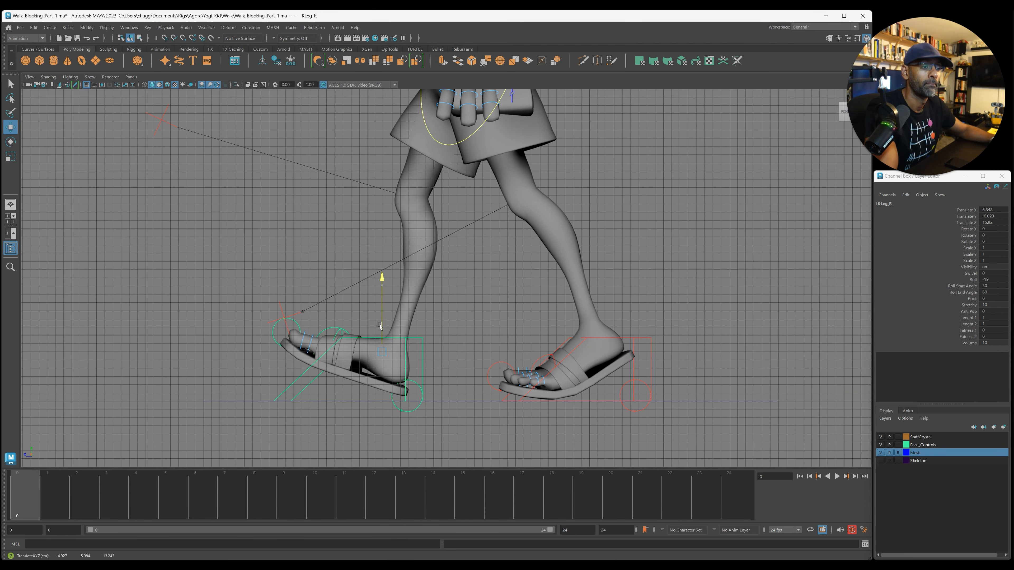
pyautogui.keyDown('alt'); pyautogui.moveTo(531, 334); pyautogui.dragTo(344, 369, button='right'); pyautogui.keyUp('alt')
# Step: Select all rig controls in the perspective view, key them at frame 0, and return to the full side view
pyautogui.press('space')
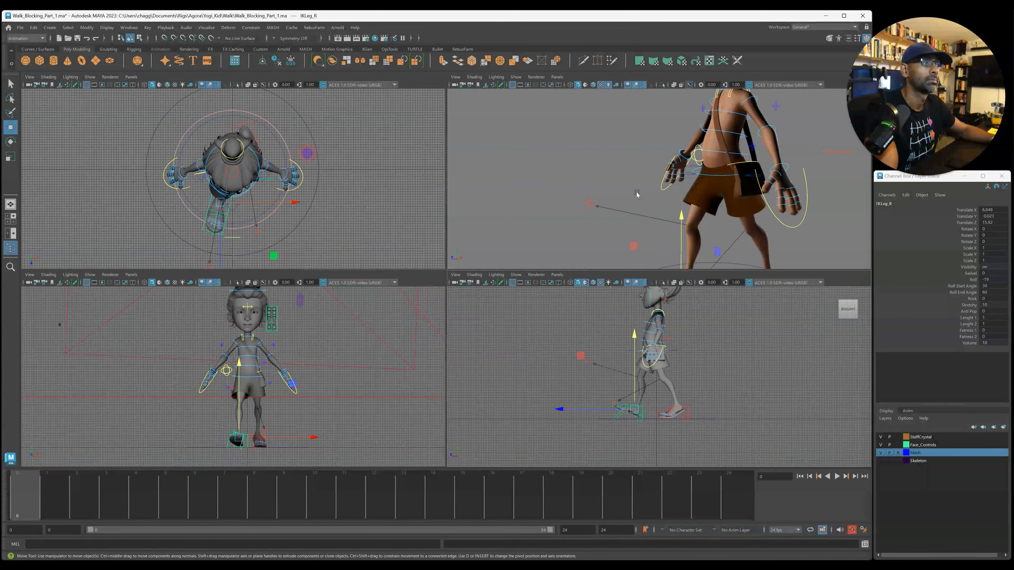
pyautogui.press('space')
pyautogui.keyDown('alt'); pyautogui.moveTo(649, 194); pyautogui.dragTo(351, 261, button='right'); pyautogui.keyUp('alt')
pyautogui.moveTo(351, 262)
pyautogui.keyDown('alt'); pyautogui.mouseDown()
pyautogui.moveTo(391, 278)
pyautogui.moveTo(421, 276)
pyautogui.moveTo(332, 265)
pyautogui.mouseUp(); pyautogui.keyUp('alt')
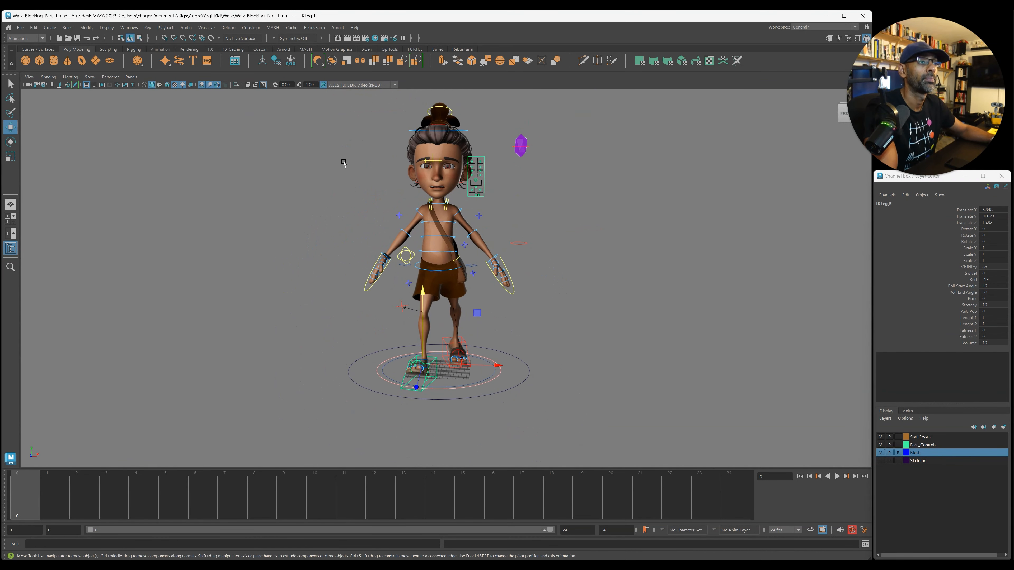
pyautogui.keyDown('alt'); pyautogui.moveTo(346, 150); pyautogui.dragTo(324, 196); pyautogui.keyUp('alt')
pyautogui.moveTo(336, 128); pyautogui.dragTo(729, 430)
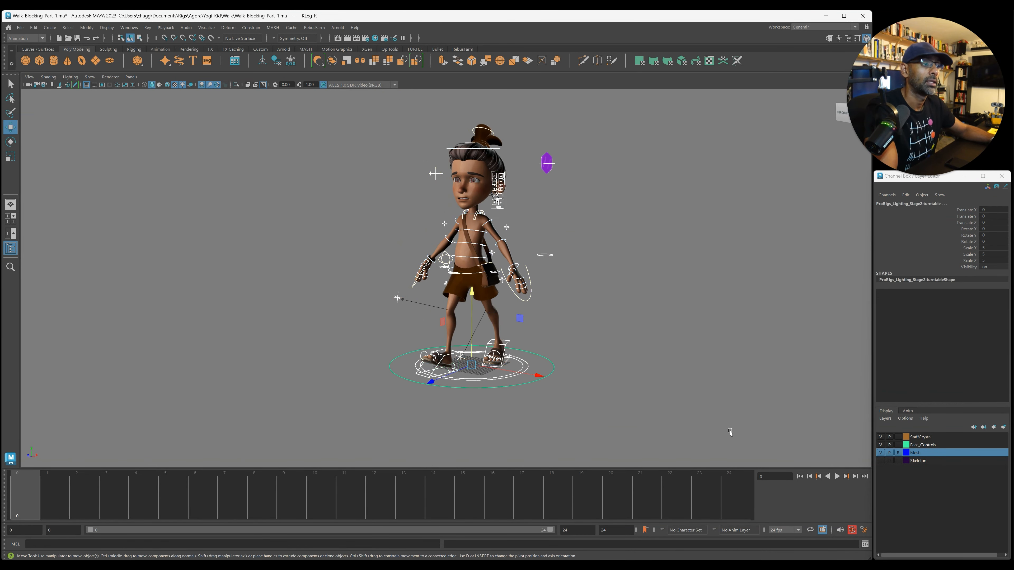
pyautogui.press('space')
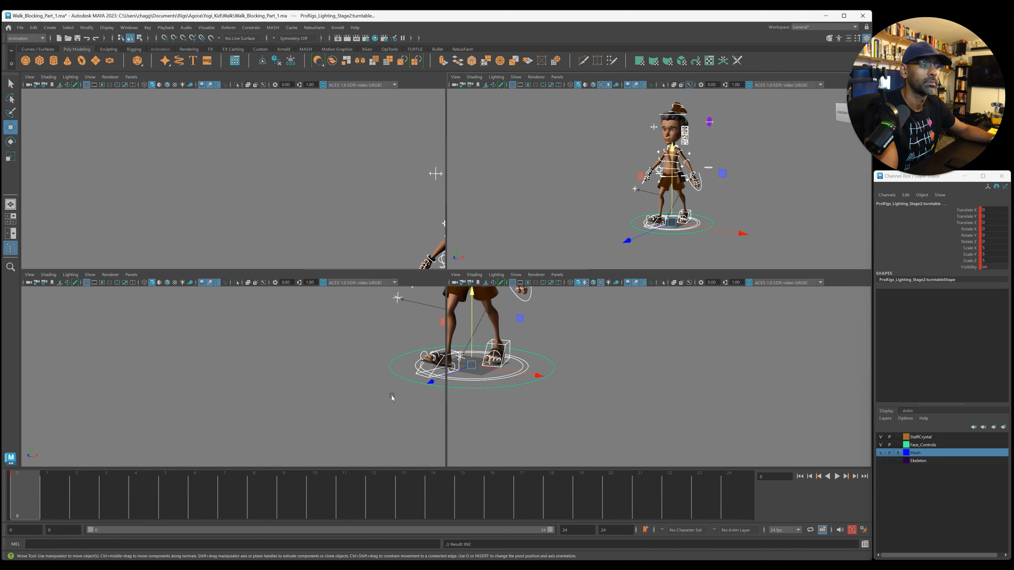
pyautogui.press('space')
# Step: At frame 3, set the right foot control's Roll to 0 so the front foot lies flat
pyautogui.moveTo(61, 498); pyautogui.dragTo(104, 501)
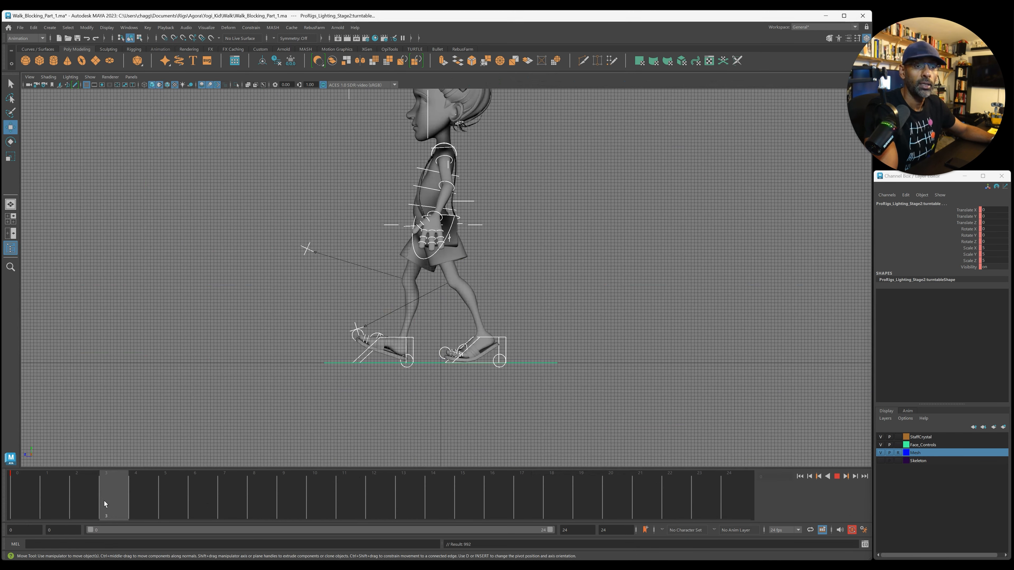
pyautogui.click(408, 341)
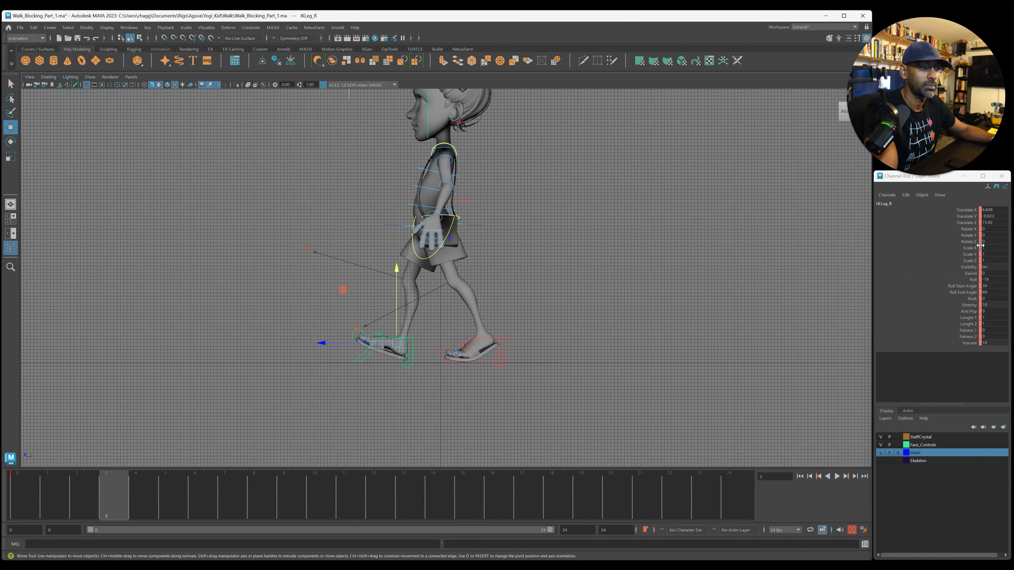
pyautogui.doubleClick(1003, 279)
pyautogui.press('Return')
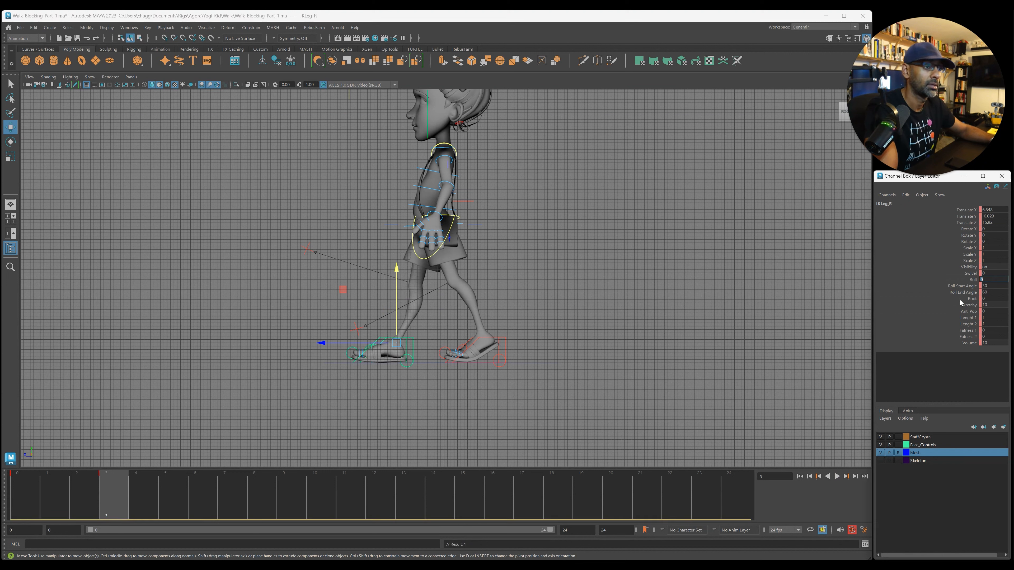
# Step: Move the root control at frame 3 forward to about Translate Z 6.172 and down to about Translate Y -0.744
pyautogui.click(478, 224)
pyautogui.moveTo(378, 226); pyautogui.dragTo(357, 226)
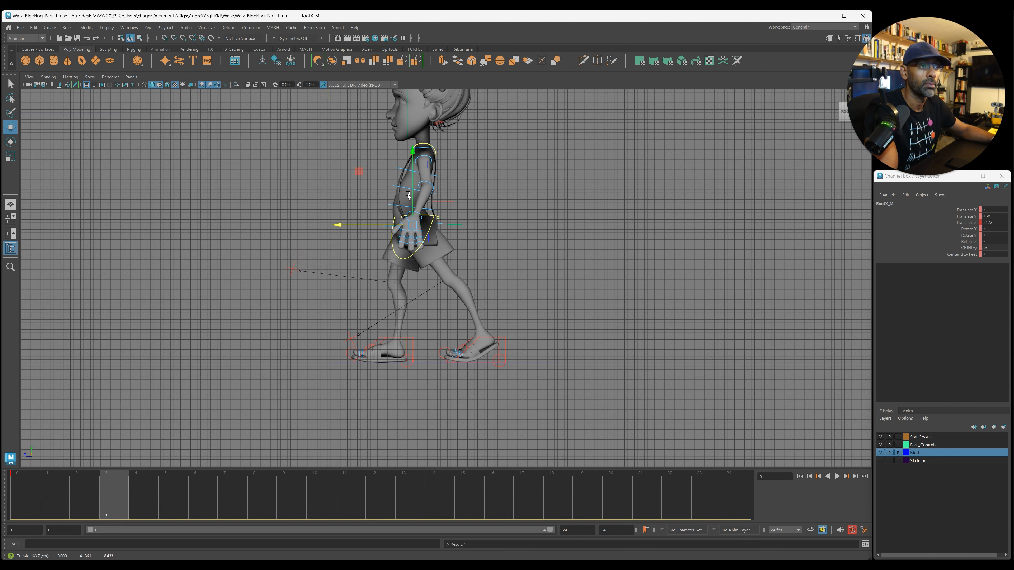
pyautogui.moveTo(411, 187); pyautogui.dragTo(410, 192)
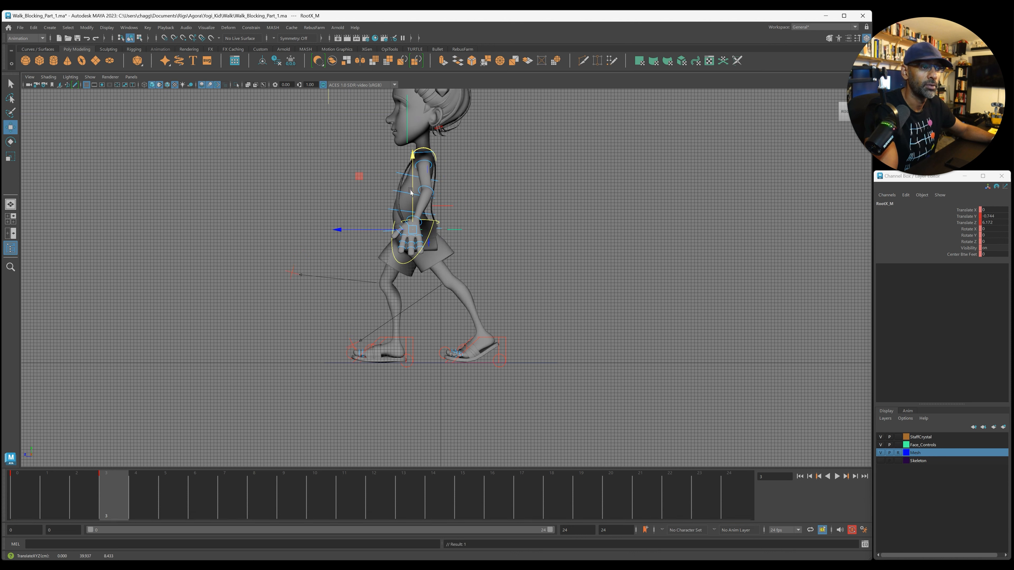
# Step: Move the left foot control at frame 3 forward to about Translate Z -9.3 and up to about Translate Y 3.007
pyautogui.click(503, 341)
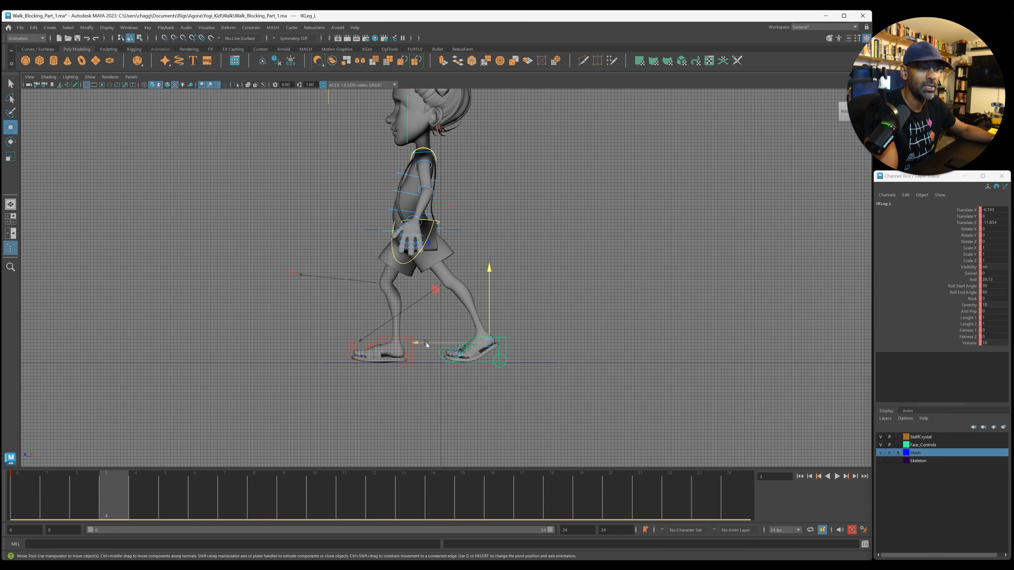
pyautogui.moveTo(418, 344); pyautogui.dragTo(408, 344)
pyautogui.moveTo(479, 302); pyautogui.dragTo(480, 285)
# Step: Increase the left foot's Roll to about 40.56 and lower its control to about Translate Y 0.673
pyautogui.scroll(3, 513, 364)
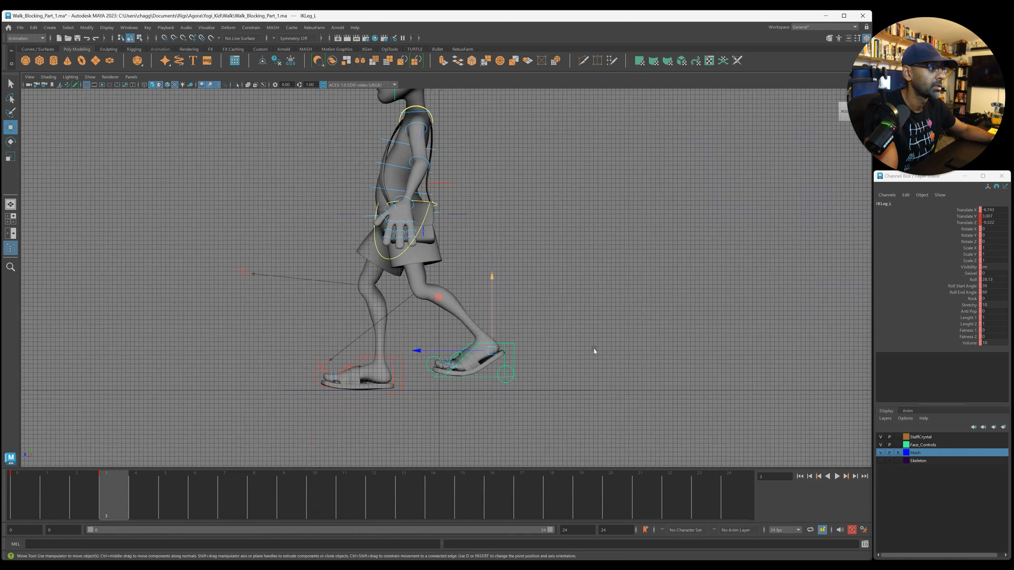
pyautogui.scroll(3, 513, 365)
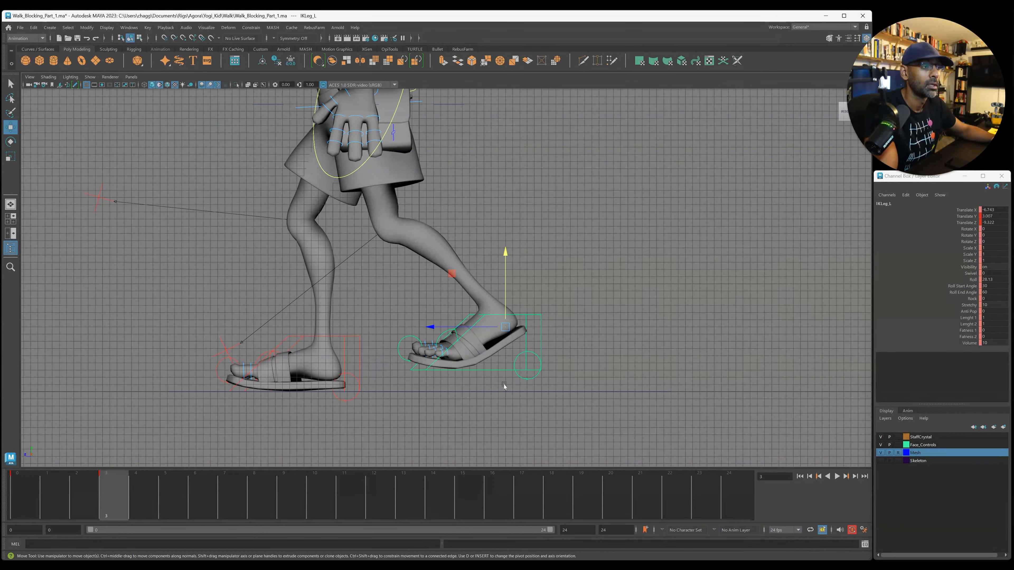
pyautogui.click(970, 280)
pyautogui.moveTo(646, 373)
pyautogui.mouseDown(button='middle')
pyautogui.moveTo(668, 373)
pyautogui.moveTo(619, 376)
pyautogui.moveTo(658, 377)
pyautogui.mouseUp(button='middle')
pyautogui.scroll(1, 549, 334)
pyautogui.press('w')
pyautogui.moveTo(505, 289); pyautogui.dragTo(508, 307)
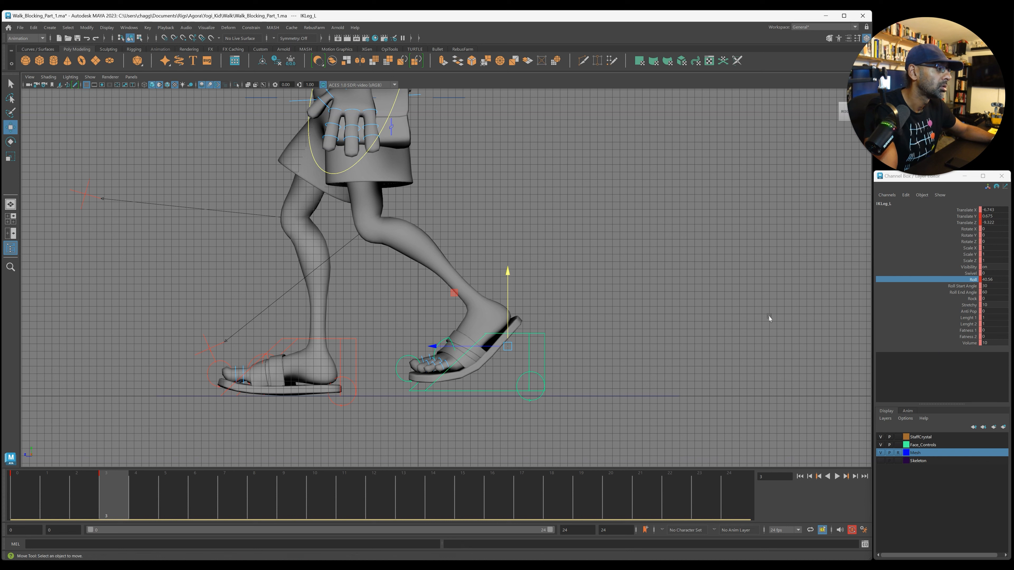
# Step: Rotate the left toe control at frame 3 to bend the toes against the ground, and key it
pyautogui.click(427, 364)
pyautogui.click(447, 349)
pyautogui.press('e')
pyautogui.moveTo(385, 327); pyautogui.dragTo(401, 356)
pyautogui.press('s')
# Step: Select all rig controls, key them at frame 0, and scrub between frames 0 and 3 to compare the poses
pyautogui.click(81, 496)
pyautogui.moveTo(110, 497); pyautogui.dragTo(25, 482)
pyautogui.scroll(-10, 437, 236)
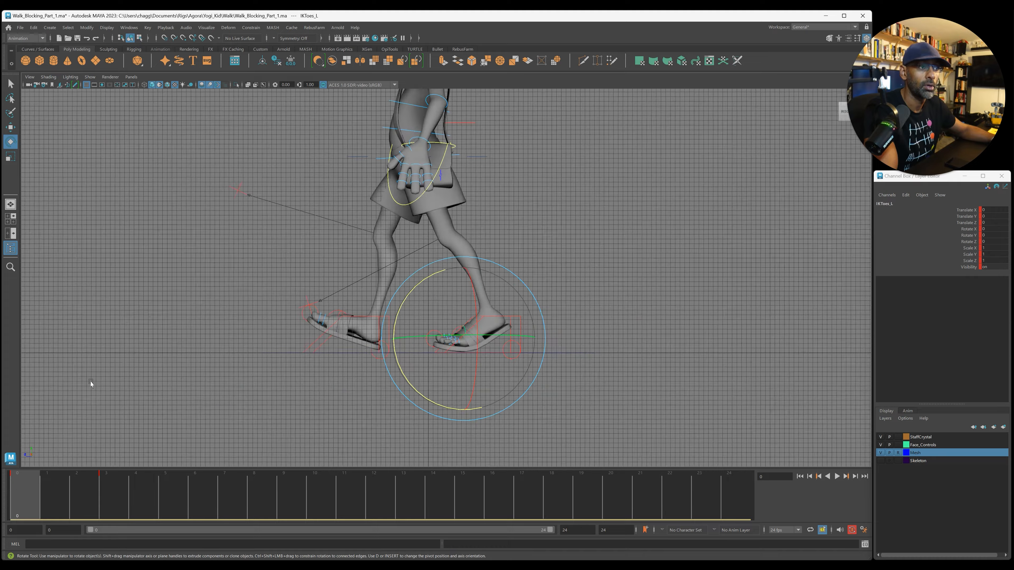
pyautogui.scroll(2, 437, 236)
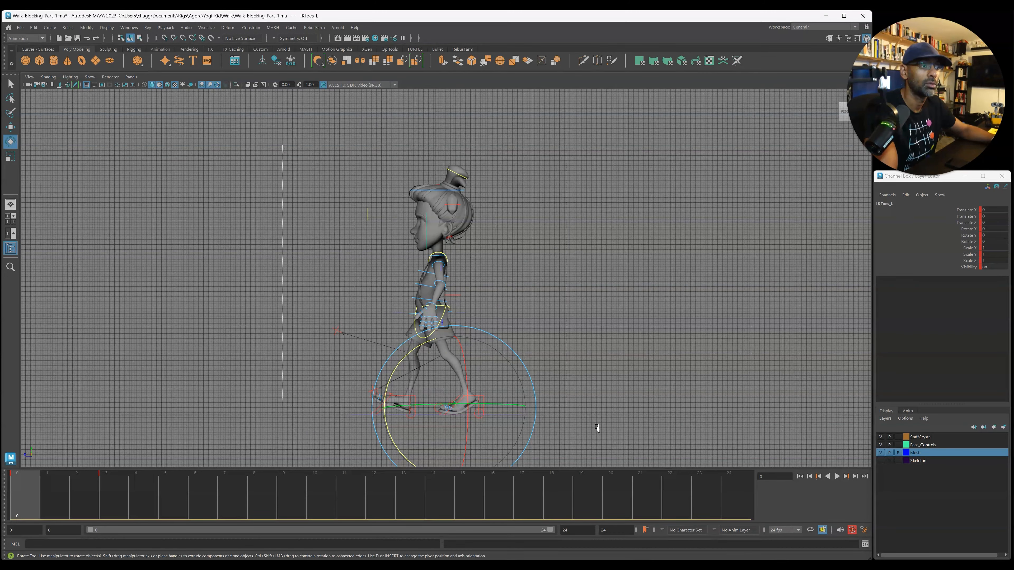
pyautogui.hotkey('ctrl', 'shift', 'a')
pyautogui.press('s')
pyautogui.press('w')
pyautogui.click(108, 495)
pyautogui.press('e')
pyautogui.press('w')
pyautogui.moveTo(49, 494); pyautogui.dragTo(129, 501)
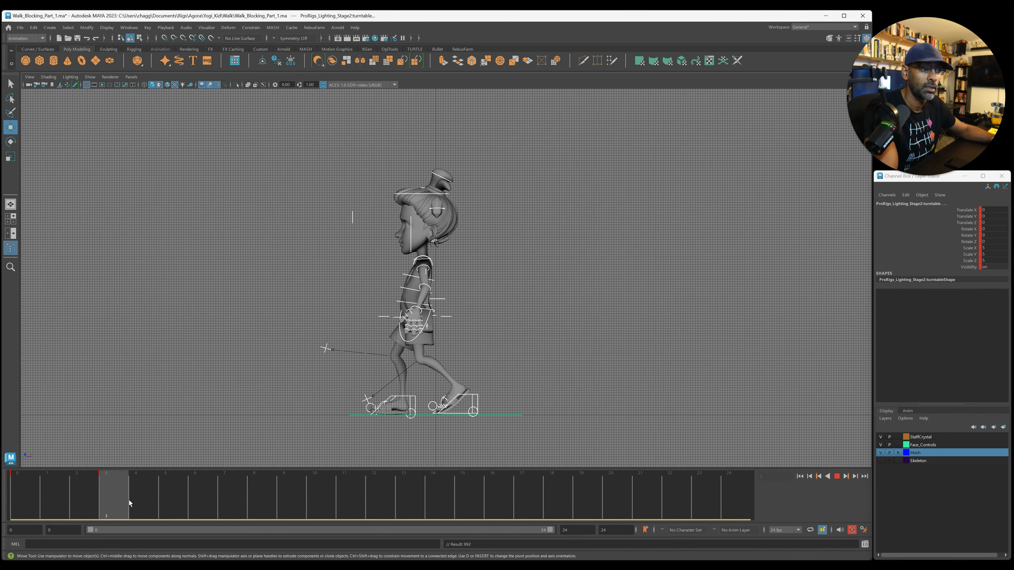
# Step: At frame 6, move the root control forward to about Translate Z 10.503 and up to about Translate Y 0.948
pyautogui.click(193, 506)
pyautogui.keyDown('alt'); pyautogui.moveTo(447, 308); pyautogui.dragTo(456, 291); pyautogui.keyUp('alt')
pyautogui.click(445, 270)
pyautogui.keyDown('alt'); pyautogui.moveTo(480, 277); pyautogui.dragTo(566, 272, button='right'); pyautogui.keyUp('alt')
pyautogui.moveTo(330, 268); pyautogui.dragTo(307, 268)
pyautogui.moveTo(375, 222); pyautogui.dragTo(375, 246)
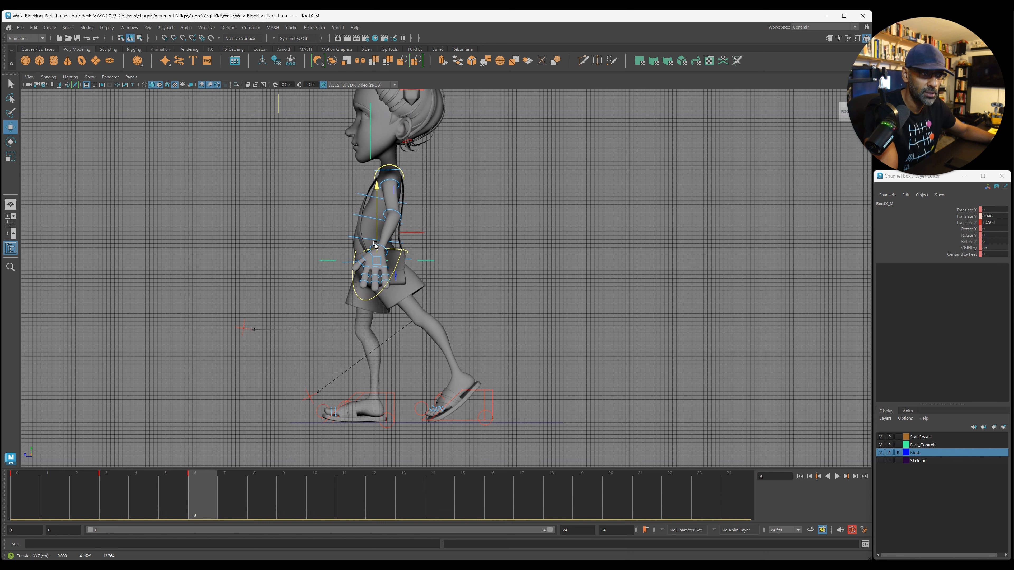
# Step: Bring the left foot control forward at frame 6 to about Translate Z 4.618 and key it
pyautogui.click(487, 393)
pyautogui.click(486, 395)
pyautogui.moveTo(420, 397); pyautogui.dragTo(367, 396)
pyautogui.press('s')
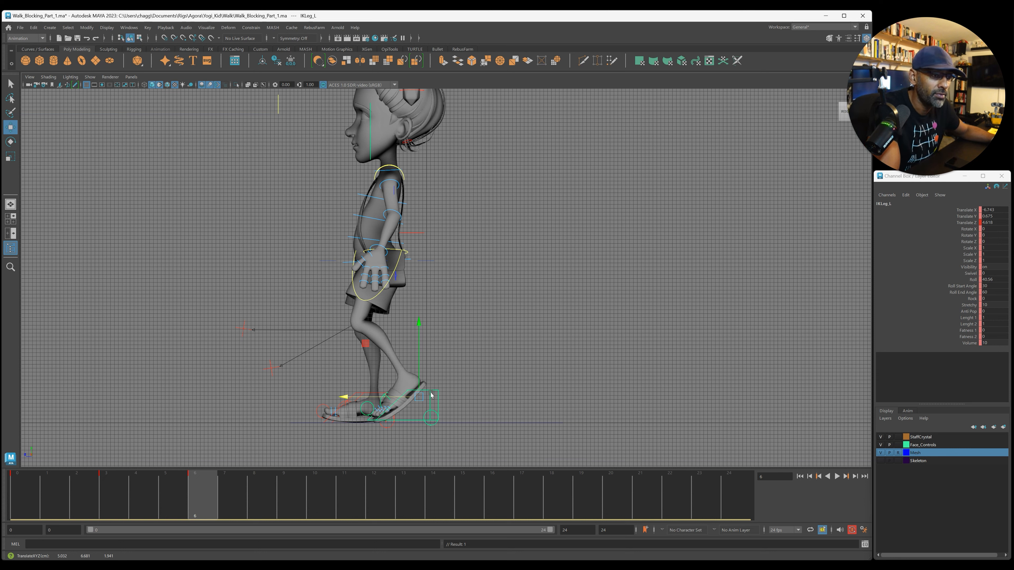
pyautogui.press('e')
pyautogui.moveTo(360, 362)
pyautogui.mouseDown()
pyautogui.moveTo(372, 416)
pyautogui.moveTo(368, 357)
pyautogui.mouseUp()
pyautogui.hotkey('ctrl', 'z')
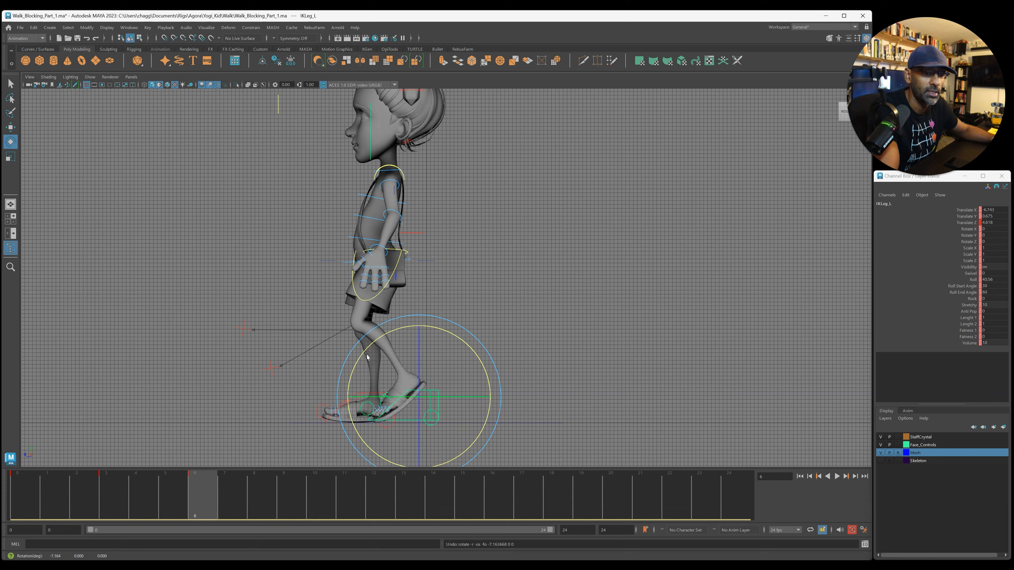
# Step: Push the left foot control further forward at frame 6 to about Translate Z 6.107 and check the motion
pyautogui.press('w')
pyautogui.moveTo(369, 398); pyautogui.dragTo(364, 397)
pyautogui.moveTo(166, 495); pyautogui.dragTo(195, 500)
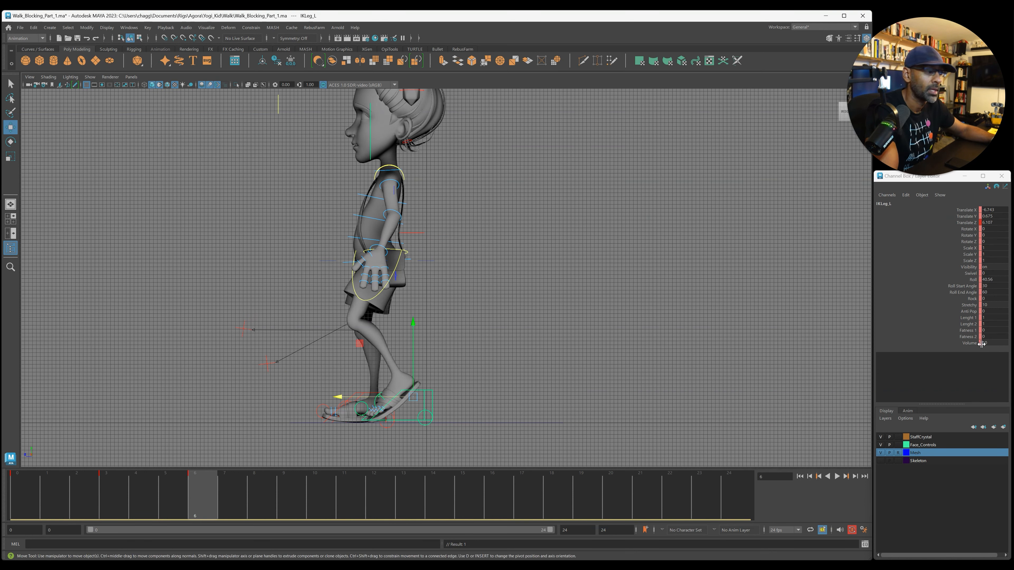
# Step: Reduce the left foot's Roll to about 29.18, raise it to about Translate Y 2.637, and play back the poses
pyautogui.click(973, 280)
pyautogui.moveTo(569, 401); pyautogui.dragTo(267, 418, button='middle')
pyautogui.moveTo(463, 406); pyautogui.dragTo(477, 412, button='middle')
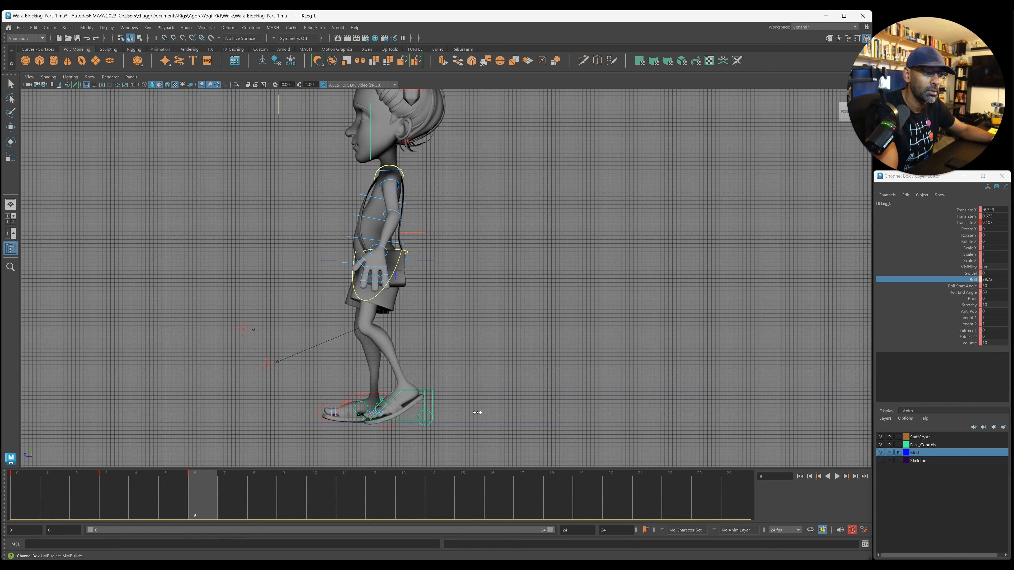
pyautogui.press('w')
pyautogui.moveTo(413, 386); pyautogui.dragTo(411, 374)
pyautogui.hotkey('alt', 'v')
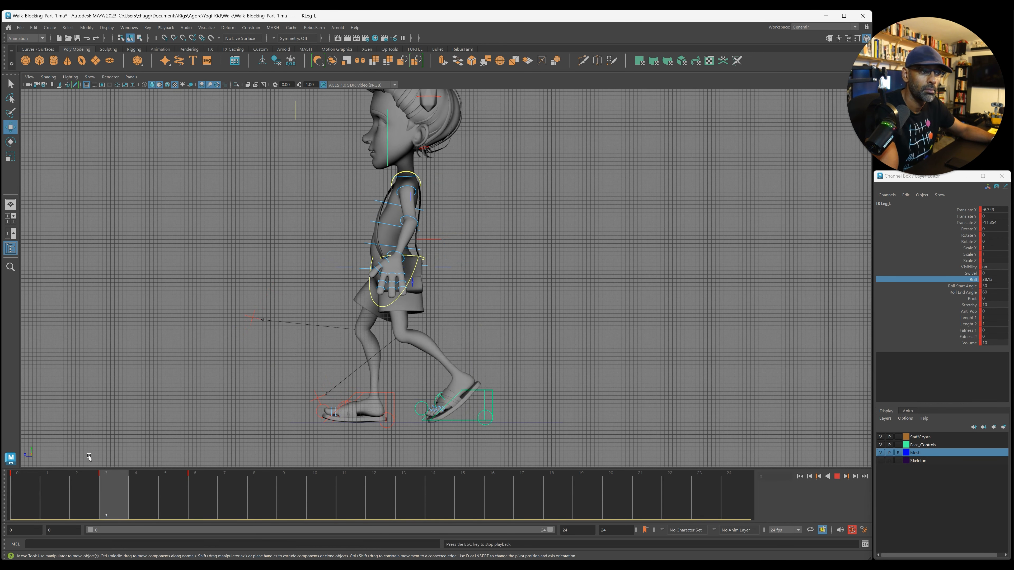
pyautogui.press('Escape')
pyautogui.hotkey('alt', 'v')
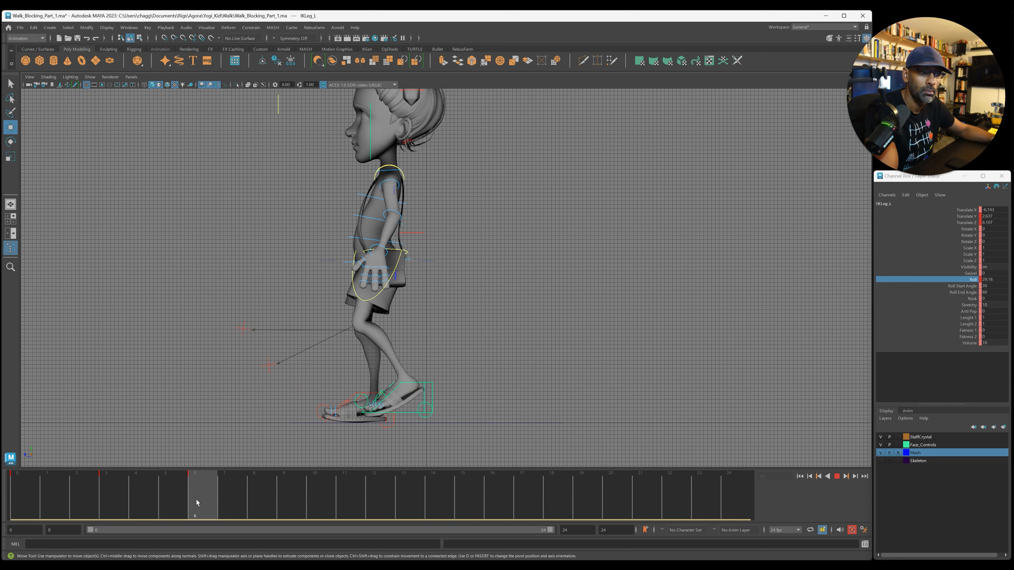
pyautogui.press('Escape')
# Step: Rotate the left toe control at frame 6 to about -31.789 in Rotate Z
pyautogui.click(383, 397)
pyautogui.press('e')
pyautogui.moveTo(328, 385)
pyautogui.mouseDown()
pyautogui.moveTo(317, 396)
pyautogui.moveTo(321, 387)
pyautogui.mouseUp()
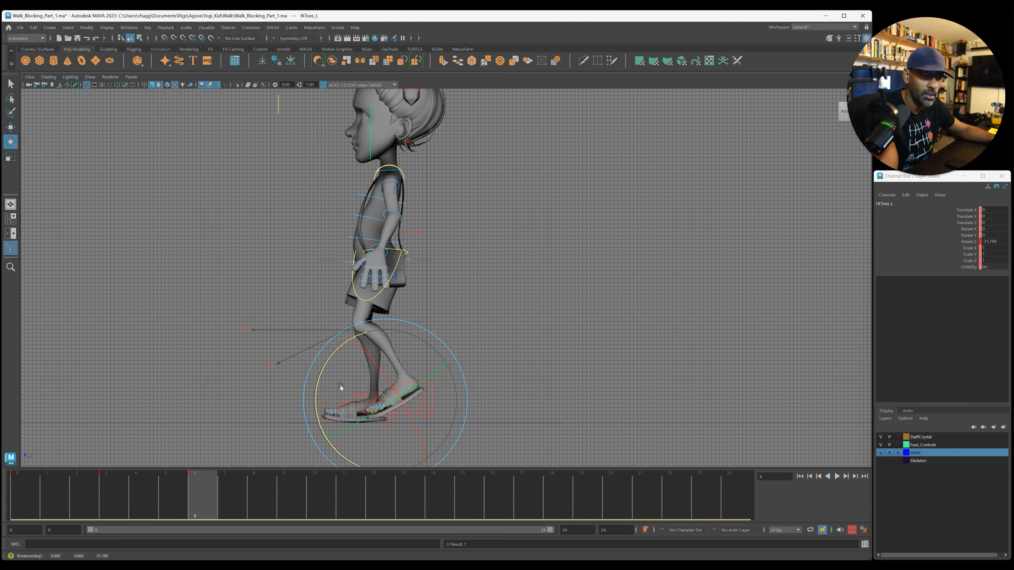
# Step: Adjust the left foot control's height at frame 6 to about Translate Y 2.976 and check the playback
pyautogui.click(418, 391)
pyautogui.click(424, 385)
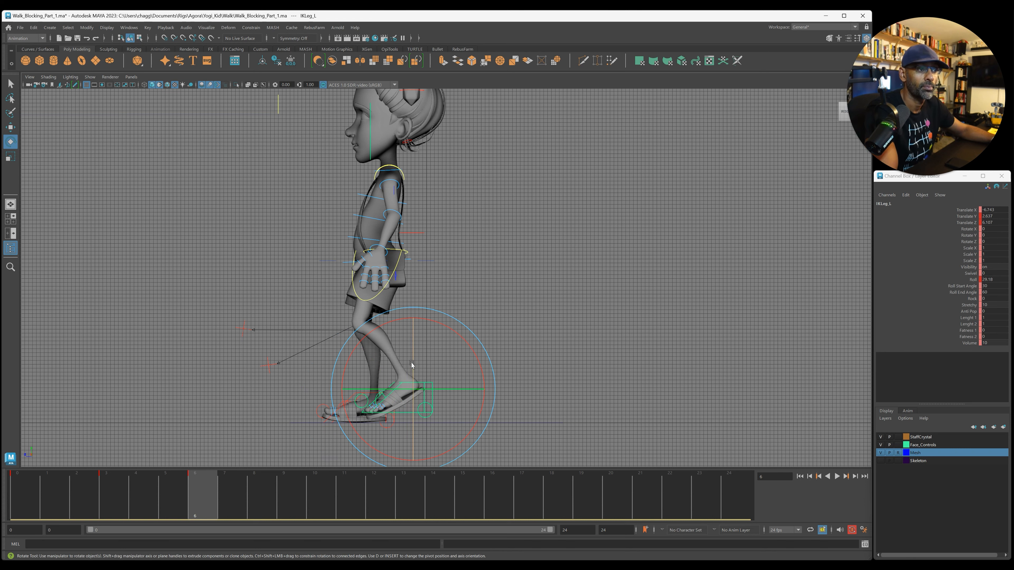
pyautogui.press('w')
pyautogui.moveTo(412, 364); pyautogui.dragTo(411, 376)
pyautogui.hotkey('alt', 'v')
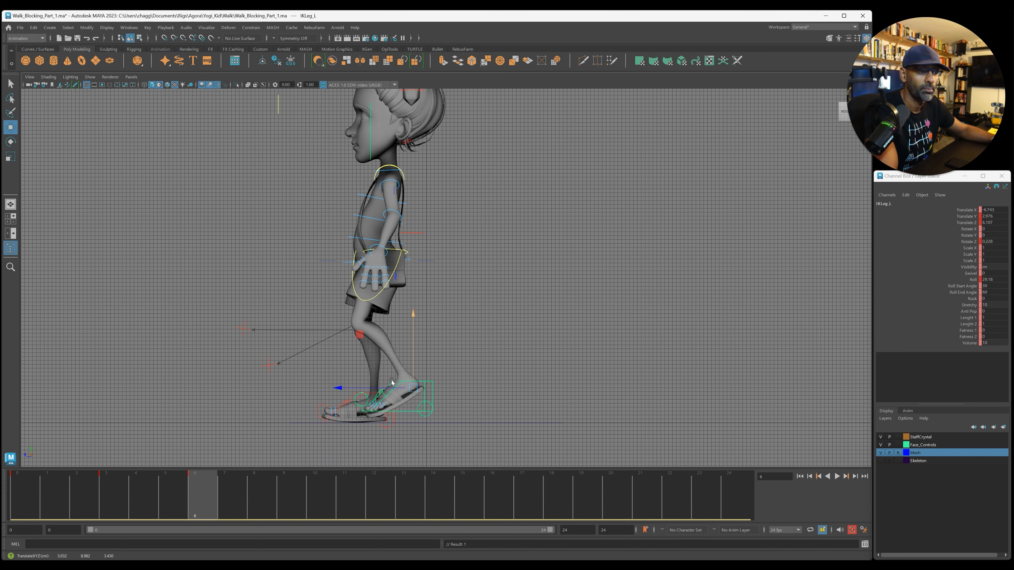
pyautogui.press('Escape')
# Step: Select all rig controls in the side view and key the passing pose at frame 6
pyautogui.keyDown('alt'); pyautogui.moveTo(595, 374); pyautogui.dragTo(226, 414, button='right'); pyautogui.keyUp('alt')
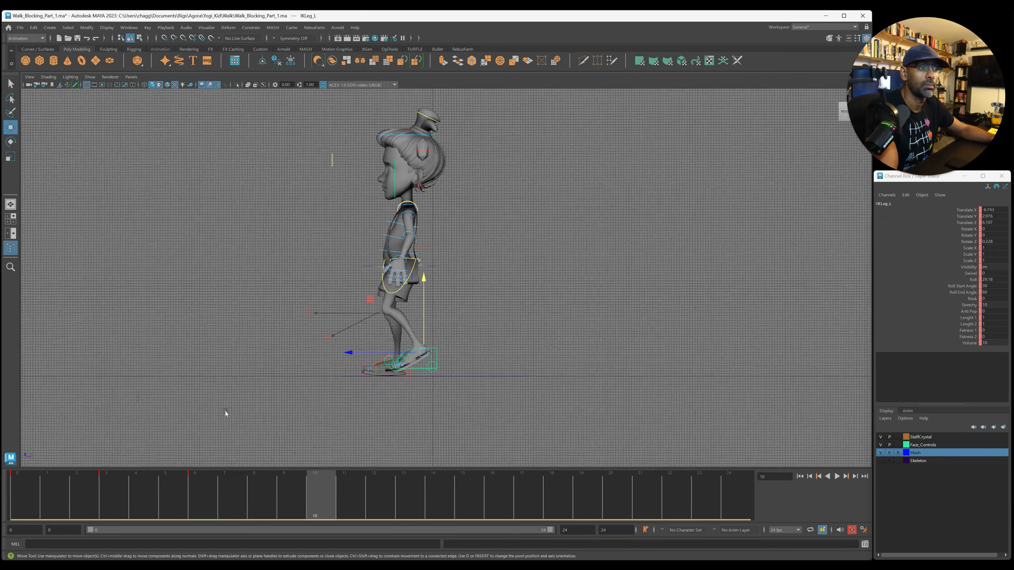
pyautogui.moveTo(279, 103); pyautogui.dragTo(539, 421)
pyautogui.click(206, 492)
pyautogui.press('e')
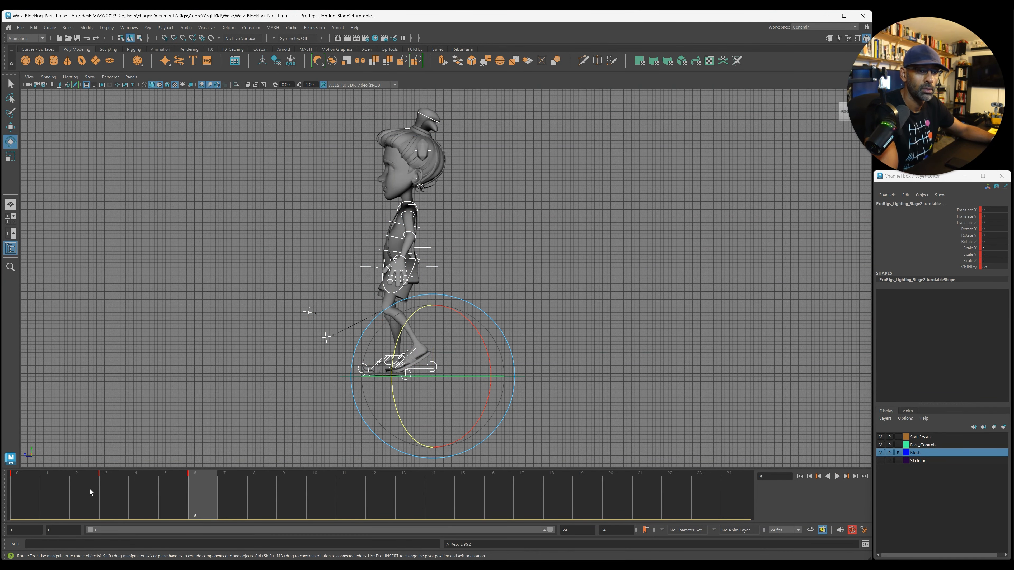
# Step: At frame 0, lean the root control forward to about 8.212 in Rotate X and rotate the head control to about Rotate Z 7.067
pyautogui.click(20, 493)
pyautogui.click(558, 284)
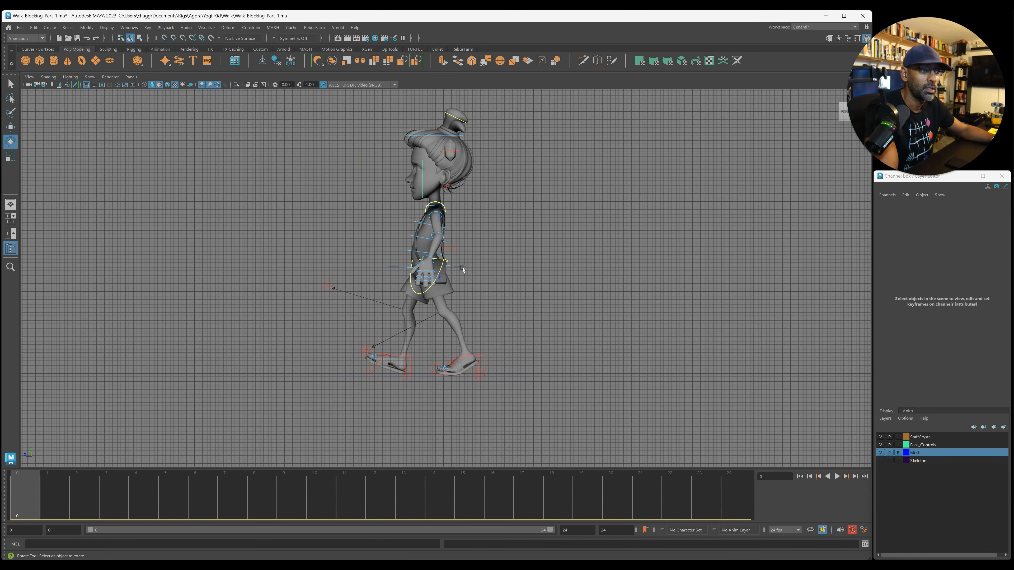
pyautogui.click(462, 266)
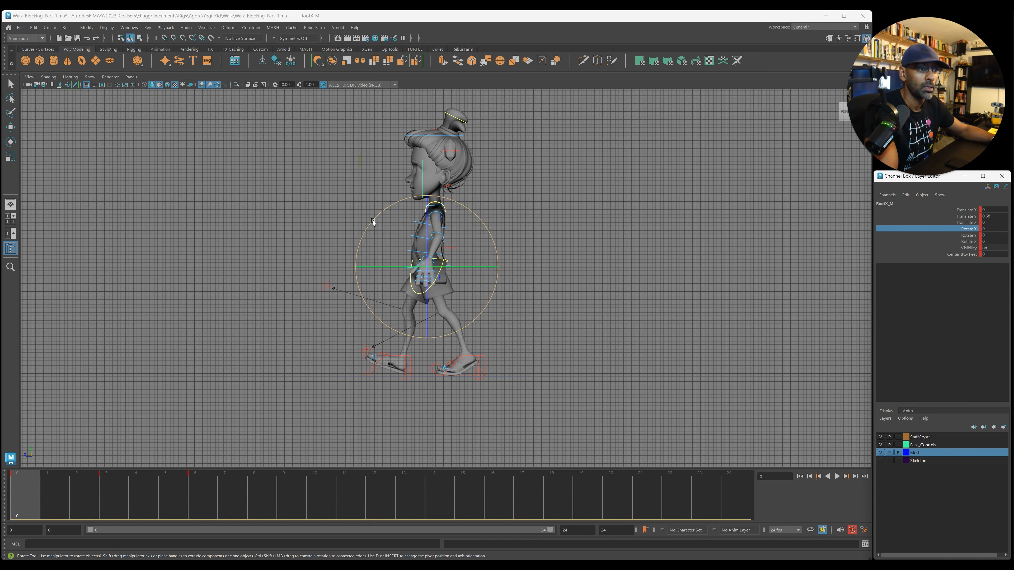
pyautogui.moveTo(370, 227); pyautogui.dragTo(373, 233)
pyautogui.click(429, 138)
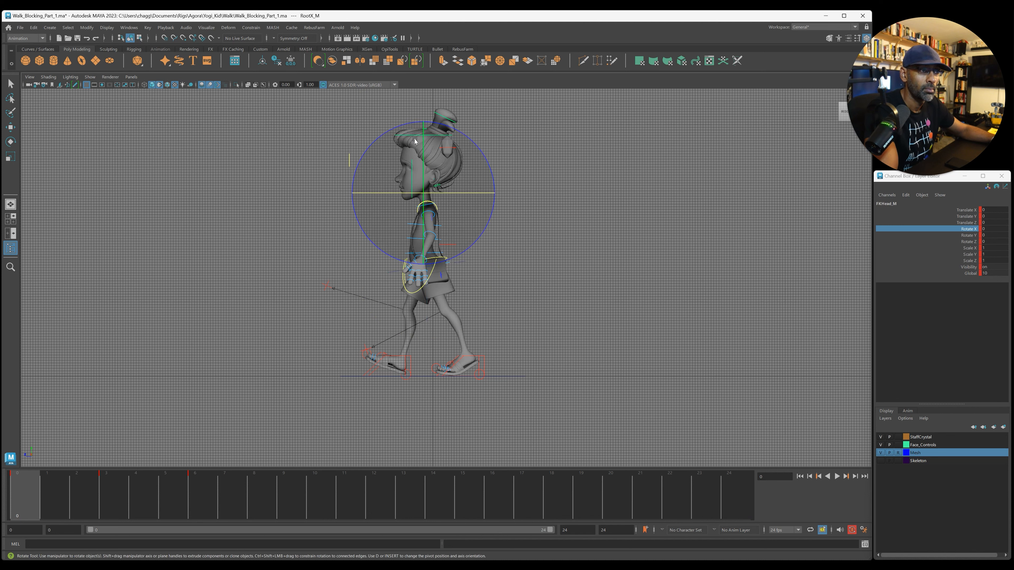
pyautogui.moveTo(365, 150); pyautogui.dragTo(364, 157)
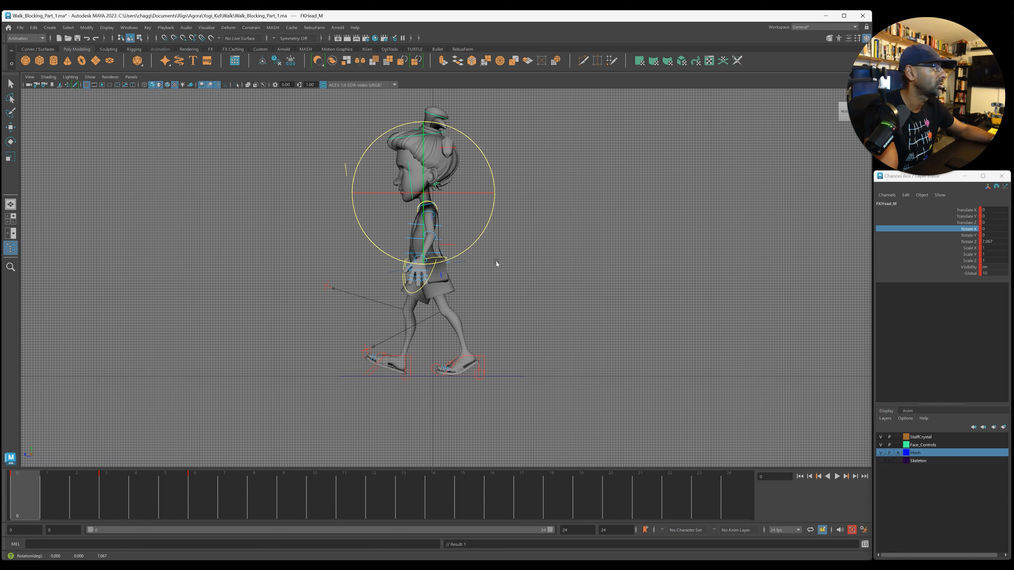
# Step: Delete the Rotate X keys after frame 0 for the head and root controls in the Graph Editor
pyautogui.press('q')
pyautogui.click(466, 262)
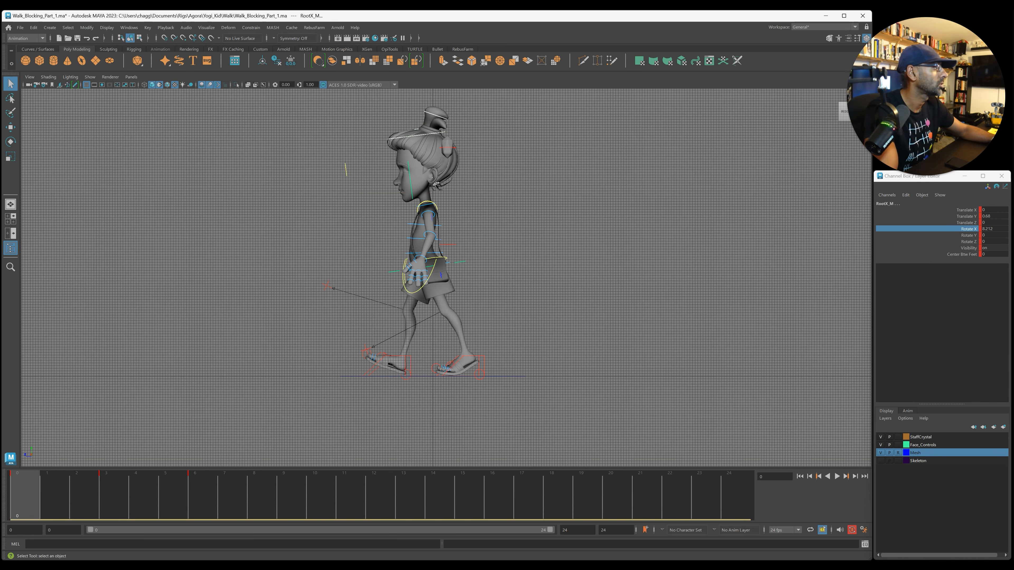
pyautogui.moveTo(1013, 107); pyautogui.dragTo(345, 106)
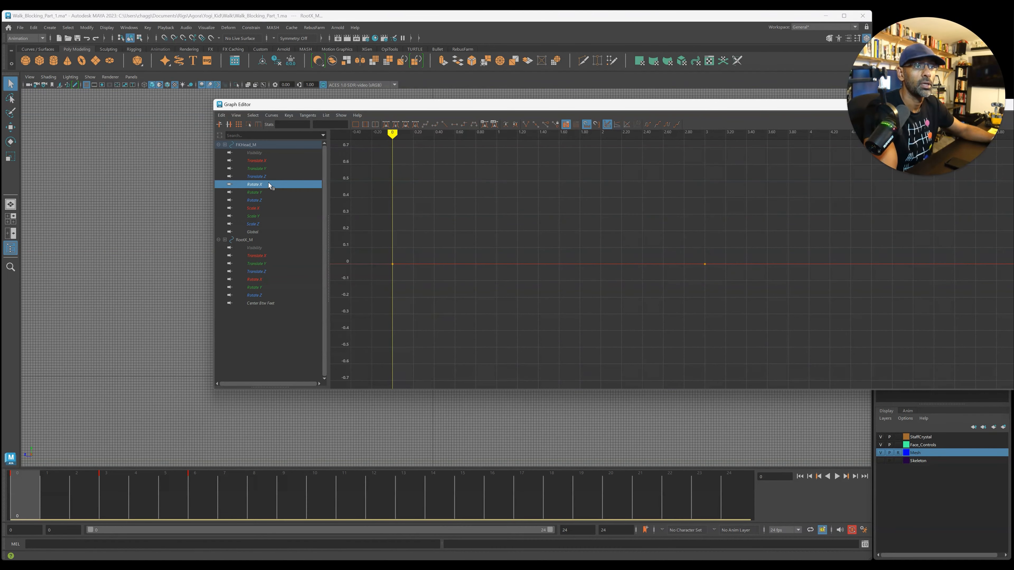
pyautogui.keyDown('ctrl'); pyautogui.click(254, 279); pyautogui.keyUp('ctrl')
pyautogui.press('f')
pyautogui.moveTo(656, 241); pyautogui.dragTo(964, 345)
pyautogui.press('Delete')
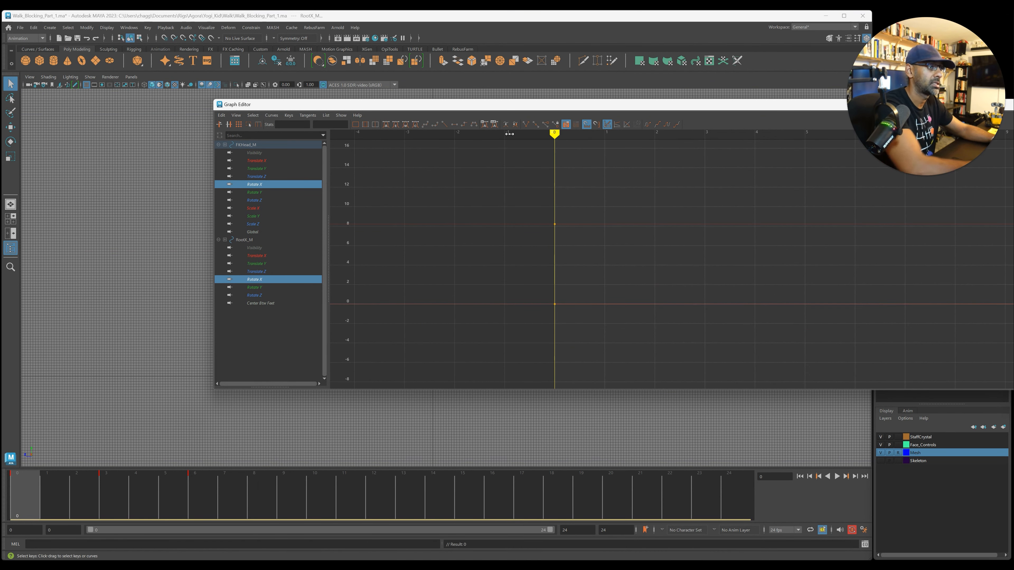
# Step: Close the Graph Editor, select all rig controls and play back the poses to check the body lean
pyautogui.moveTo(486, 107); pyautogui.dragTo(938, 176)
pyautogui.moveTo(301, 103); pyautogui.dragTo(612, 388)
pyautogui.moveTo(74, 501); pyautogui.dragTo(112, 502)
pyautogui.hotkey('alt', 'v')
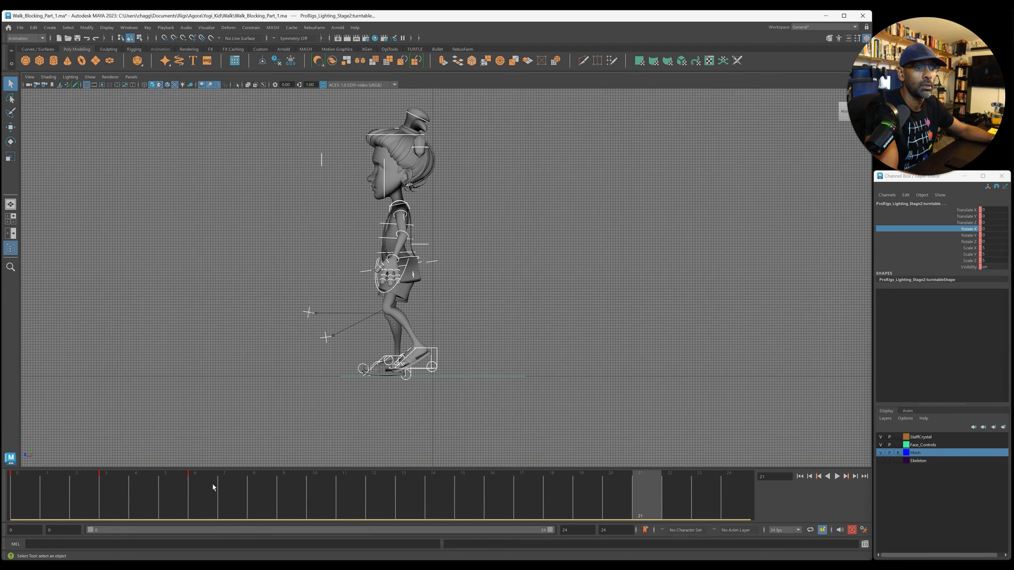
pyautogui.press('Escape')
pyautogui.hotkey('alt', 'v')
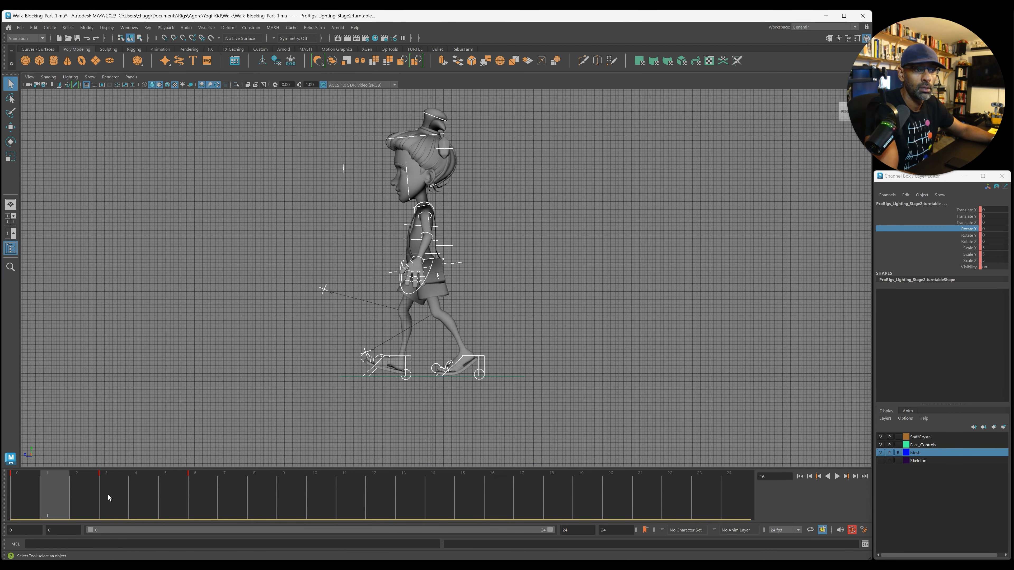
pyautogui.moveTo(107, 482)
pyautogui.mouseDown()
pyautogui.moveTo(156, 485)
pyautogui.moveTo(7, 450)
pyautogui.mouseUp()
# Step: Delete the head control's Rotate Z keys after frame 0 in the Graph Editor and check the playback
pyautogui.click(393, 143)
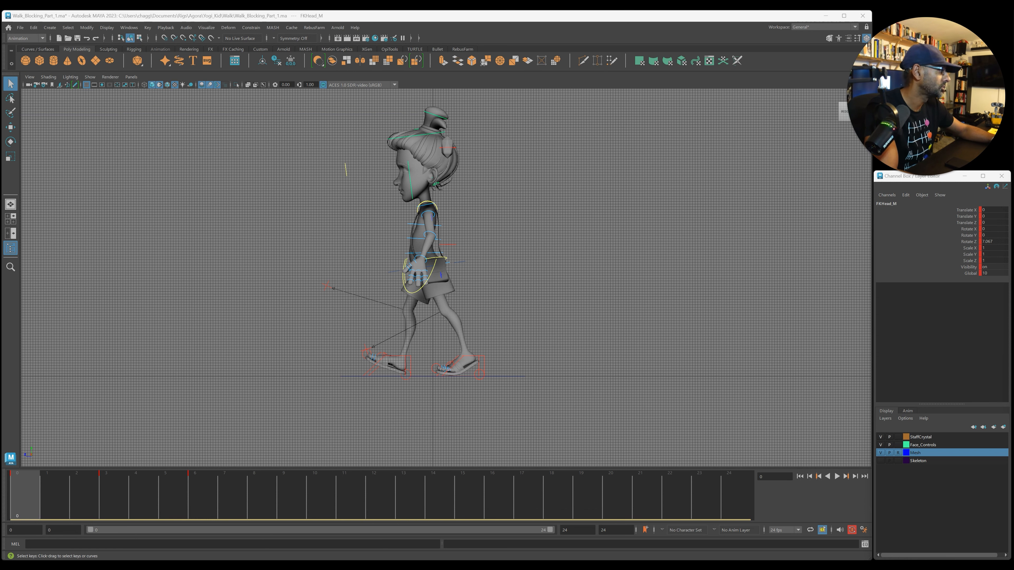
pyautogui.hotkey('shift', 'g')
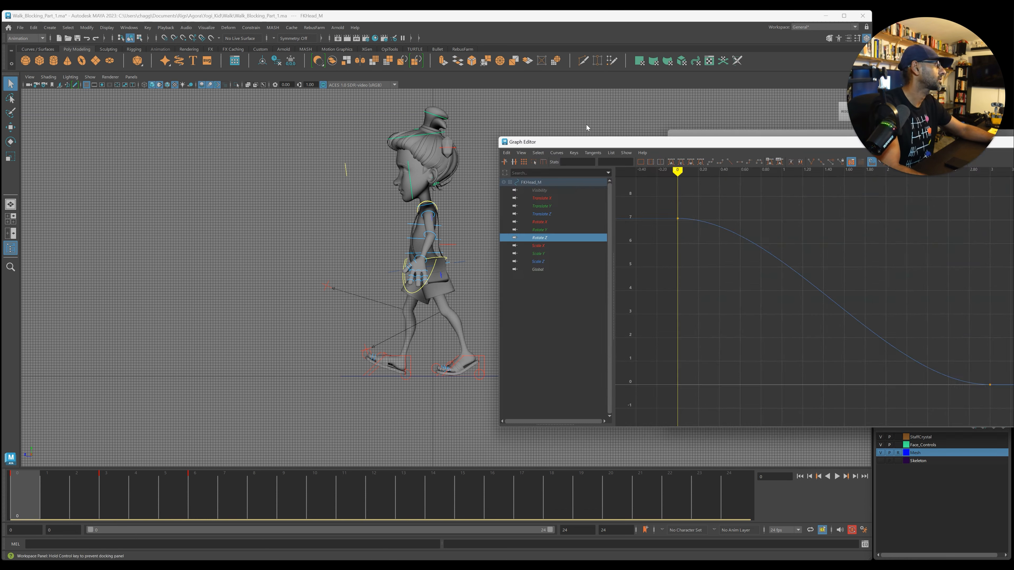
pyautogui.moveTo(567, 304); pyautogui.dragTo(926, 377)
pyautogui.press('Delete')
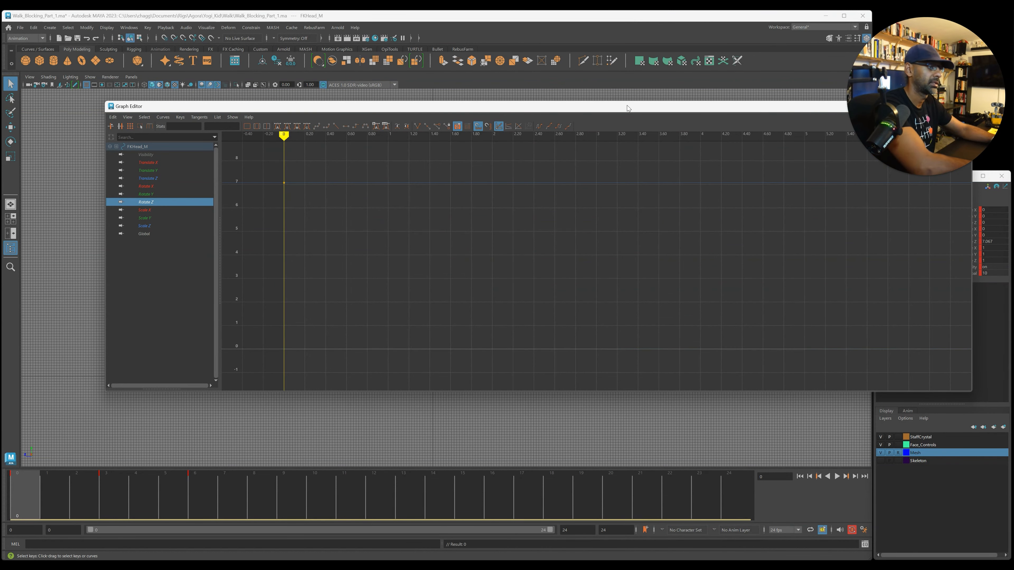
pyautogui.hotkey('shift', 'g')
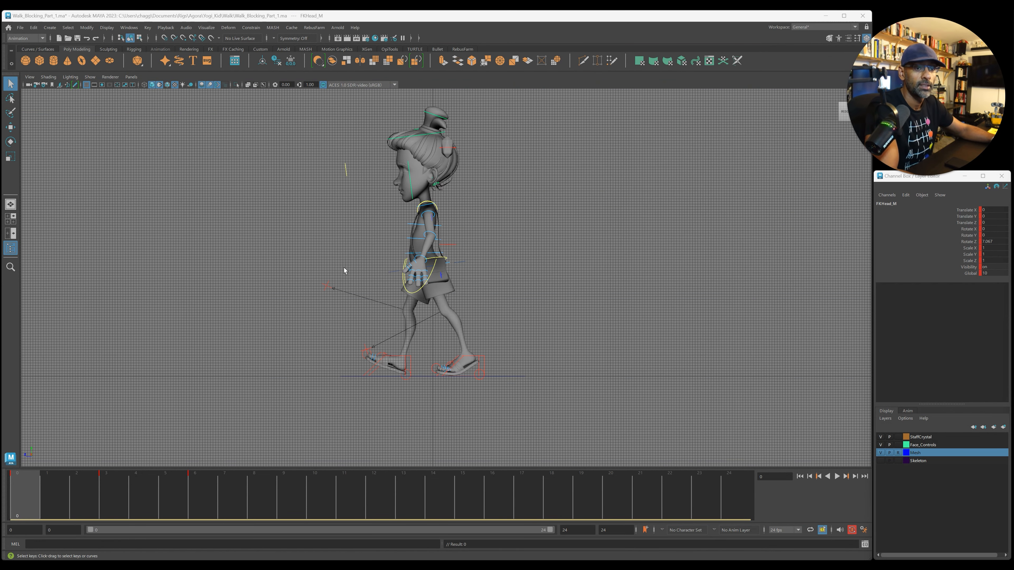
pyautogui.click(124, 491)
pyautogui.hotkey('alt', 'v')
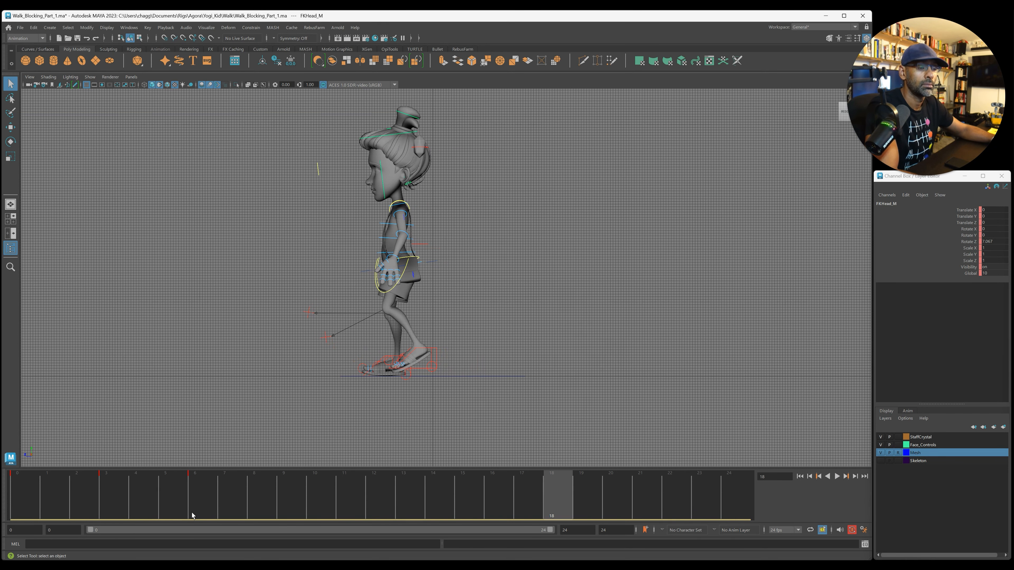
# Step: At frame 9, move the root control forward and slightly up, to about Translate Y 2.876 and Translate Z 18.624
pyautogui.click(278, 504)
pyautogui.click(577, 413)
pyautogui.scroll(3, 551, 275)
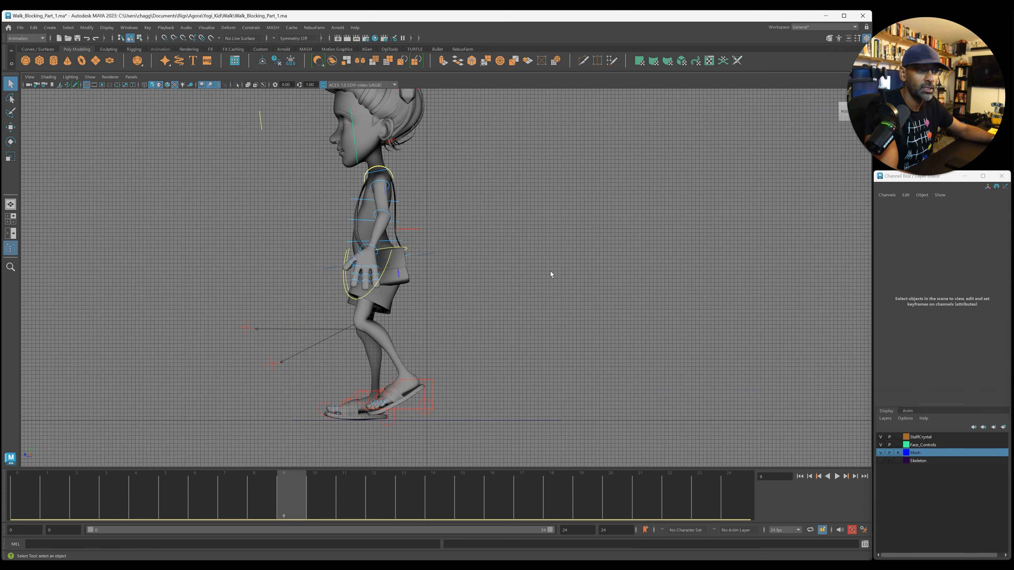
pyautogui.moveTo(439, 271); pyautogui.dragTo(440, 272)
pyautogui.press('w')
pyautogui.moveTo(336, 262); pyautogui.dragTo(294, 256)
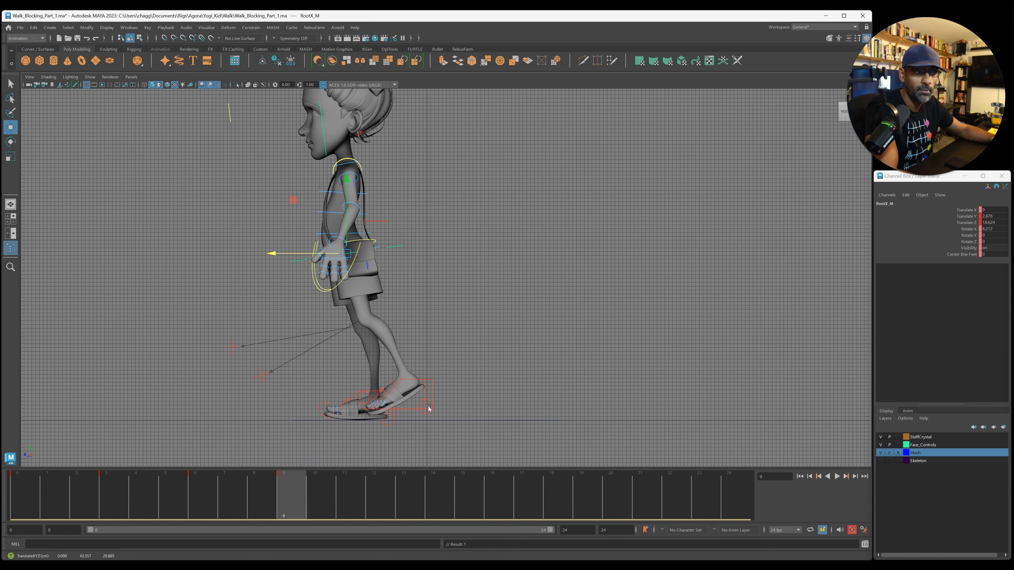
# Step: Move the left foot control forward past the right foot at frame 9, to about Translate Z 25.103
pyautogui.click(433, 393)
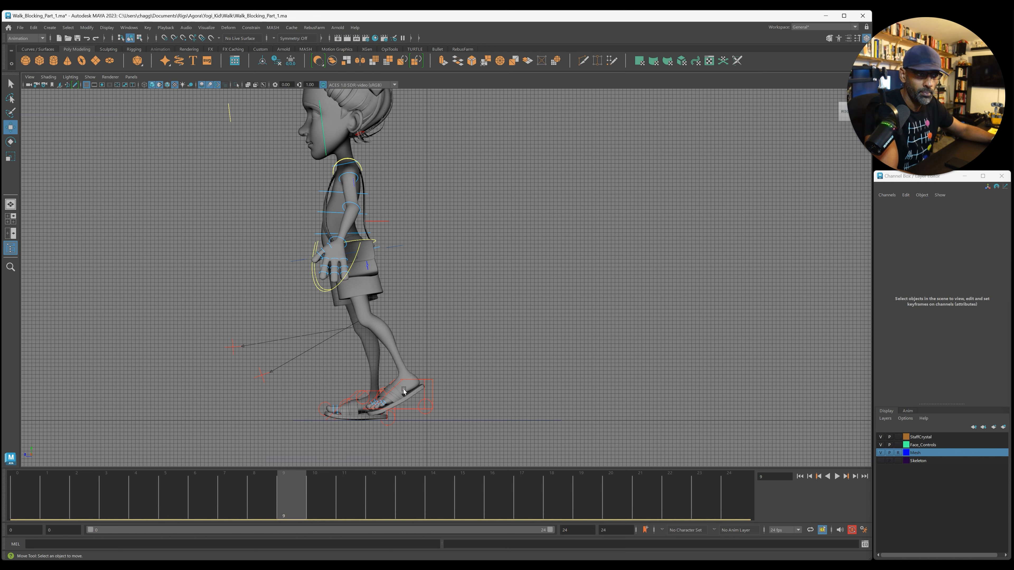
pyautogui.click(425, 383)
pyautogui.moveTo(378, 386); pyautogui.dragTo(302, 386)
pyautogui.click(494, 385)
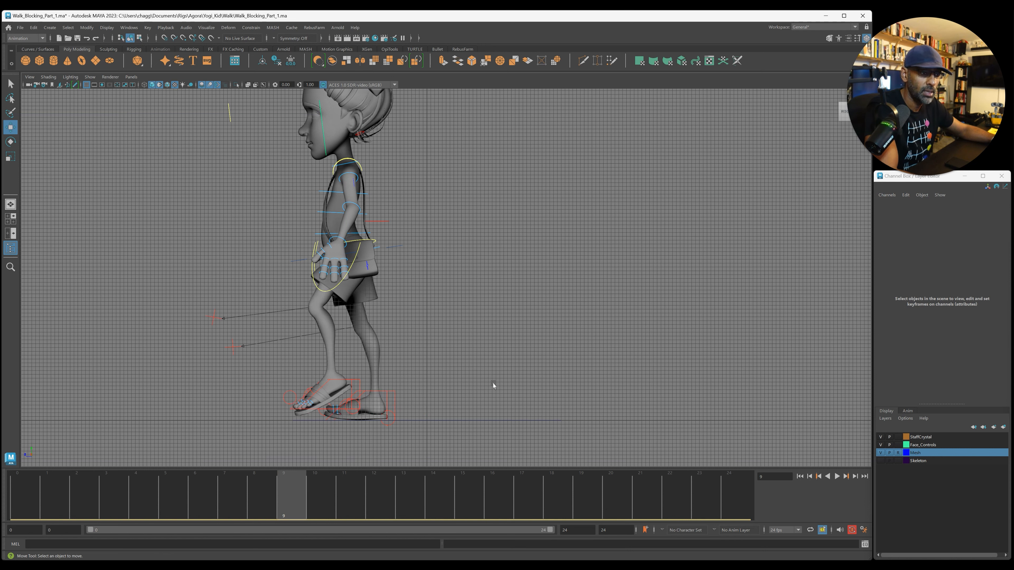
# Step: Increase the right foot control's Roll at frame 9 so the heel lifts off the ground
pyautogui.click(403, 392)
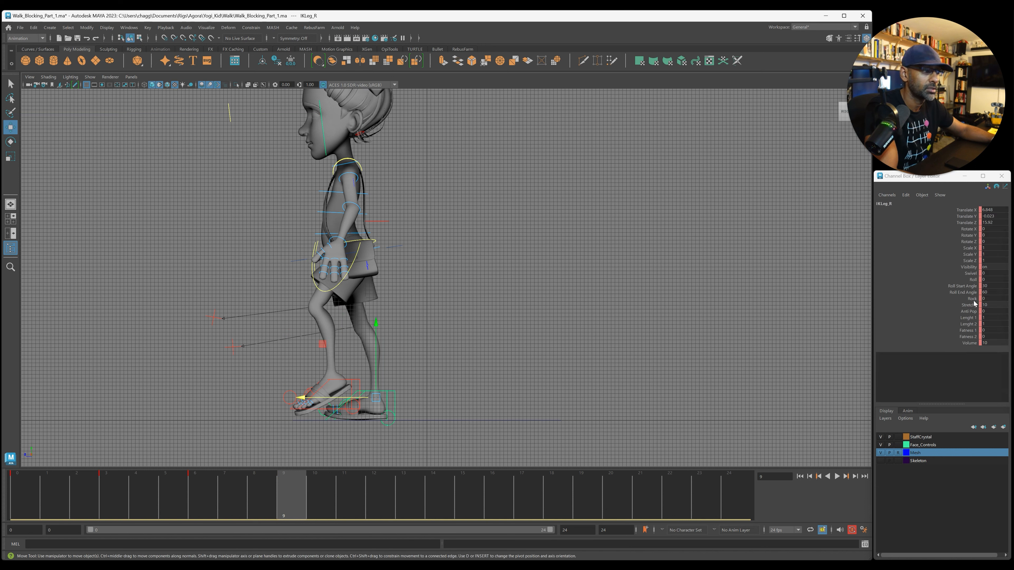
pyautogui.click(972, 280)
pyautogui.moveTo(536, 380); pyautogui.dragTo(584, 373, button='middle')
pyautogui.moveTo(389, 410); pyautogui.dragTo(414, 405, button='middle')
pyautogui.scroll(1, 354, 405)
# Step: Push the left foot control further forward at frame 9, to about Translate Z 27.488
pyautogui.click(352, 385)
pyautogui.press('w')
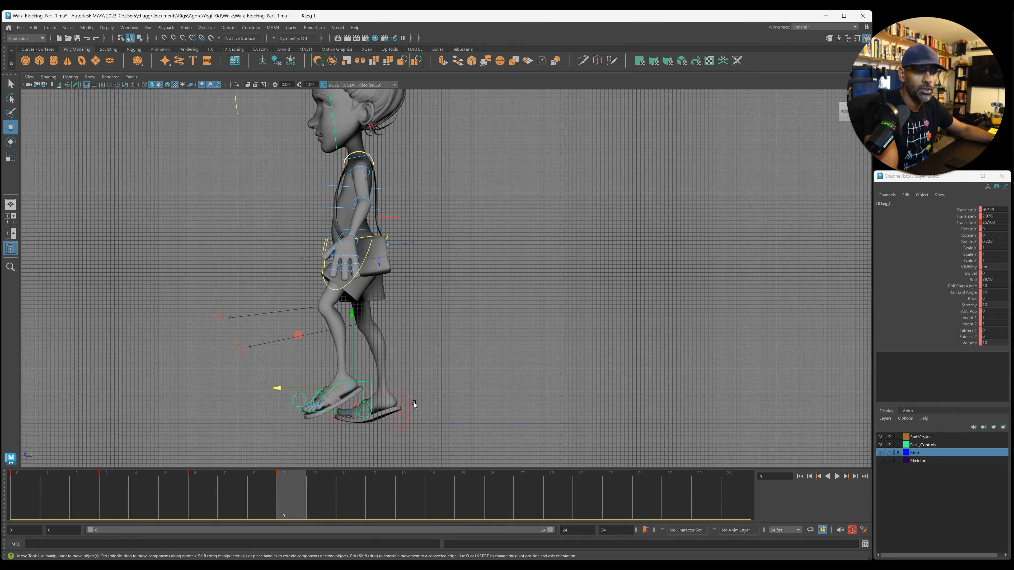
pyautogui.moveTo(304, 390); pyautogui.dragTo(294, 390)
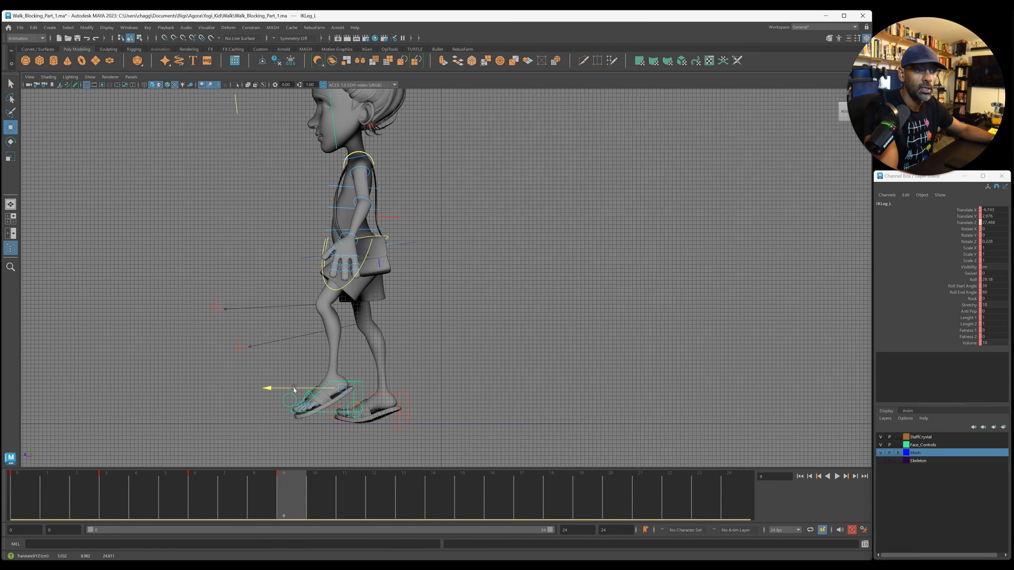
# Step: Play back the poses, select all rig controls and scrub from frame 6 to frame 12 to review the motion
pyautogui.hotkey('alt', 'v')
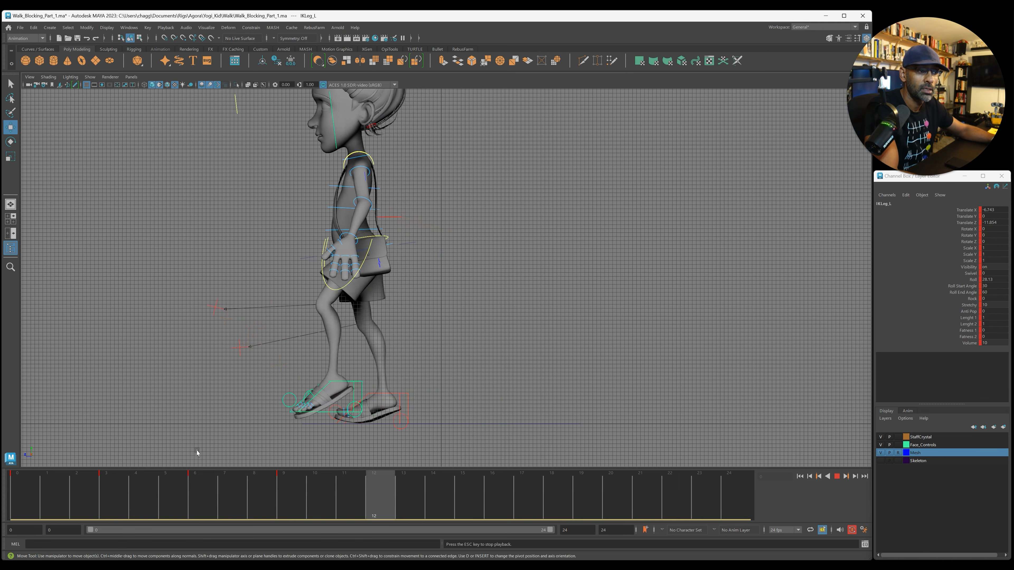
pyautogui.keyDown('alt'); pyautogui.moveTo(525, 340); pyautogui.dragTo(454, 355, button='right'); pyautogui.keyUp('alt')
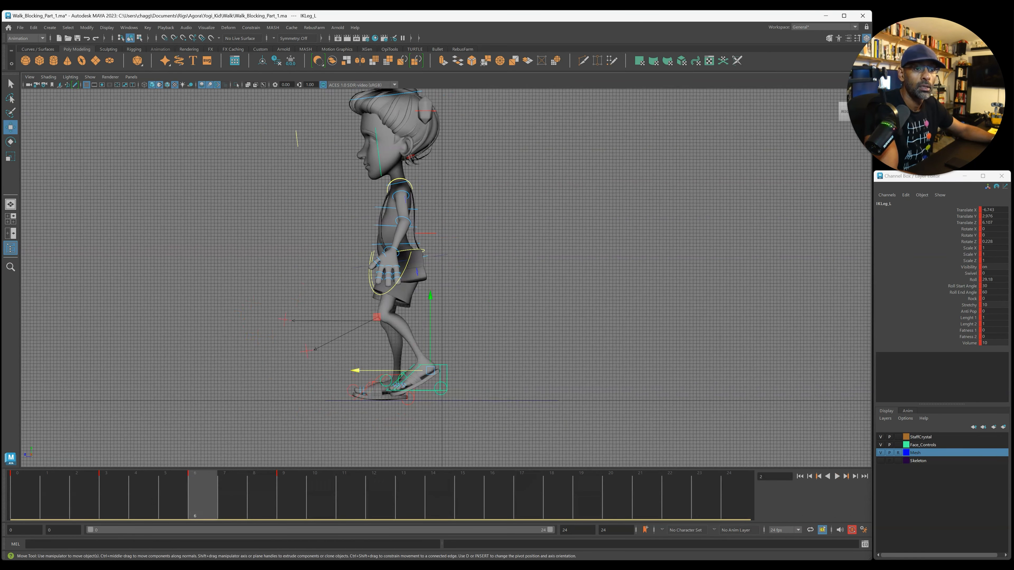
pyautogui.press('Escape')
pyautogui.keyDown('alt'); pyautogui.moveTo(455, 342); pyautogui.dragTo(328, 254, button='right'); pyautogui.keyUp('alt')
pyautogui.moveTo(290, 106); pyautogui.dragTo(464, 370)
pyautogui.moveTo(196, 497); pyautogui.dragTo(369, 498)
pyautogui.press('e')
pyautogui.keyDown('alt'); pyautogui.moveTo(193, 378); pyautogui.dragTo(482, 298, button='right'); pyautogui.keyUp('alt')
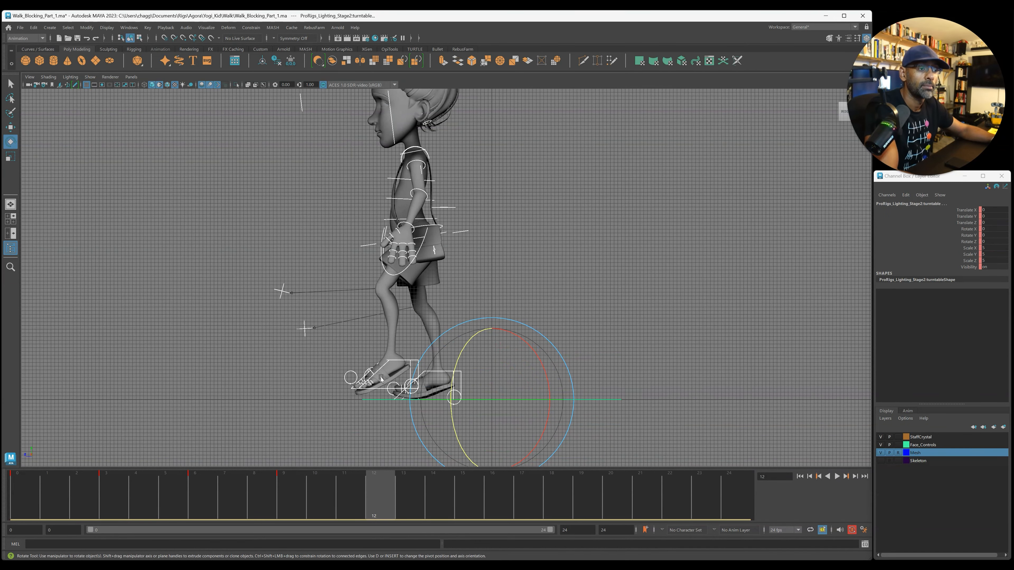
pyautogui.click(464, 302)
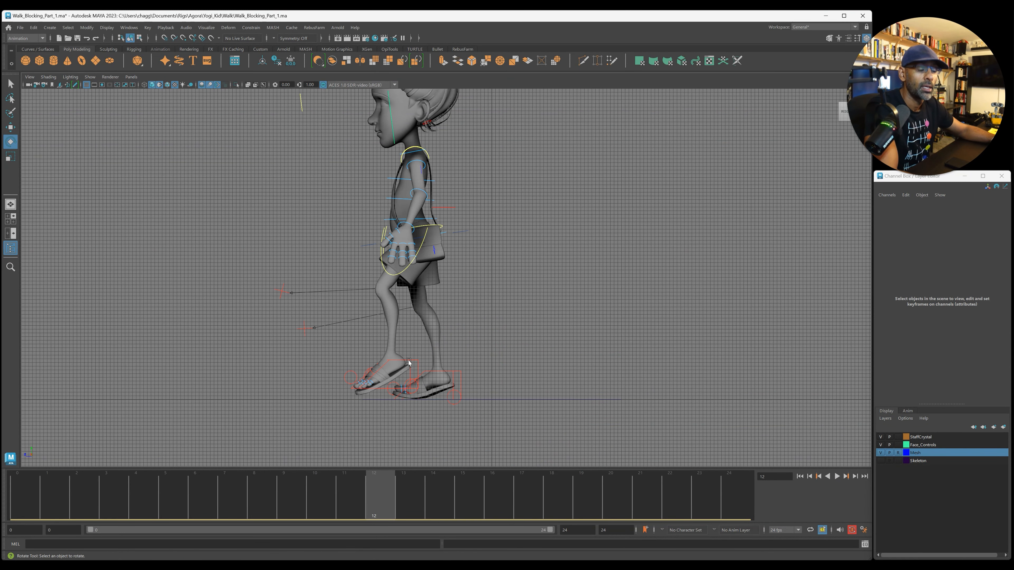
# Step: Duplicate the body mesh geo_yogi_body in the frame 0 contact pose and unparent the copy from the Yogi_Kid group
pyautogui.press(',')
pyautogui.press(',')
pyautogui.scroll(2, 683, 294)
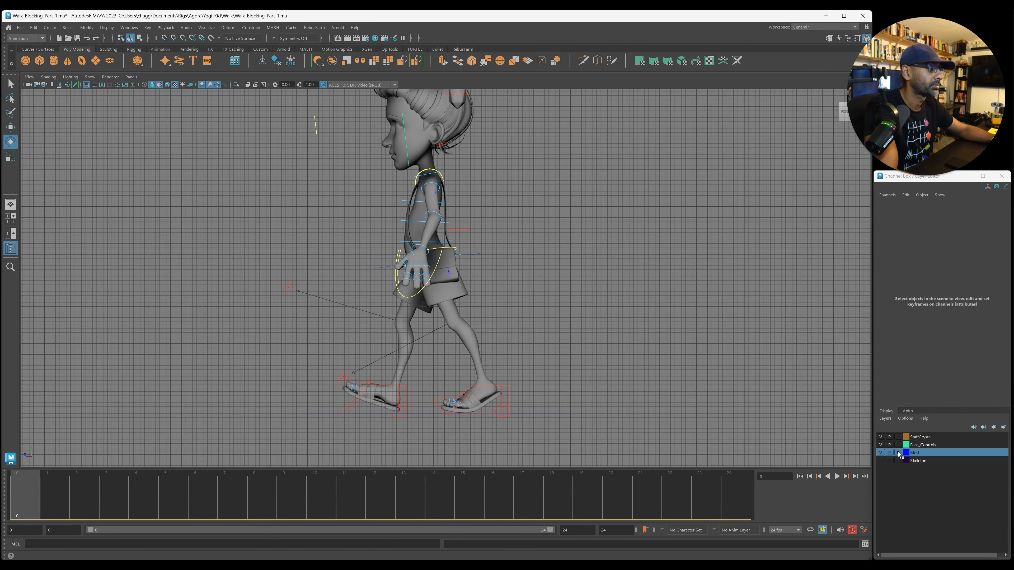
pyautogui.click(461, 339)
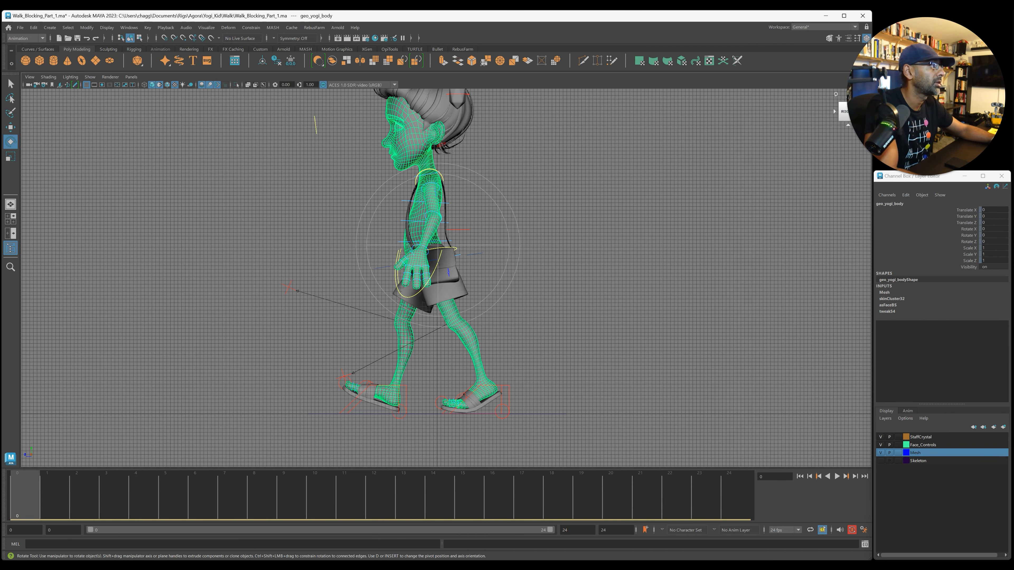
pyautogui.hotkey('shift', 'o')
pyautogui.hotkey('ctrl', 'd')
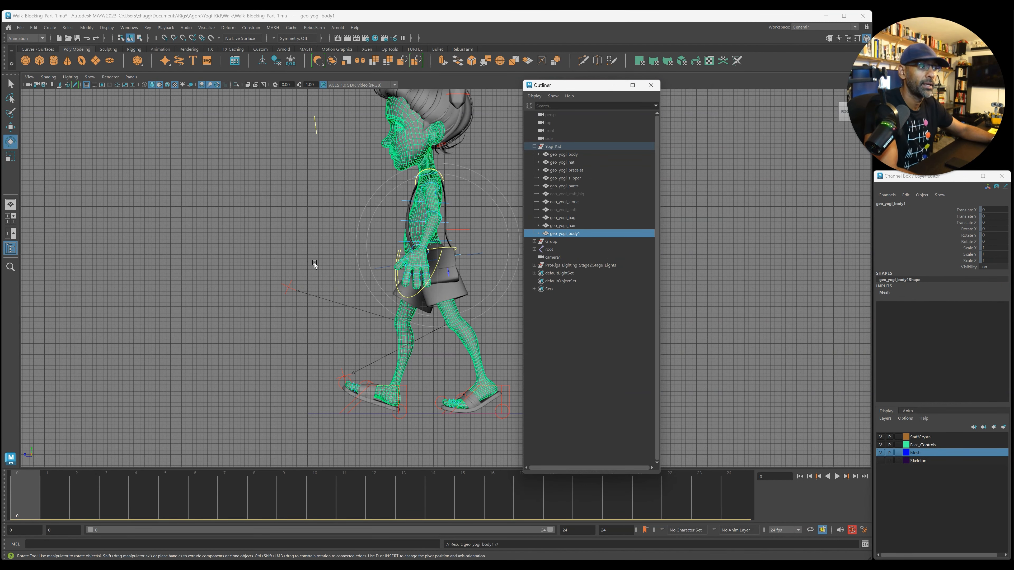
pyautogui.hotkey('shift', 'p')
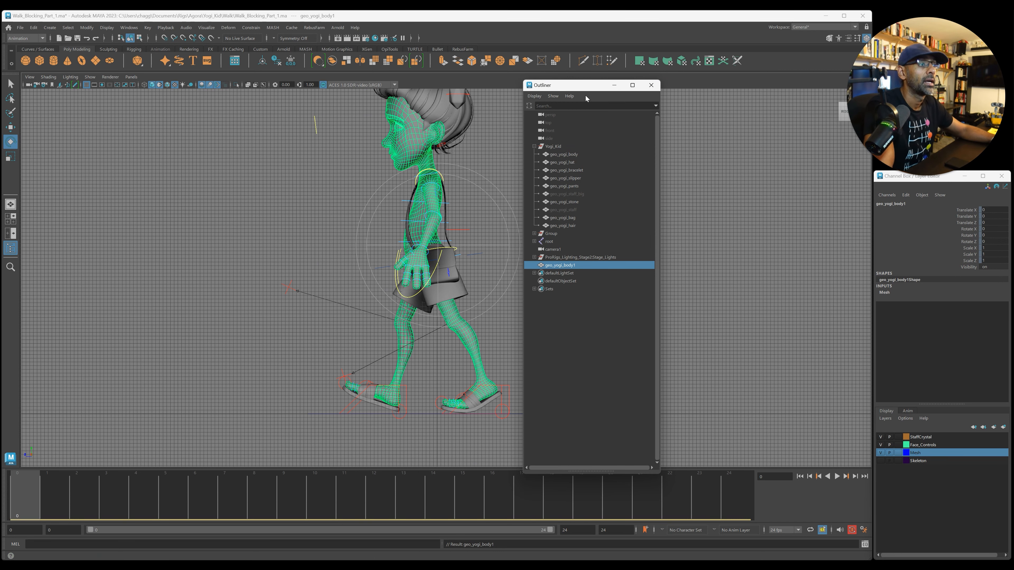
pyautogui.hotkey('shift', 'o')
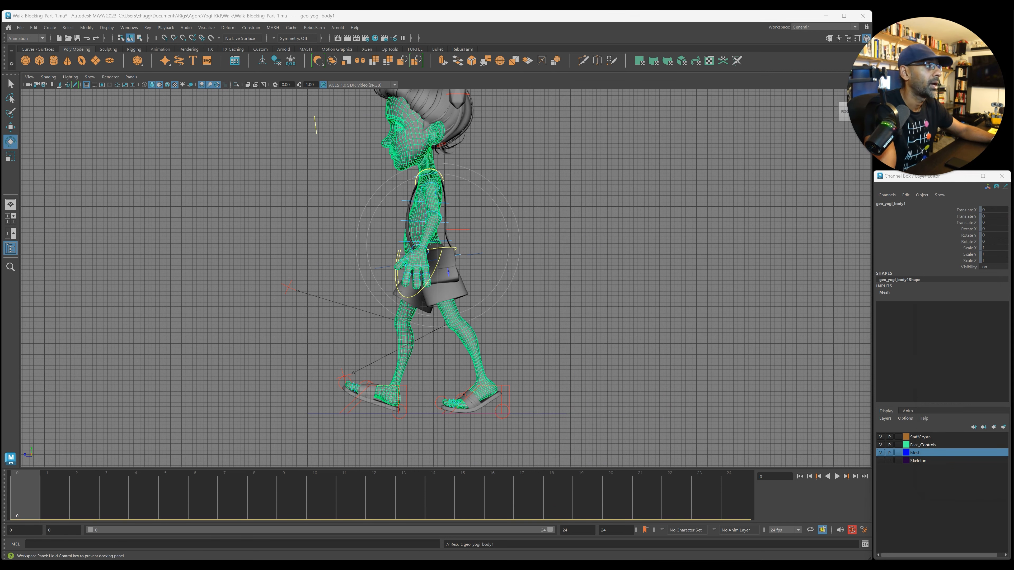
# Step: Unlock all translate, rotate and scale channels of the duplicated body mesh
pyautogui.press('w')
pyautogui.keyDown('alt'); pyautogui.moveTo(563, 364); pyautogui.dragTo(504, 370, button='right'); pyautogui.keyUp('alt')
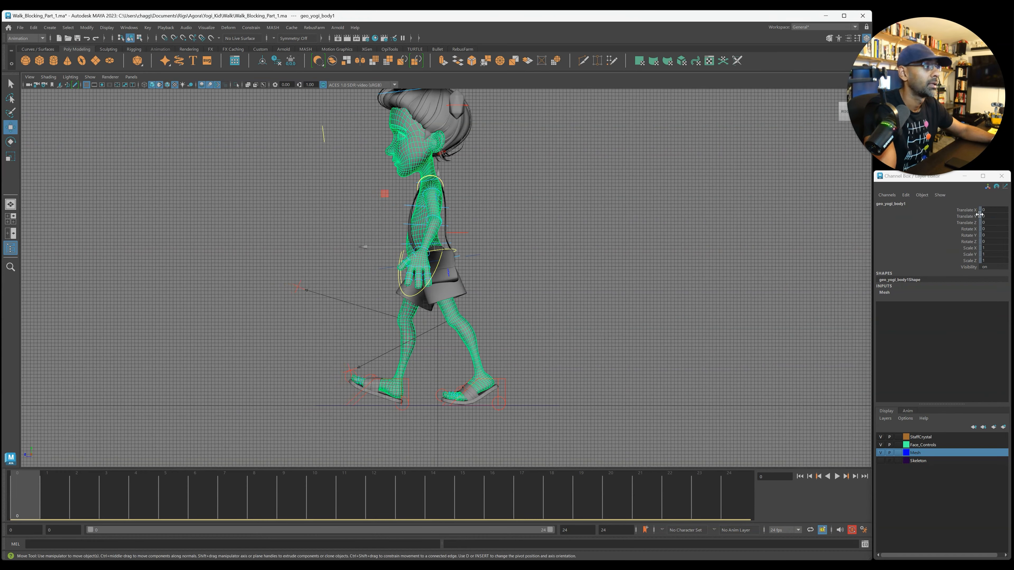
pyautogui.moveTo(969, 211); pyautogui.dragTo(974, 261)
pyautogui.rightClick(974, 261)
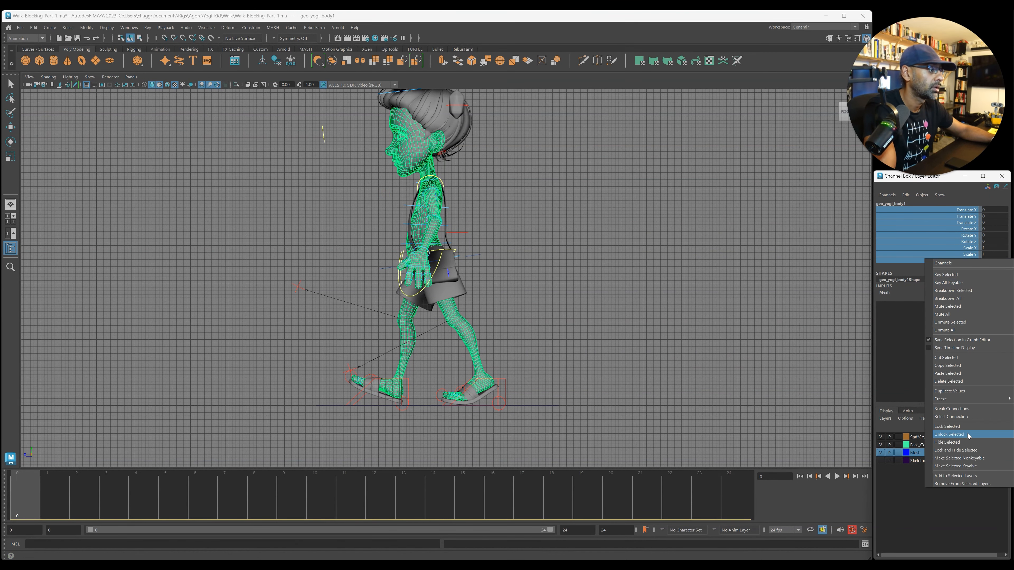
pyautogui.click(966, 434)
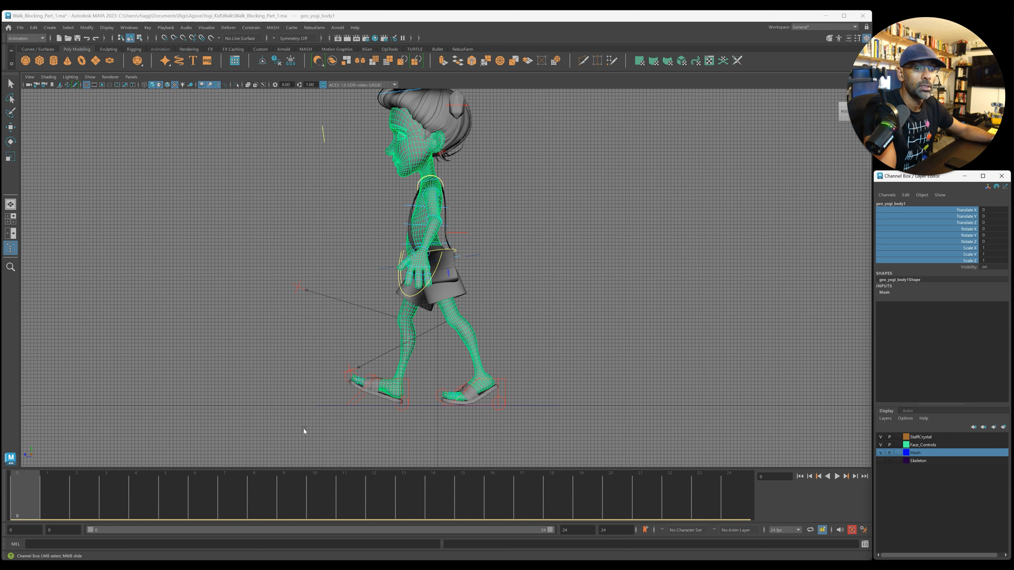
# Step: At frame 12, move the duplicated body mesh forward to about Translate Z 27.609, lining up its back foot with the planted foot
pyautogui.hotkey('alt', 'v')
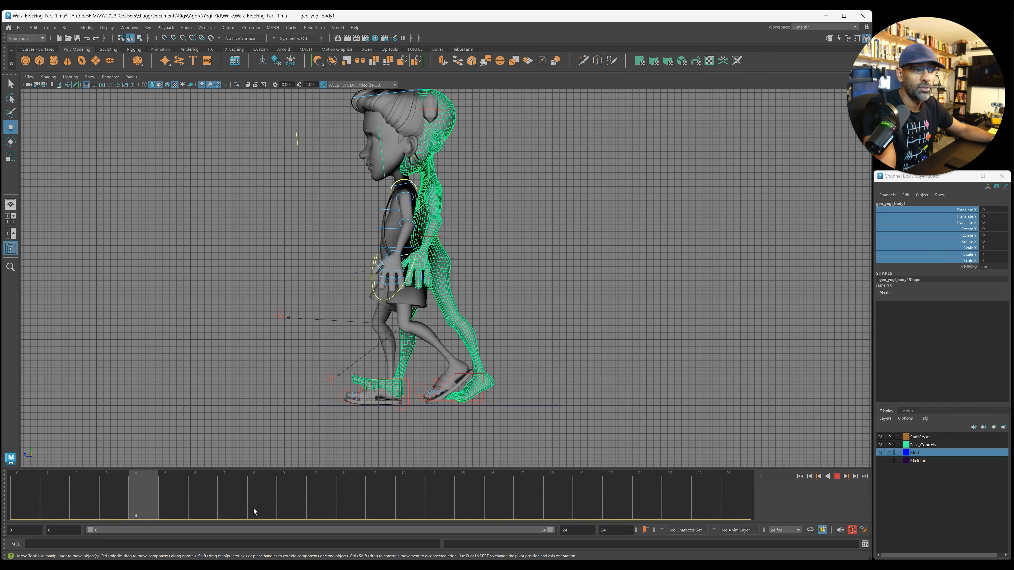
pyautogui.click(268, 494)
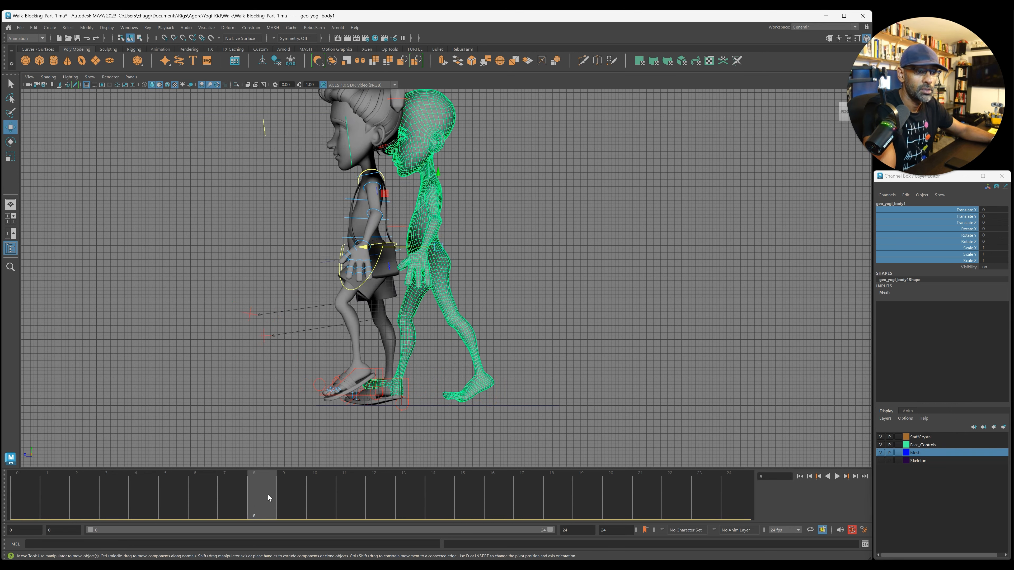
pyautogui.moveTo(319, 243); pyautogui.dragTo(342, 278)
pyautogui.moveTo(289, 495); pyautogui.dragTo(376, 505)
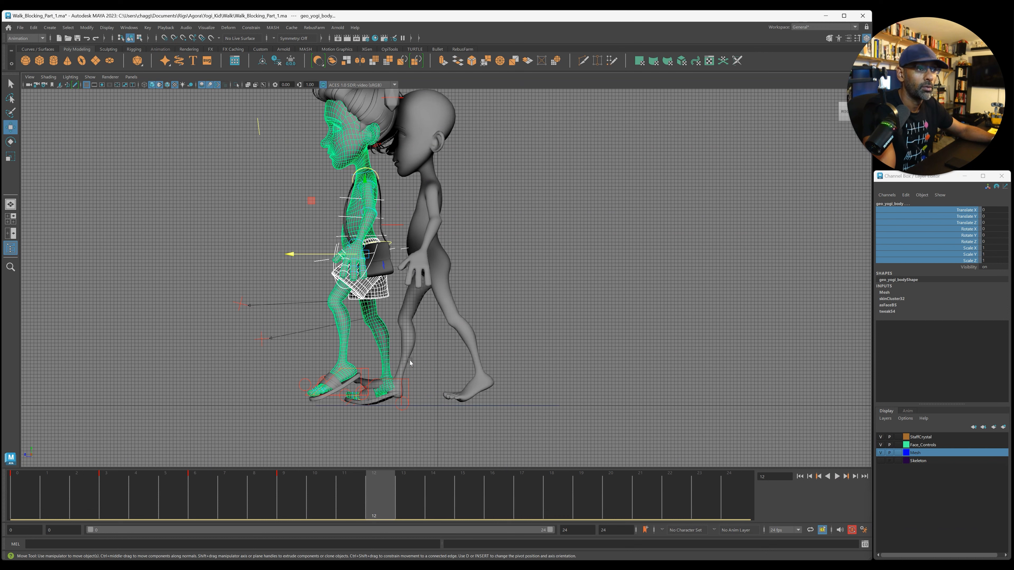
pyautogui.click(438, 270)
pyautogui.moveTo(398, 250); pyautogui.dragTo(301, 258)
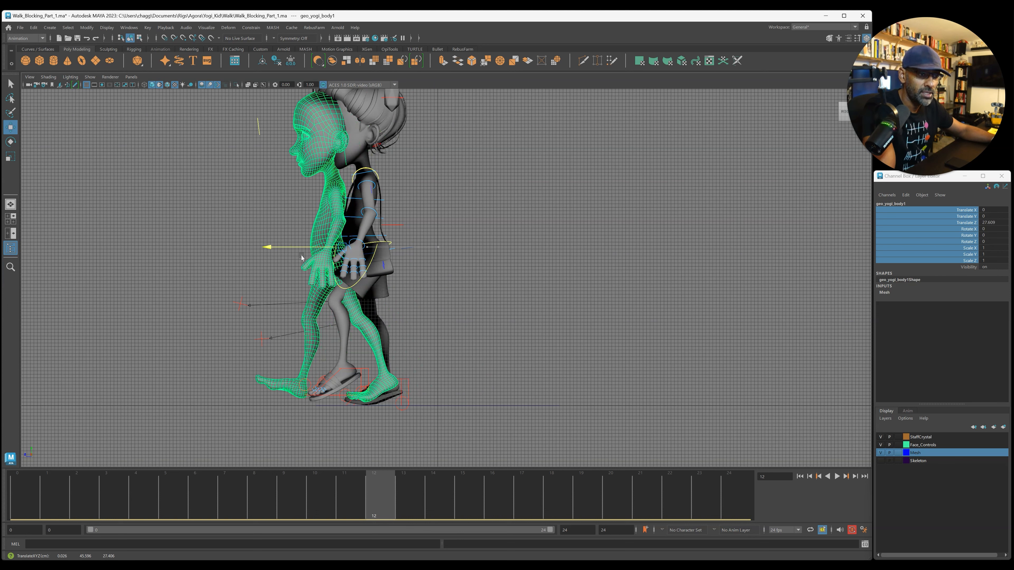
# Step: Move the RootX_M control forward and down at frame 12, to about Translate Z 28.105 and Translate Y -0.158
pyautogui.click(424, 315)
pyautogui.click(413, 245)
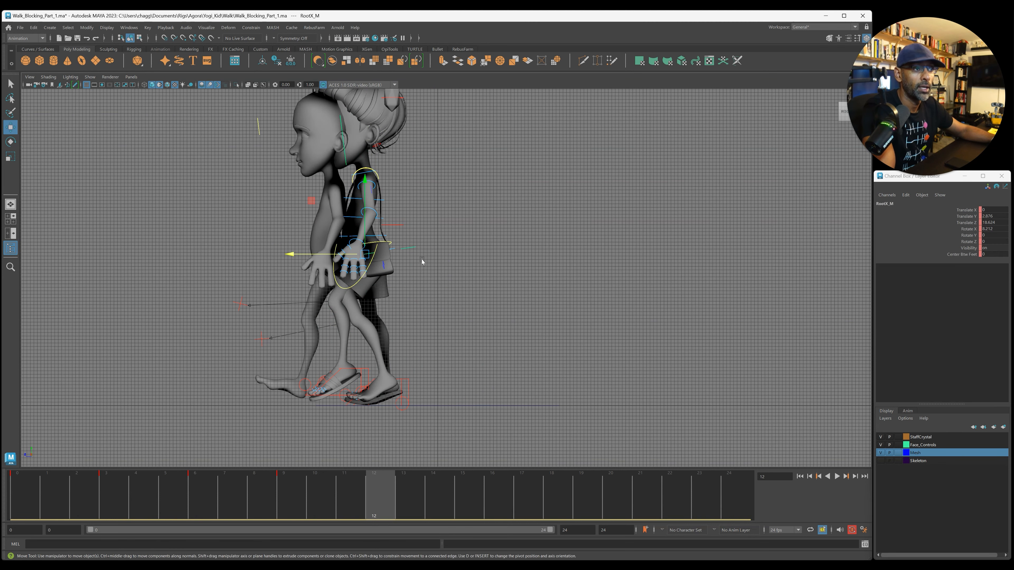
pyautogui.moveTo(304, 251); pyautogui.dragTo(256, 256)
pyautogui.moveTo(328, 198); pyautogui.dragTo(335, 210)
pyautogui.keyDown('alt'); pyautogui.moveTo(334, 210); pyautogui.dragTo(379, 268, button='middle'); pyautogui.keyUp('alt')
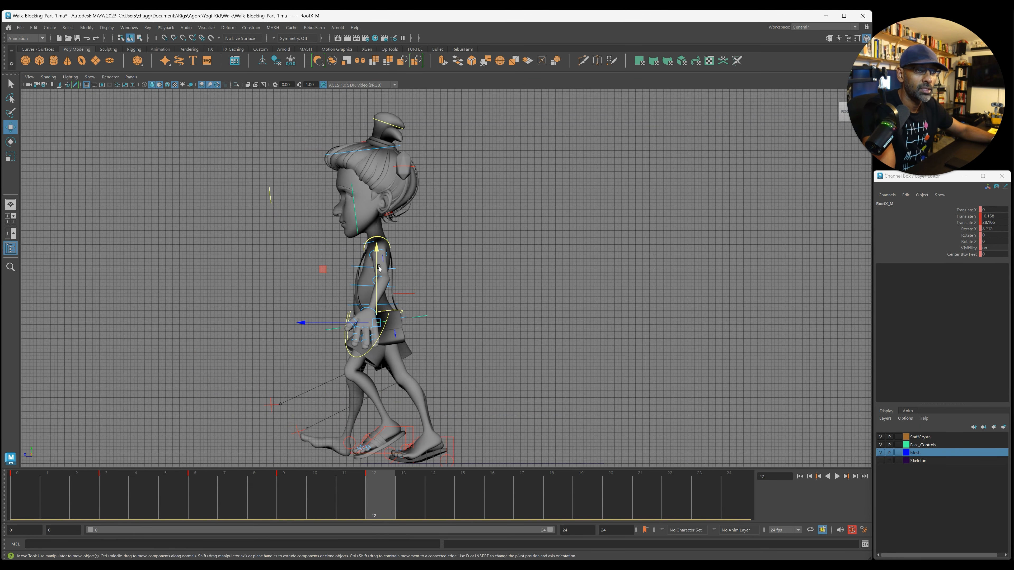
# Step: Move the left foot control forward to about Translate Z 42.051 and set its Translate Y, Rotate Z and Roll to 0
pyautogui.click(411, 428)
pyautogui.moveTo(338, 434); pyautogui.dragTo(276, 432)
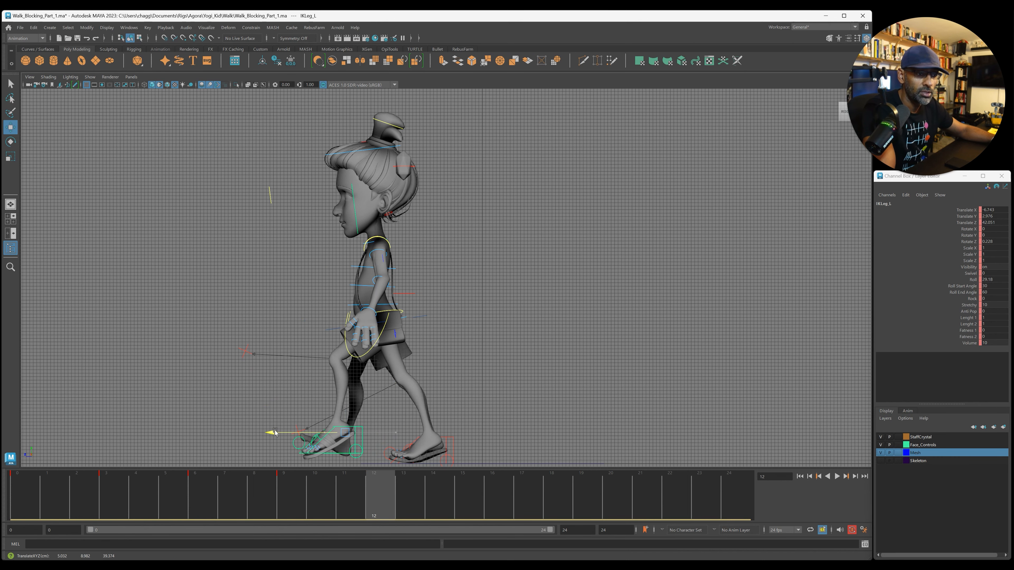
pyautogui.keyDown('alt'); pyautogui.moveTo(616, 321); pyautogui.dragTo(635, 252, button='middle'); pyautogui.keyUp('alt')
pyautogui.click(996, 217)
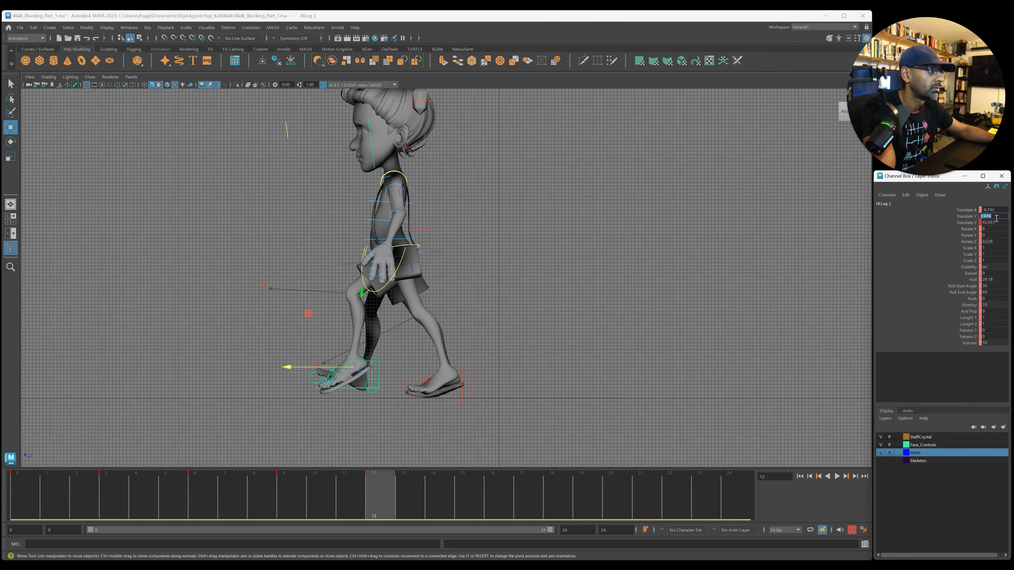
pyautogui.write('0')
pyautogui.press('Return')
pyautogui.click(994, 242)
pyautogui.write('0')
pyautogui.press('Return')
pyautogui.keyDown('alt'); pyautogui.moveTo(462, 420); pyautogui.dragTo(473, 392, button='middle'); pyautogui.keyUp('alt')
pyautogui.click(999, 279)
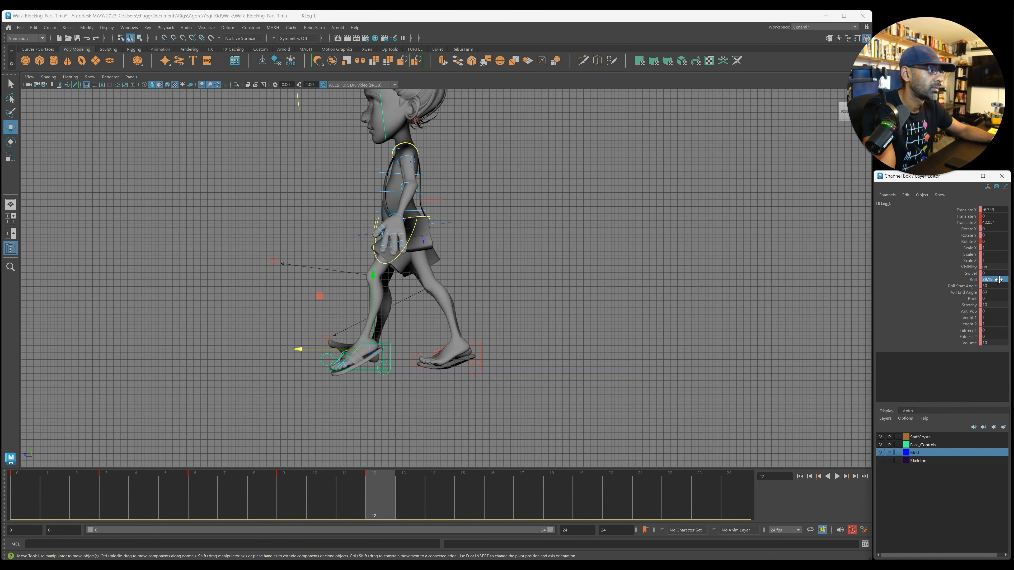
pyautogui.press('Return')
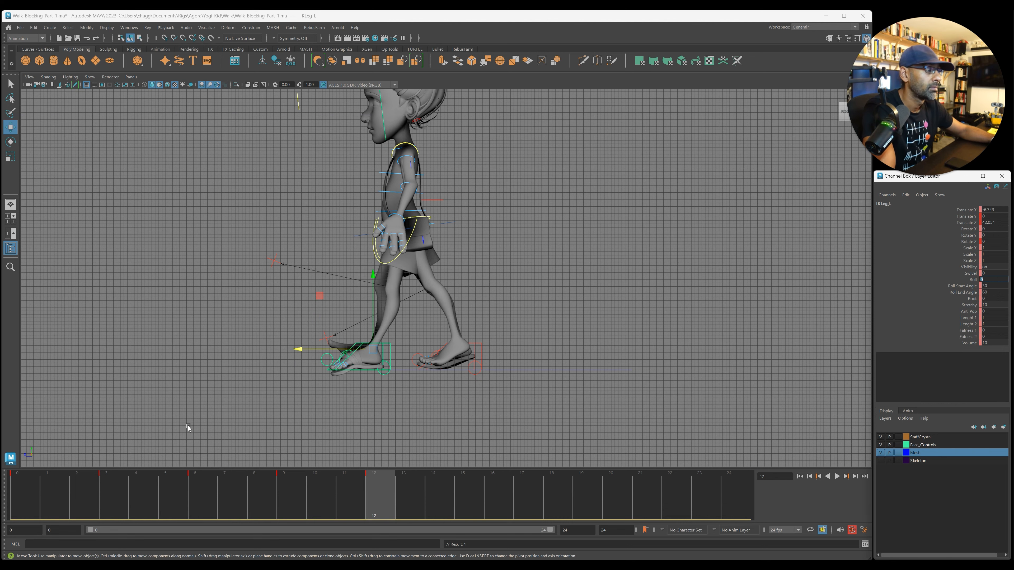
# Step: Straighten the left toes at frame 12 by setting the IKToes_L control's Rotate Z to 0
pyautogui.keyDown('alt'); pyautogui.moveTo(188, 429); pyautogui.dragTo(586, 339, button='right'); pyautogui.keyUp('alt')
pyautogui.keyDown('alt'); pyautogui.moveTo(300, 441); pyautogui.dragTo(416, 337, button='middle'); pyautogui.keyUp('alt')
pyautogui.keyDown('alt'); pyautogui.moveTo(417, 337); pyautogui.dragTo(599, 343, button='right'); pyautogui.keyUp('alt')
pyautogui.click(410, 393)
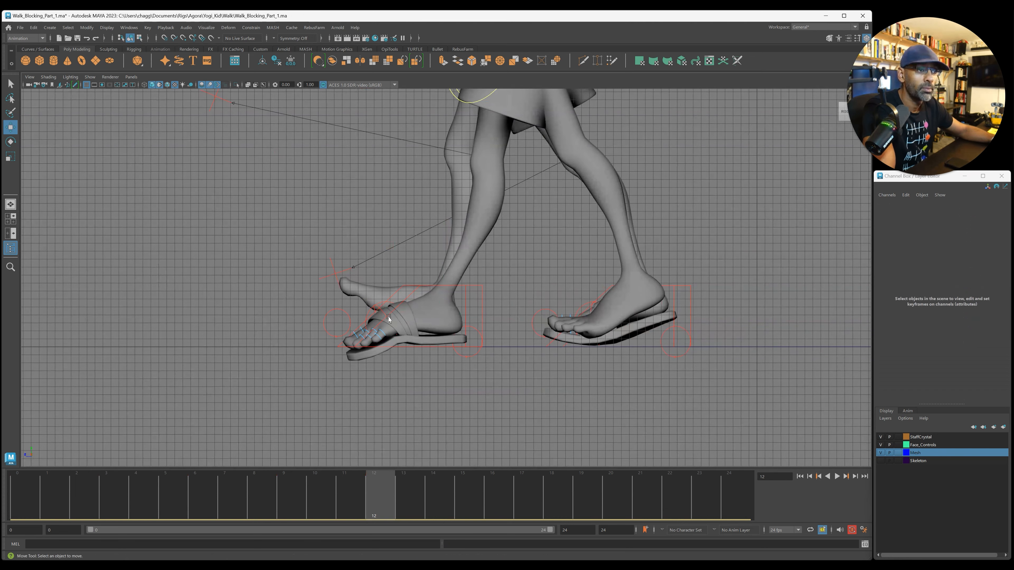
pyautogui.click(380, 312)
pyautogui.doubleClick(990, 241)
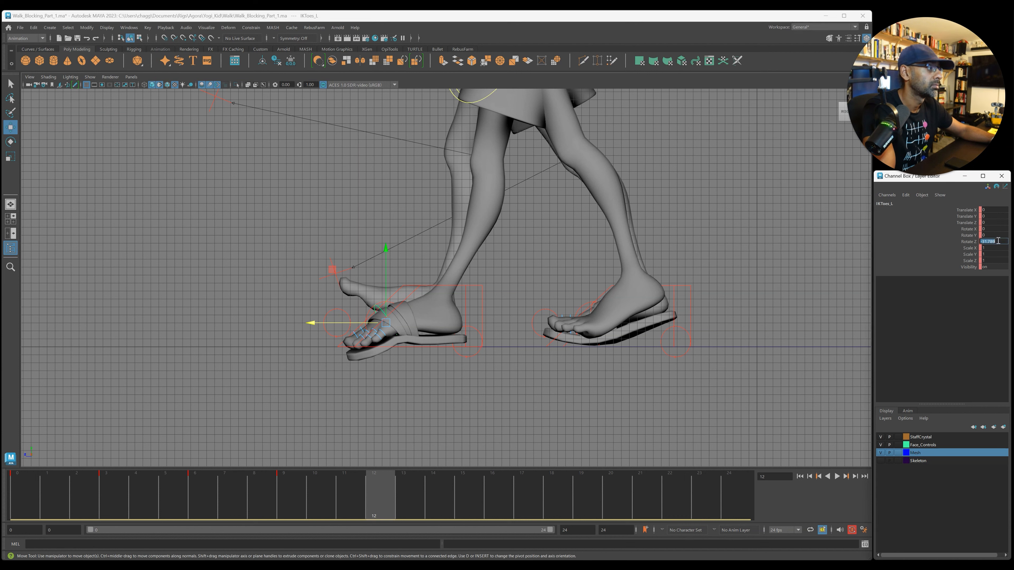
pyautogui.write('0')
pyautogui.press('Return')
# Step: Roll the left foot back onto its heel, to about Roll -19.24, and move it forward to about Translate Z 43.562
pyautogui.click(468, 287)
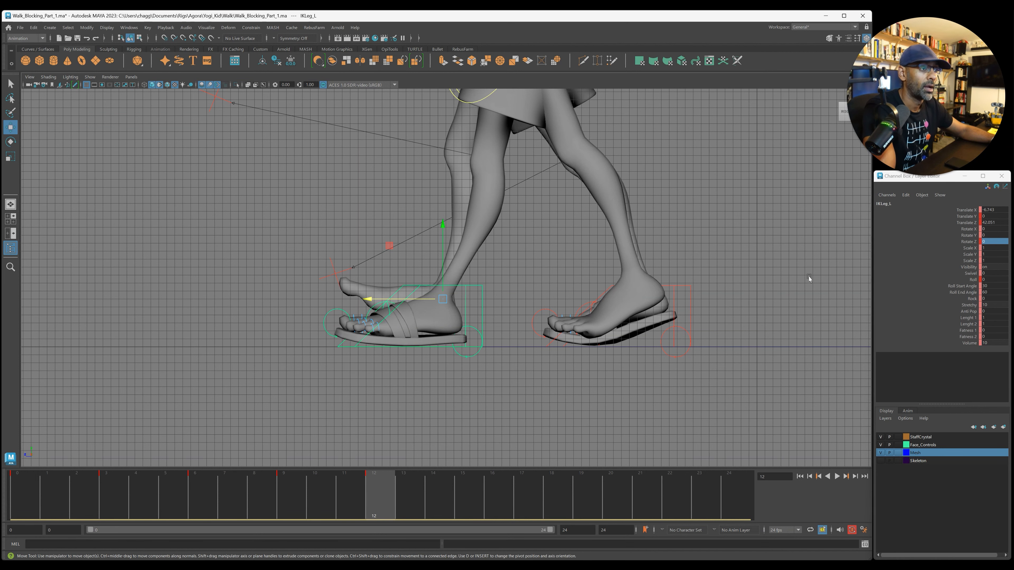
pyautogui.click(972, 280)
pyautogui.moveTo(436, 392); pyautogui.dragTo(359, 402, button='middle')
pyautogui.press('w')
pyautogui.scroll(-1, 380, 338)
pyautogui.moveTo(370, 299); pyautogui.dragTo(358, 299)
pyautogui.keyDown('alt'); pyautogui.moveTo(434, 282); pyautogui.dragTo(324, 366, button='middle'); pyautogui.keyUp('alt')
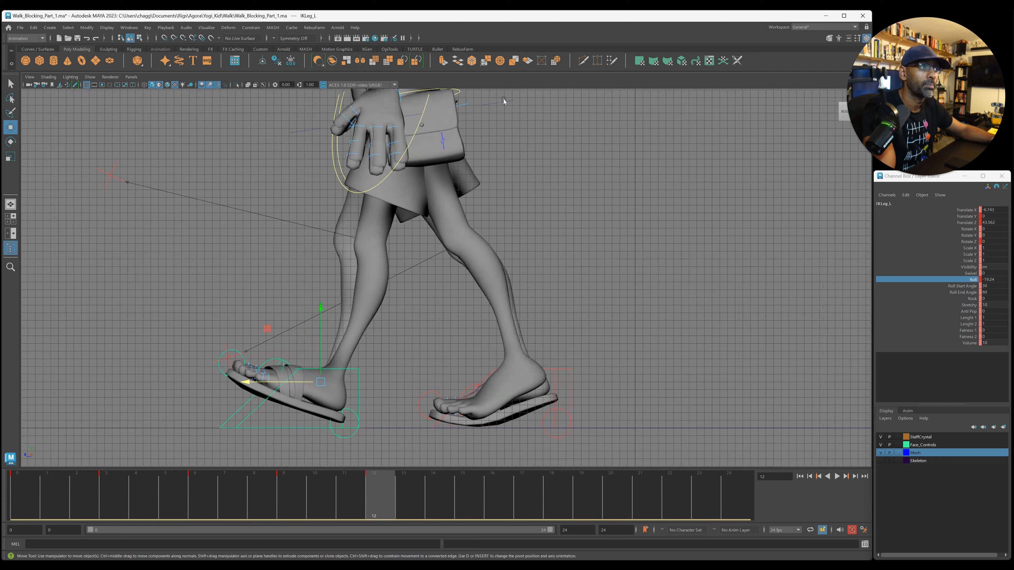
# Step: Shift the RootX_M control slightly further forward at frame 12, to about Translate Z 29.626
pyautogui.click(511, 102)
pyautogui.keyDown('alt'); pyautogui.moveTo(510, 155); pyautogui.dragTo(534, 202, button='middle'); pyautogui.keyUp('alt')
pyautogui.scroll(1, 534, 202)
pyautogui.moveTo(350, 159); pyautogui.dragTo(337, 160)
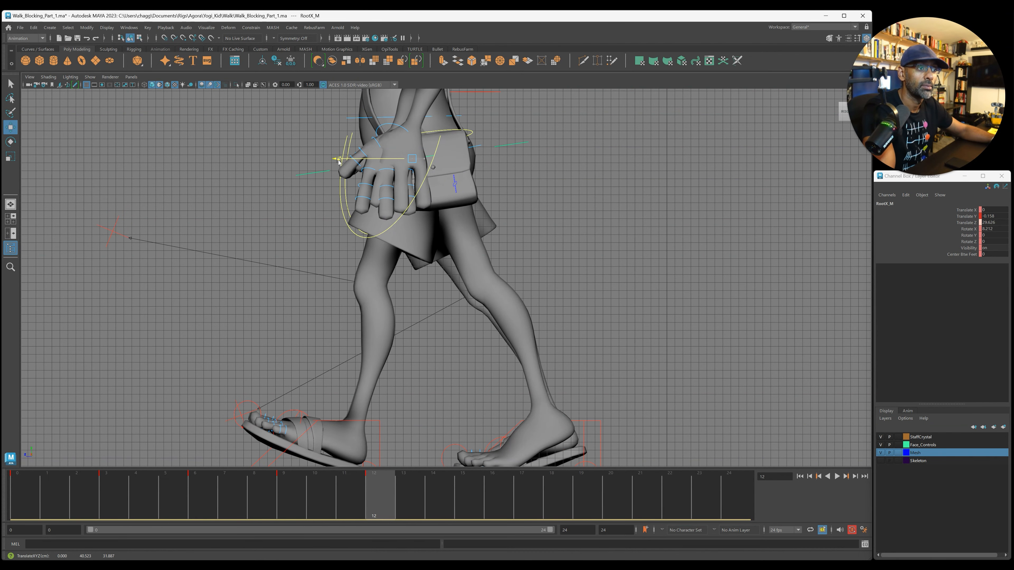
# Step: Raise the right heel a little more at frame 12 by increasing the right foot control's Roll
pyautogui.scroll(-2, 426, 320)
pyautogui.keyDown('alt'); pyautogui.moveTo(427, 320); pyautogui.dragTo(423, 292, button='middle'); pyautogui.keyUp('alt')
pyautogui.click(572, 369)
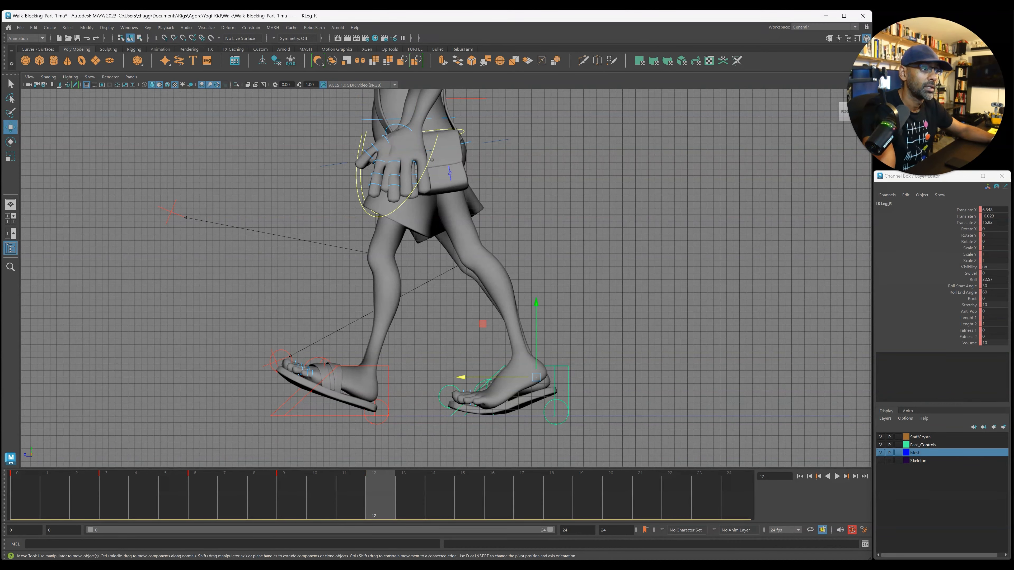
pyautogui.click(968, 283)
pyautogui.moveTo(591, 370); pyautogui.dragTo(618, 375, button='middle')
pyautogui.keyDown('alt'); pyautogui.moveTo(617, 375); pyautogui.dragTo(304, 272, button='right'); pyautogui.keyUp('alt')
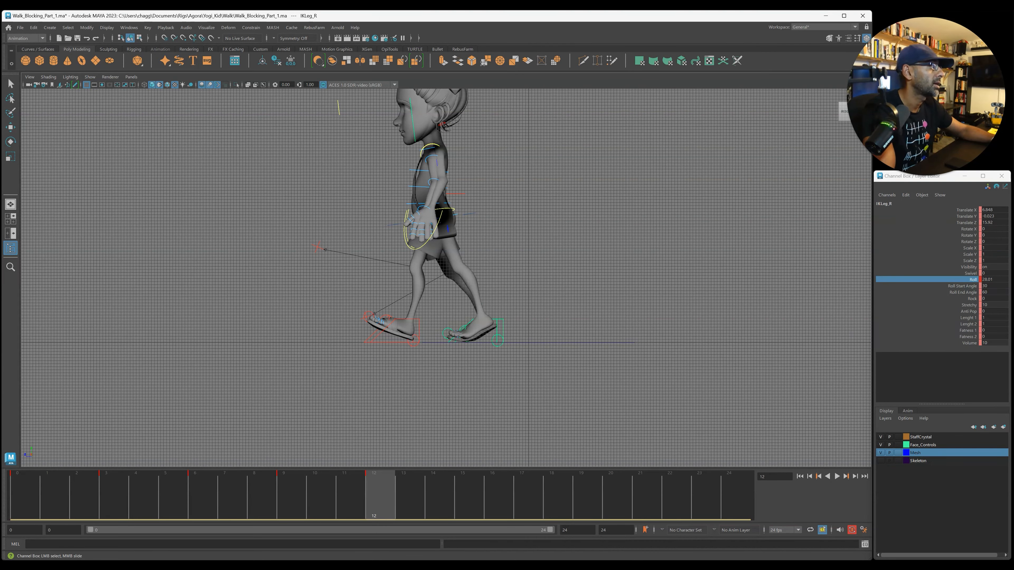
# Step: Set the Mesh display layer to reference so its geometry cannot be selected, and select all rig controls
pyautogui.click(308, 378)
pyautogui.keyDown('alt'); pyautogui.moveTo(467, 312); pyautogui.dragTo(271, 401, button='right'); pyautogui.keyUp('alt')
pyautogui.moveTo(245, 125); pyautogui.dragTo(557, 463)
pyautogui.click(638, 412)
pyautogui.click(898, 453)
pyautogui.click(898, 452)
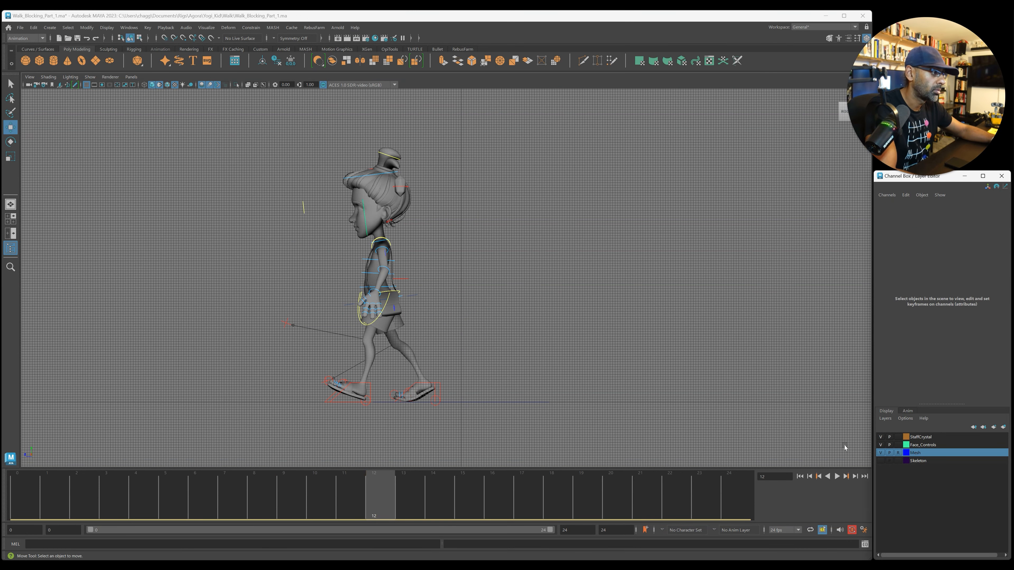
pyautogui.moveTo(502, 423); pyautogui.dragTo(504, 423)
# Step: Play back the poses and adjust the left foot control's Roll at frame 3
pyautogui.hotkey('alt', 'v')
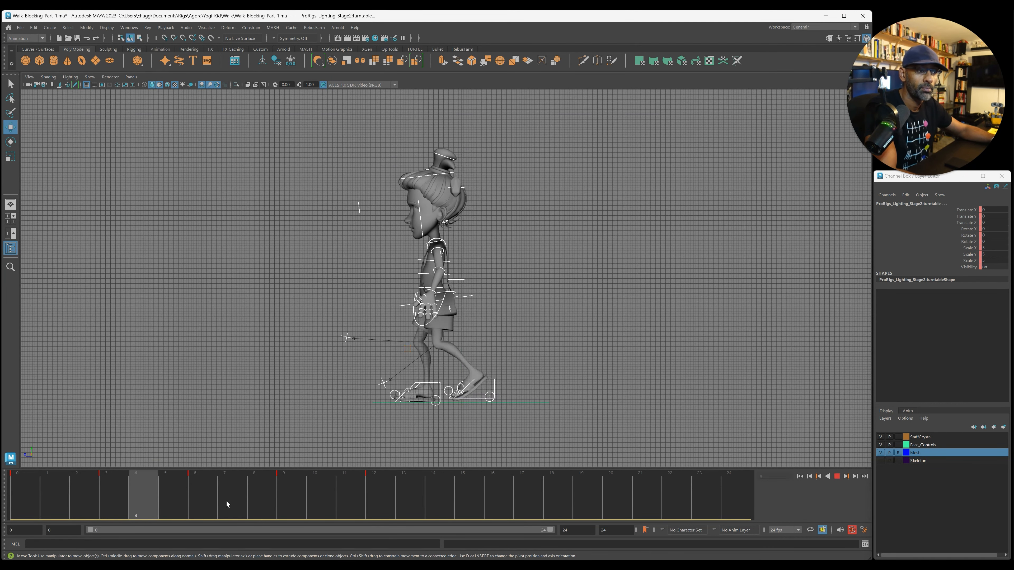
pyautogui.click(289, 498)
pyautogui.scroll(5, 419, 395)
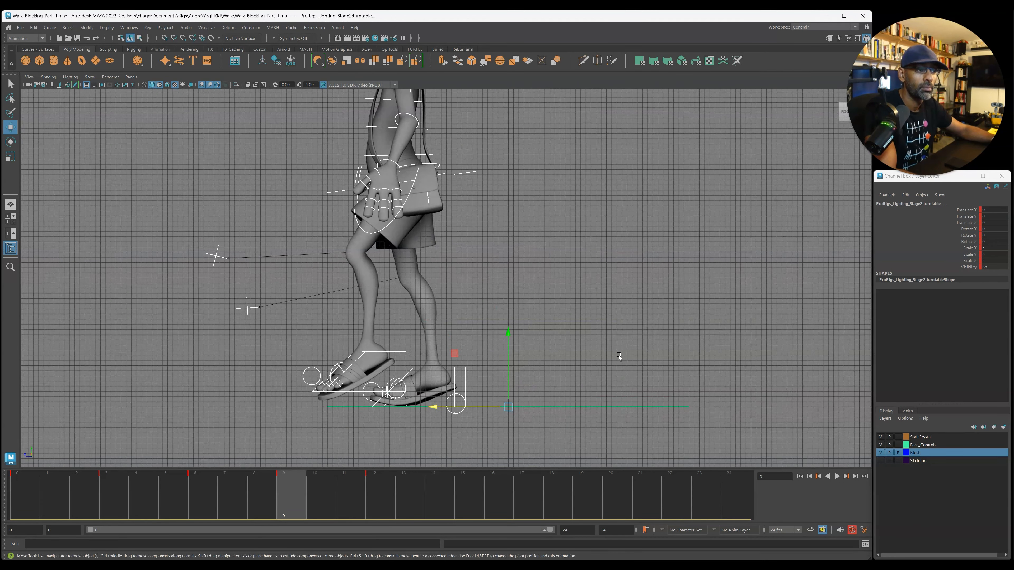
pyautogui.click(618, 357)
pyautogui.click(398, 362)
pyautogui.moveTo(271, 494); pyautogui.dragTo(111, 499)
pyautogui.click(970, 280)
pyautogui.moveTo(846, 304); pyautogui.dragTo(700, 350, button='middle')
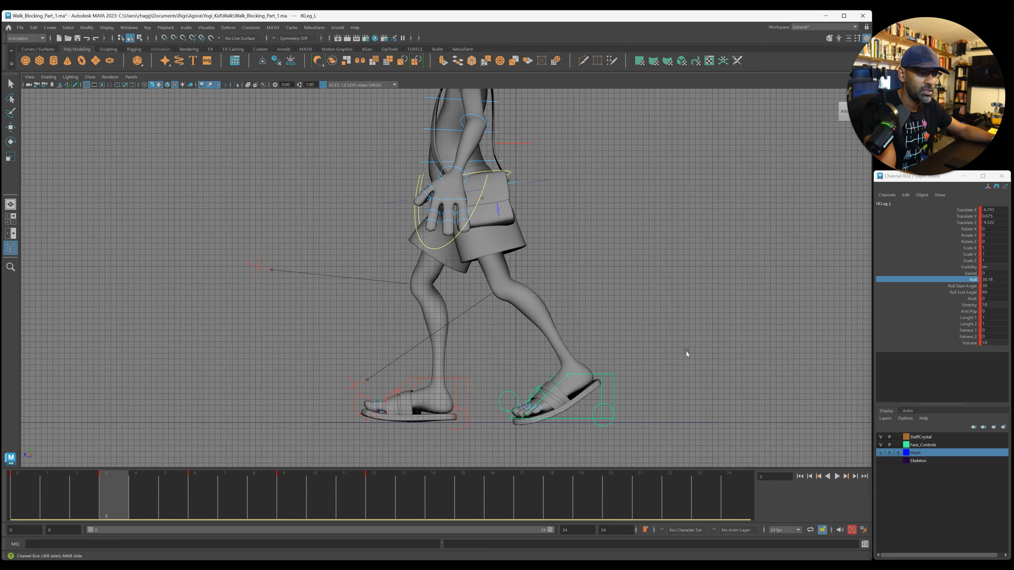
# Step: Adjust the left foot control's Roll at frame 6 to about 31.77
pyautogui.moveTo(140, 487); pyautogui.dragTo(226, 505)
pyautogui.press(',')
pyautogui.moveTo(567, 394); pyautogui.dragTo(586, 409, button='middle')
pyautogui.click(219, 510)
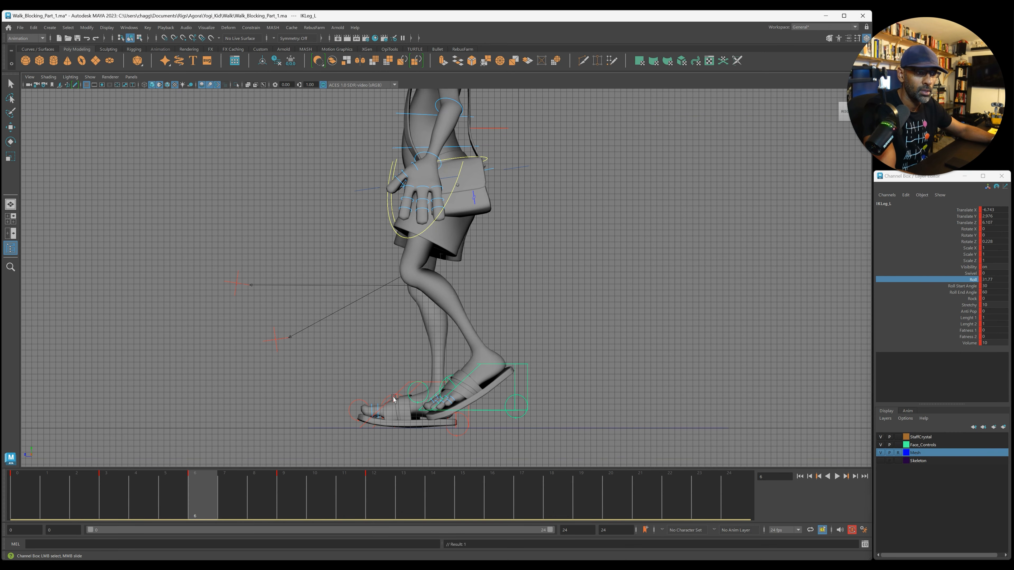
# Step: Increase the left foot control's Roll at frame 9 to lift the heel higher
pyautogui.moveTo(200, 498); pyautogui.dragTo(304, 485)
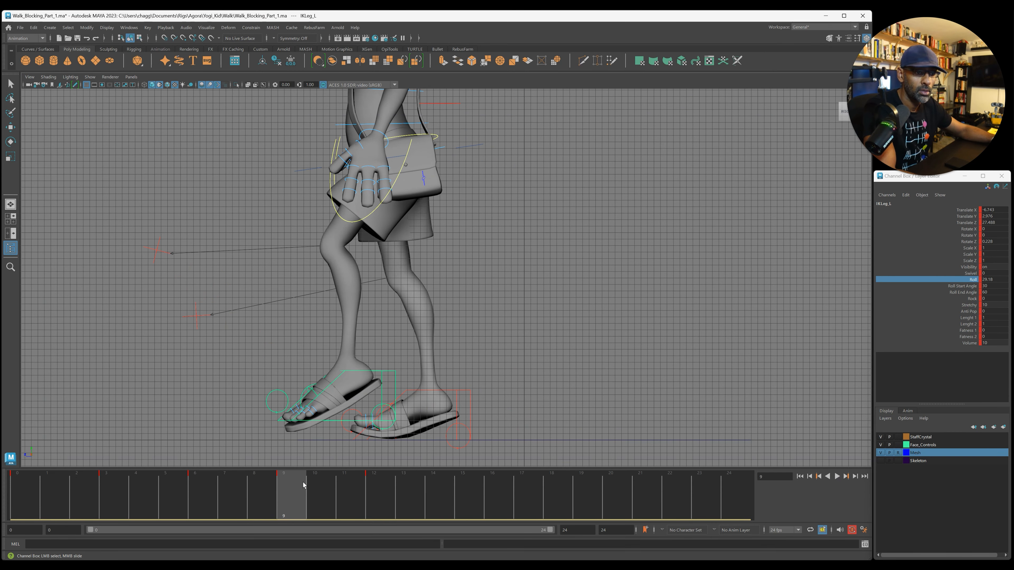
pyautogui.moveTo(462, 412); pyautogui.dragTo(486, 418, button='middle')
pyautogui.scroll(2, 306, 402)
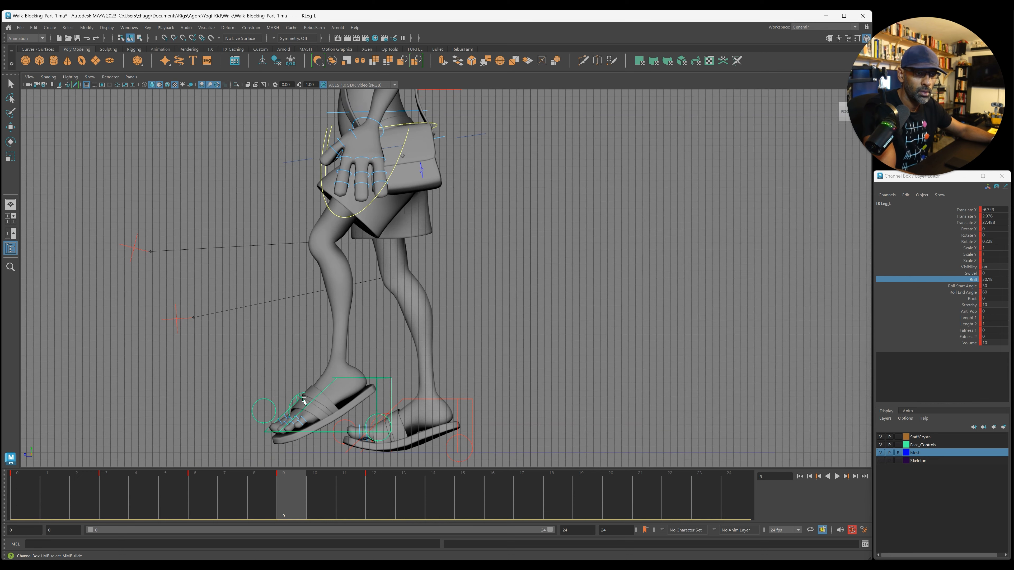
# Step: Rotate the left toe control slightly at frame 9 and key it
pyautogui.click(304, 402)
pyautogui.press('e')
pyautogui.scroll(-1, 264, 400)
pyautogui.moveTo(253, 384); pyautogui.dragTo(250, 395)
pyautogui.press('s')
# Step: Bend the right toes upward at frame 0, rotating IKToes_R to about Rotate Z 18.244, and key them
pyautogui.hotkey('alt', 'v')
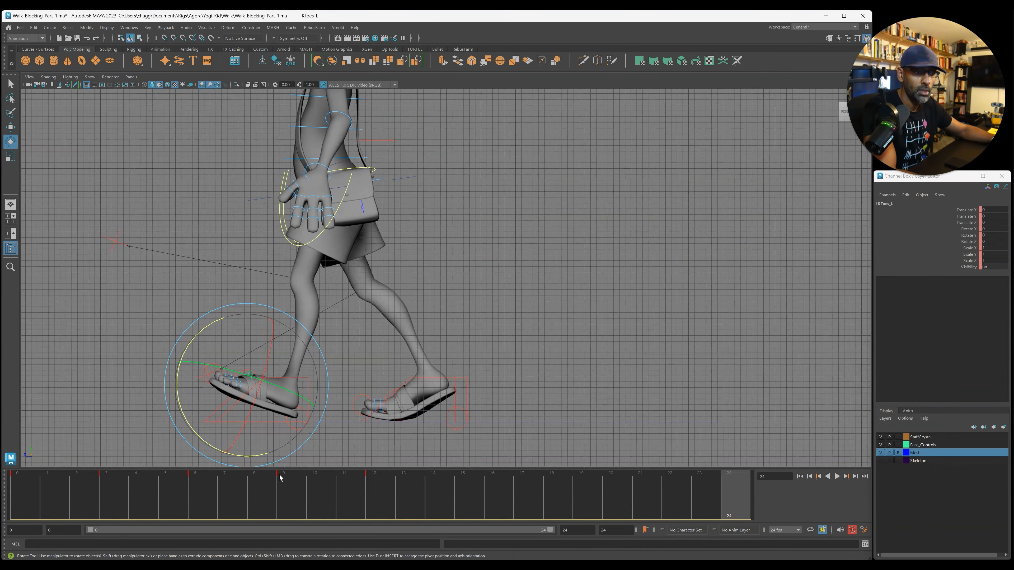
pyautogui.click(378, 498)
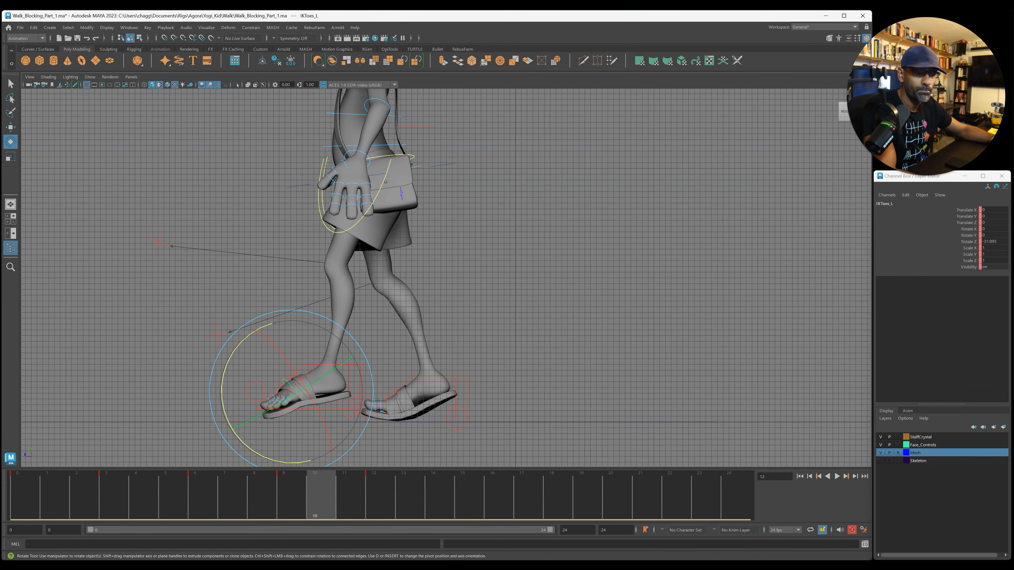
pyautogui.hotkey('alt', 'shift', 'v')
pyautogui.click(407, 376)
pyautogui.moveTo(452, 340); pyautogui.dragTo(472, 360)
pyautogui.press('s')
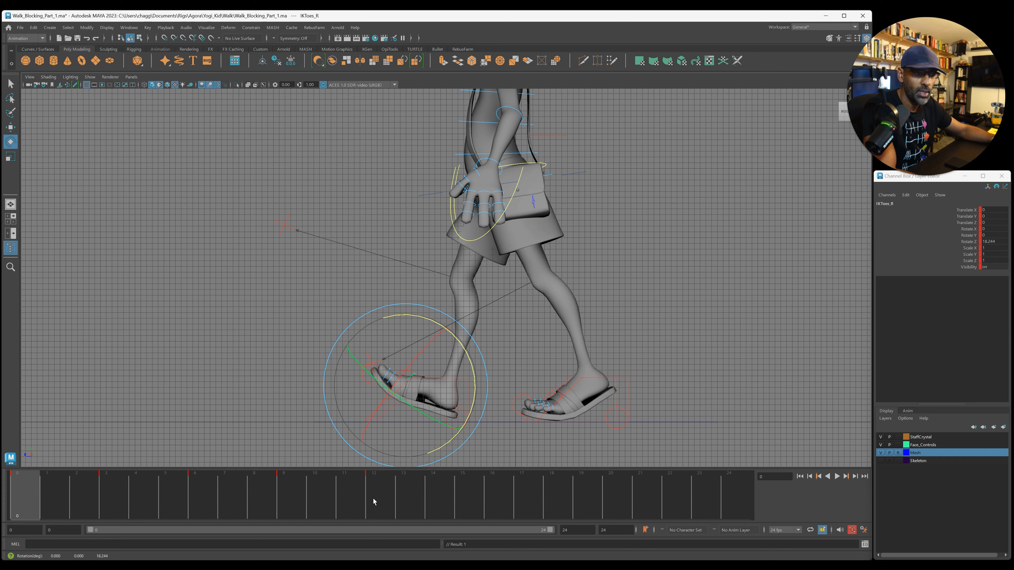
# Step: Bend the left toes upward at frame 12 to about Rotate Z 14.632, key them and play back the motion
pyautogui.moveTo(57, 502); pyautogui.dragTo(376, 494)
pyautogui.click(249, 375)
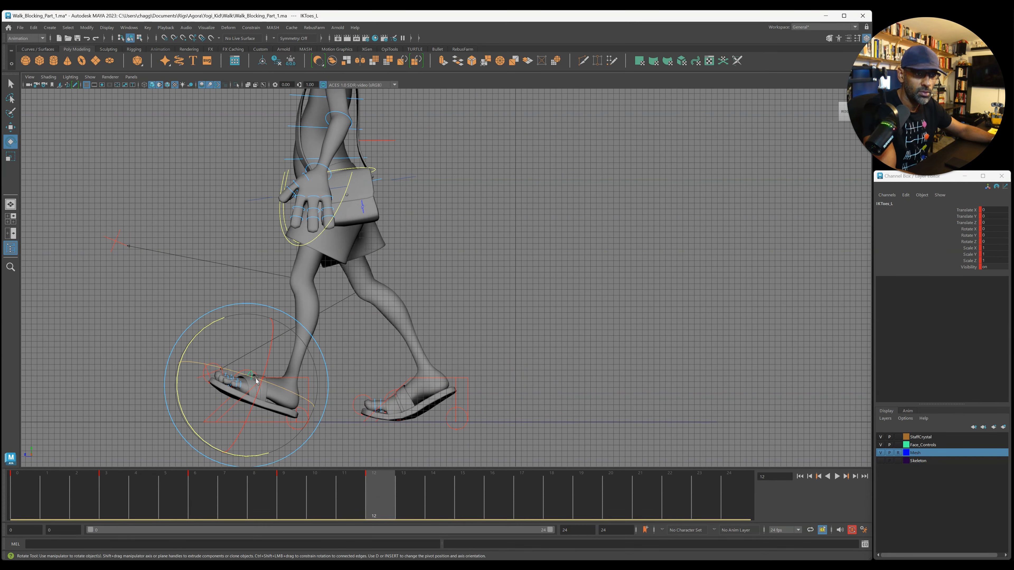
pyautogui.moveTo(182, 354); pyautogui.dragTo(182, 353)
pyautogui.moveTo(186, 346); pyautogui.dragTo(196, 339)
pyautogui.press('s')
pyautogui.hotkey('alt', 'v')
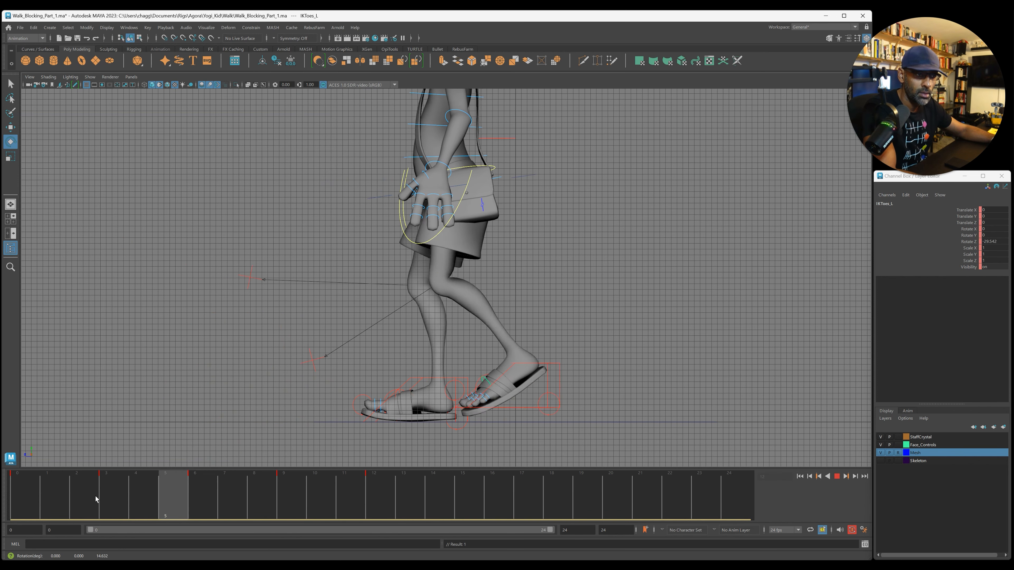
pyautogui.hotkey('alt', 'v')
# Step: Select all rig controls and go from the frame 12 contact pose to frame 15
pyautogui.keyDown('alt'); pyautogui.moveTo(454, 352); pyautogui.dragTo(263, 330, button='right'); pyautogui.keyUp('alt')
pyautogui.keyDown('alt'); pyautogui.moveTo(263, 330); pyautogui.dragTo(279, 395, button='middle'); pyautogui.keyUp('alt')
pyautogui.keyDown('alt'); pyautogui.moveTo(278, 395); pyautogui.dragTo(229, 399, button='right'); pyautogui.keyUp('alt')
pyautogui.moveTo(258, 119); pyautogui.dragTo(552, 415)
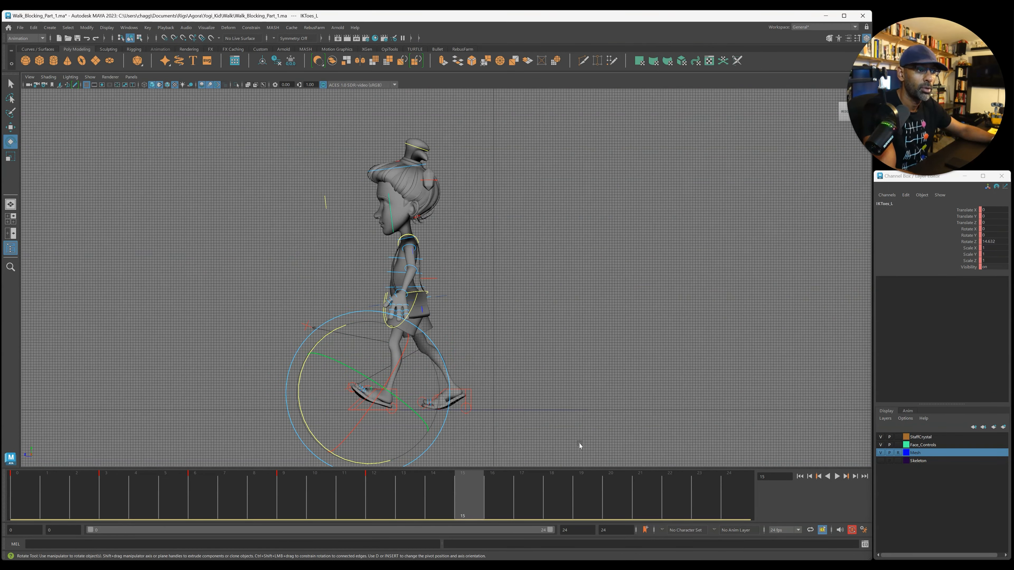
pyautogui.click(379, 504)
pyautogui.press('w')
pyautogui.moveTo(307, 498); pyautogui.dragTo(469, 500)
pyautogui.scroll(2, 513, 389)
pyautogui.keyDown('alt'); pyautogui.moveTo(513, 389); pyautogui.dragTo(521, 359, button='middle'); pyautogui.keyUp('alt')
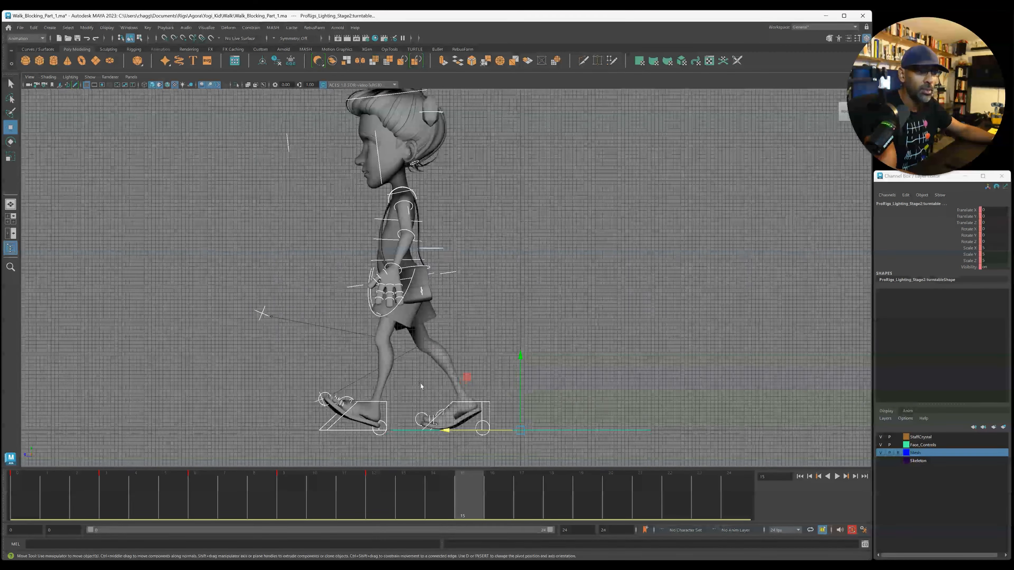
# Step: Flatten the left foot at frame 15 by setting its Roll to 0
pyautogui.click(384, 405)
pyautogui.doubleClick(999, 279)
pyautogui.press('Return')
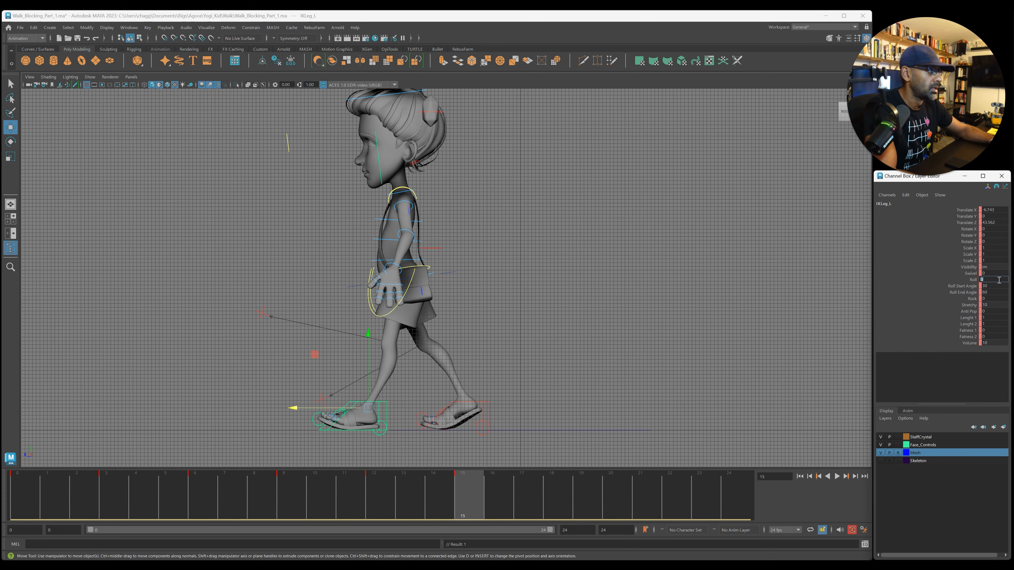
pyautogui.click(268, 423)
# Step: Flatten the left toes at frame 15 by setting the IKToes_L control's Rotate Z to 0
pyautogui.scroll(8, 400, 415)
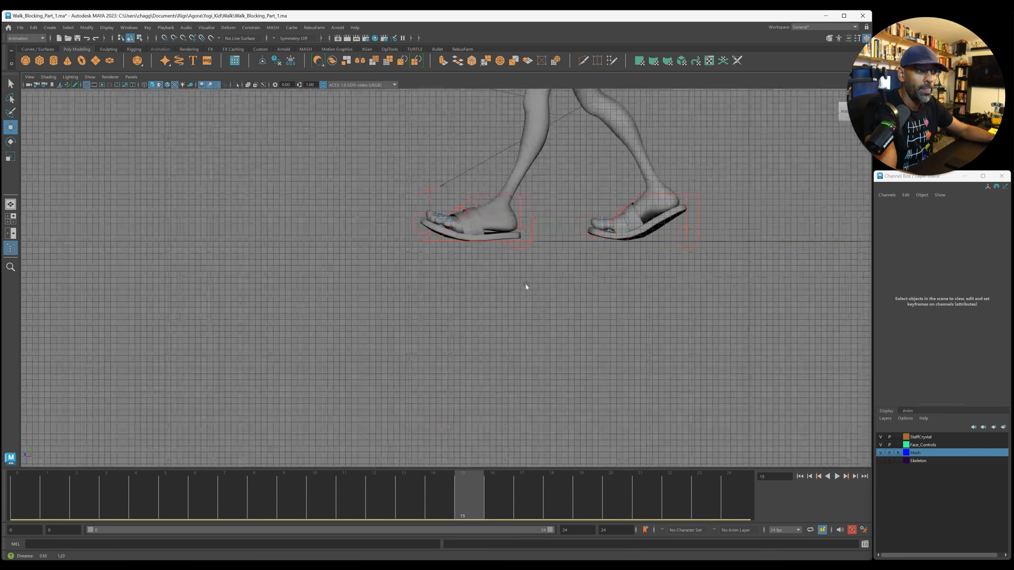
pyautogui.click(457, 272)
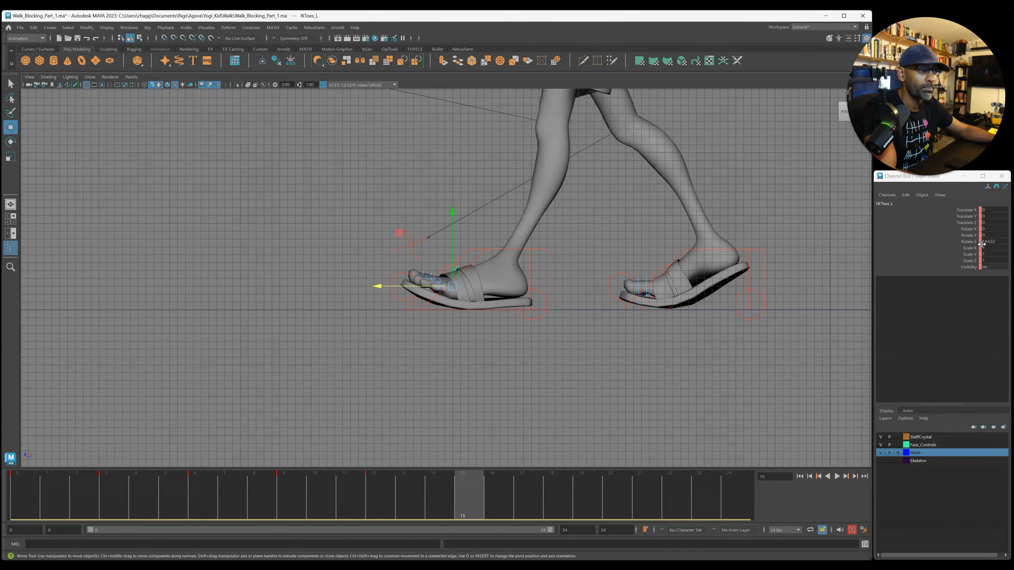
pyautogui.scroll(2, 464, 318)
pyautogui.keyDown('alt'); pyautogui.moveTo(520, 328); pyautogui.dragTo(522, 330); pyautogui.keyUp('alt')
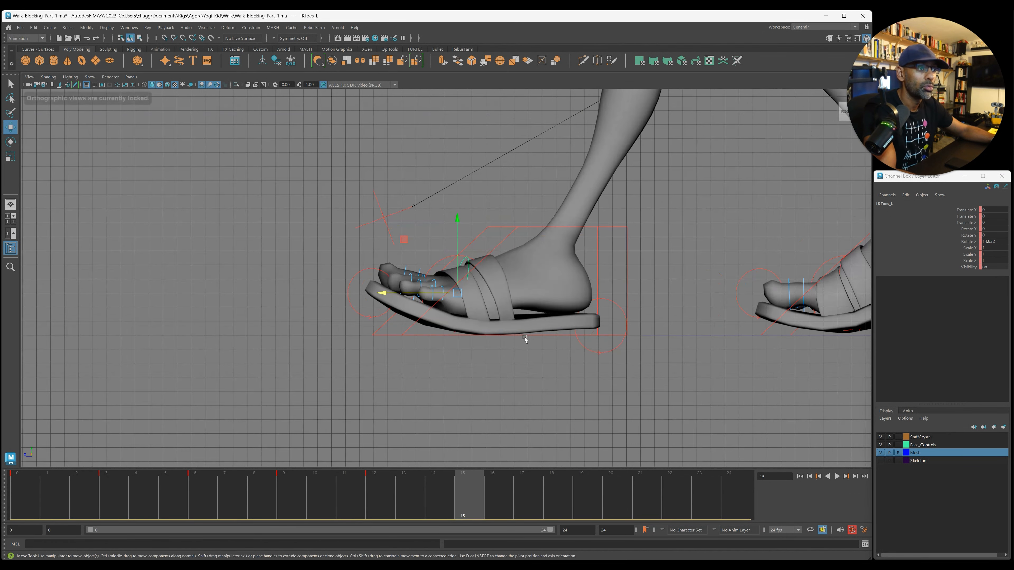
pyautogui.click(458, 284)
pyautogui.click(468, 265)
pyautogui.click(989, 242)
pyautogui.write('0')
pyautogui.press('Return')
pyautogui.scroll(-4, 355, 410)
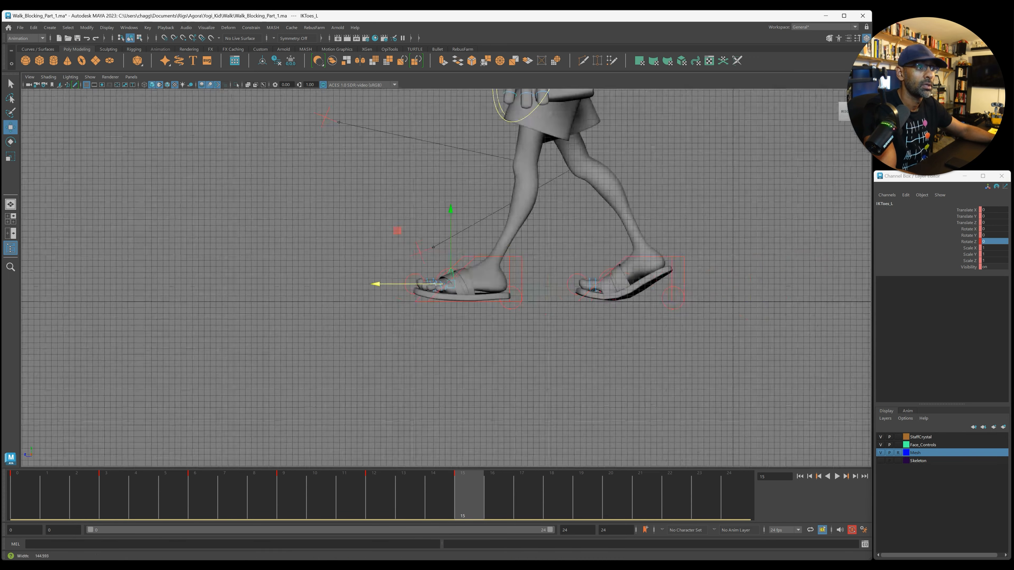
# Step: Move the RootX_M control forward over the left foot and lower it to about Translate Y -1.695 for the frame 15 down pose
pyautogui.scroll(-3, 461, 276)
pyautogui.keyDown('alt'); pyautogui.moveTo(670, 118); pyautogui.dragTo(579, 211, button='middle'); pyautogui.keyUp('alt')
pyautogui.click(452, 232)
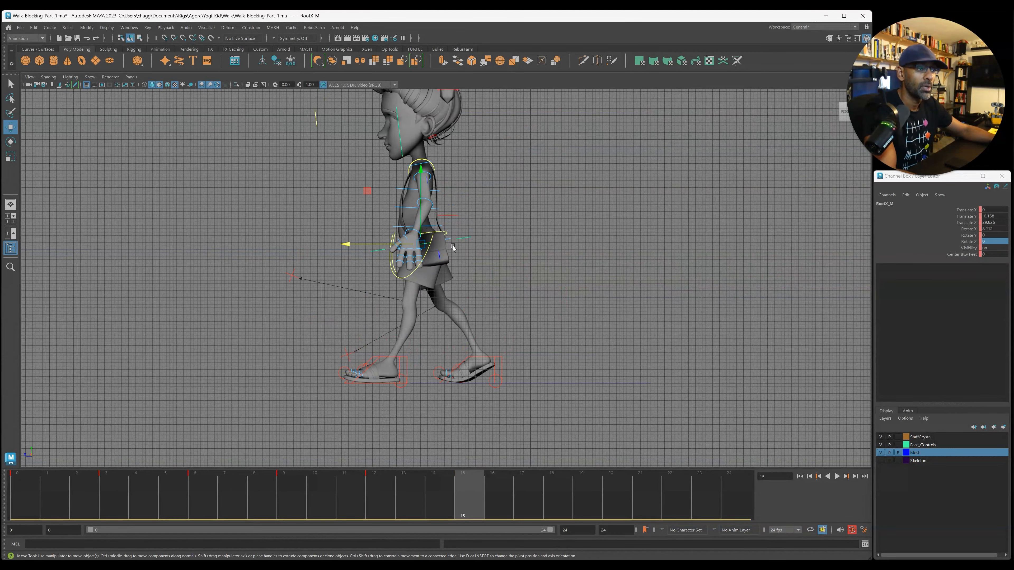
pyautogui.moveTo(374, 245); pyautogui.dragTo(356, 245)
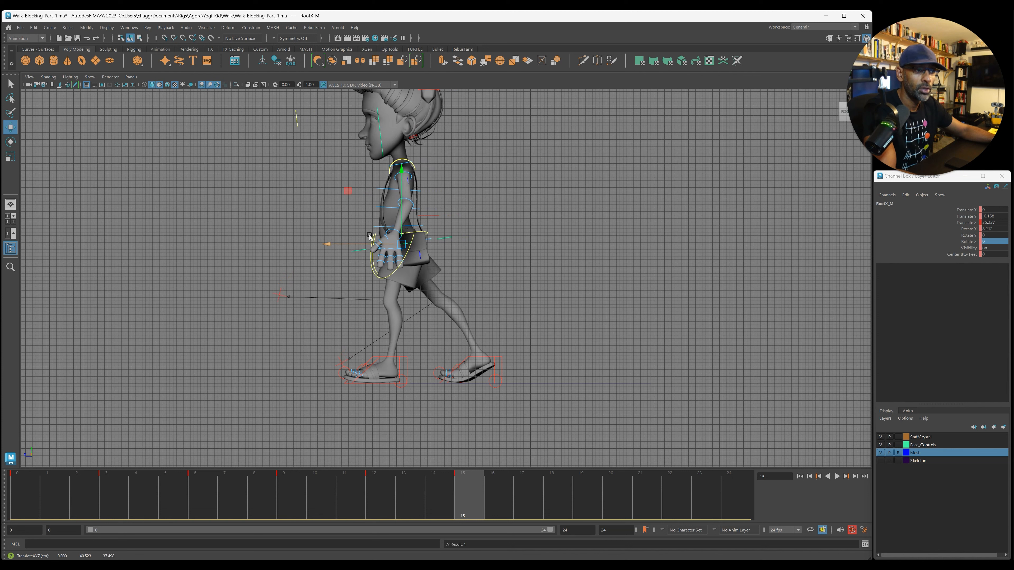
pyautogui.moveTo(399, 205); pyautogui.dragTo(400, 211)
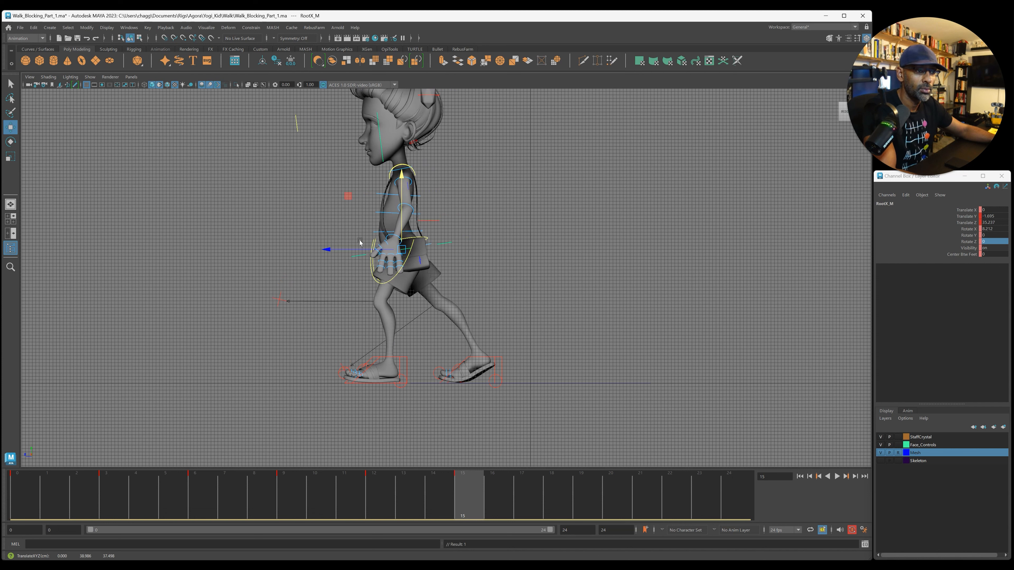
pyautogui.moveTo(359, 251); pyautogui.dragTo(357, 251)
# Step: Increase the right foot's Roll to about 33.27 at frame 15 and move the foot up and forward to about Translate Z 18.954
pyautogui.click(504, 359)
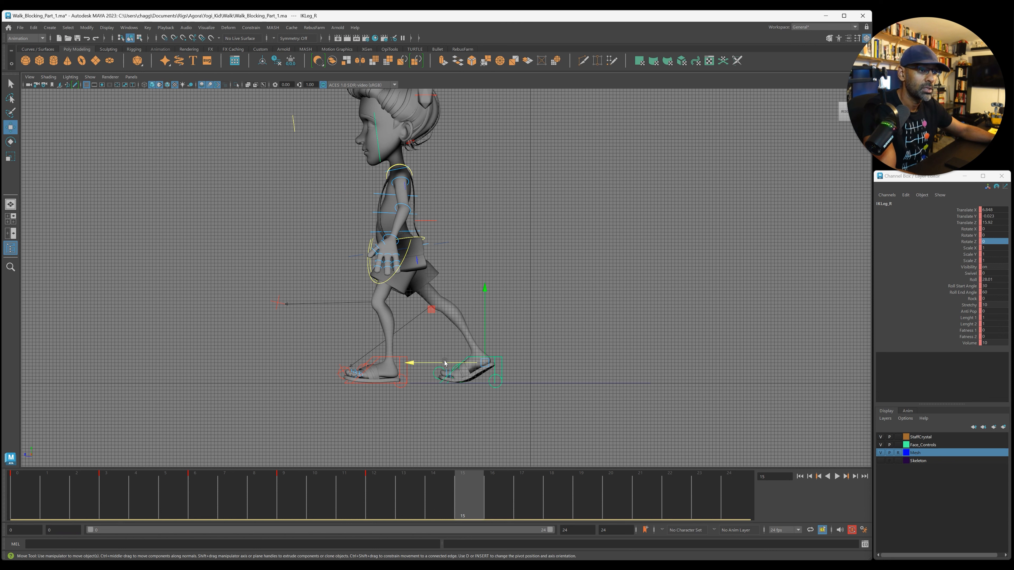
pyautogui.click(973, 298)
pyautogui.click(974, 280)
pyautogui.moveTo(439, 366); pyautogui.dragTo(475, 329, button='middle')
pyautogui.scroll(5, 684, 378)
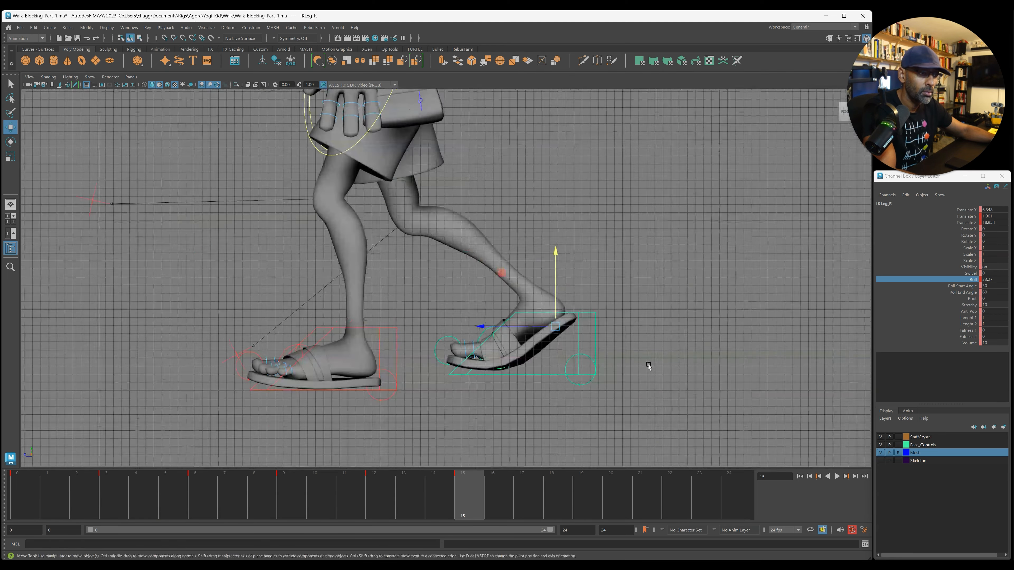
# Step: Bend the right toes down at frame 15 by rotating IKToes_R to about Rotate Z -27.061
pyautogui.click(498, 353)
pyautogui.click(492, 337)
pyautogui.press('e')
pyautogui.moveTo(538, 288)
pyautogui.mouseDown()
pyautogui.moveTo(548, 303)
pyautogui.moveTo(536, 288)
pyautogui.mouseUp()
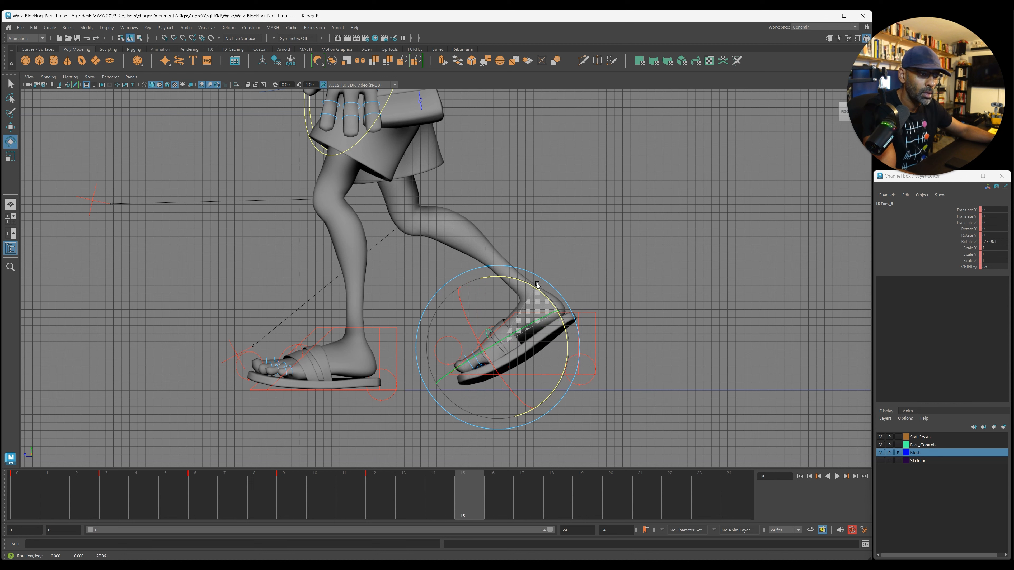
# Step: Lower the right foot at frame 15 to about Translate Y 1.215 and play back the motion
pyautogui.press('w')
pyautogui.click(594, 315)
pyautogui.moveTo(553, 294); pyautogui.dragTo(554, 319)
pyautogui.scroll(-5, 616, 347)
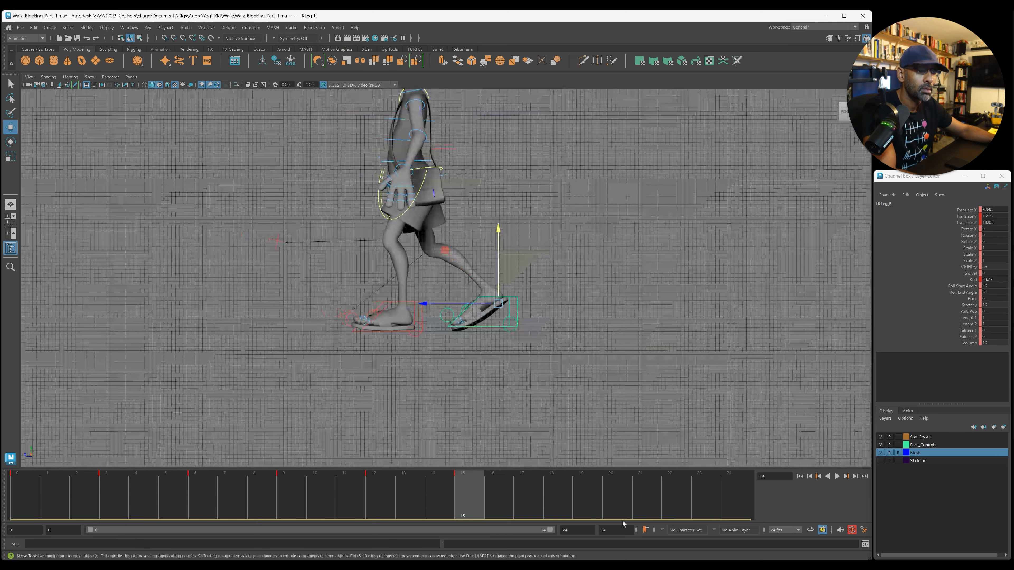
pyautogui.hotkey('alt', 'v')
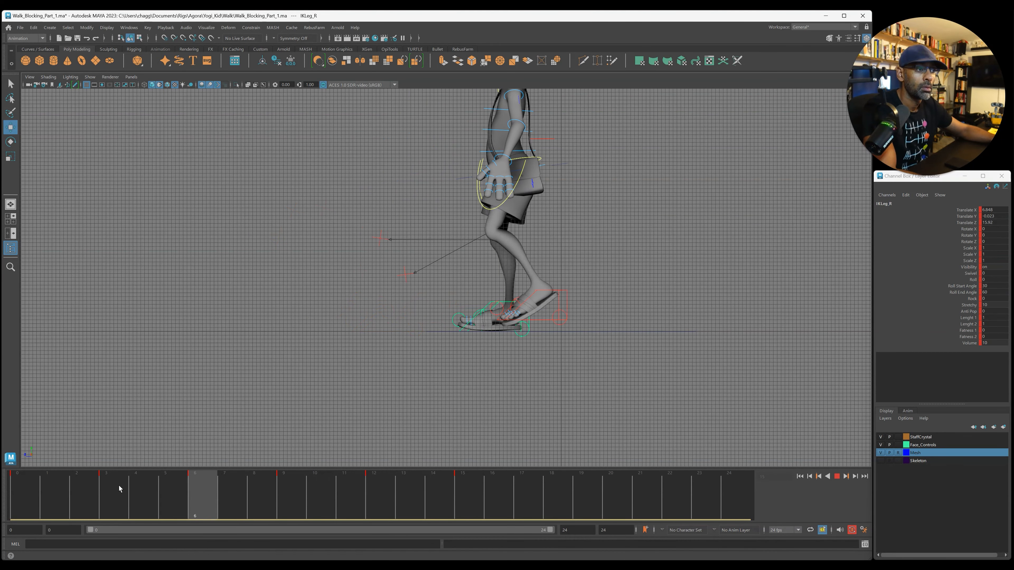
pyautogui.click(451, 499)
pyautogui.scroll(3, 436, 398)
pyautogui.scroll(-2, 436, 399)
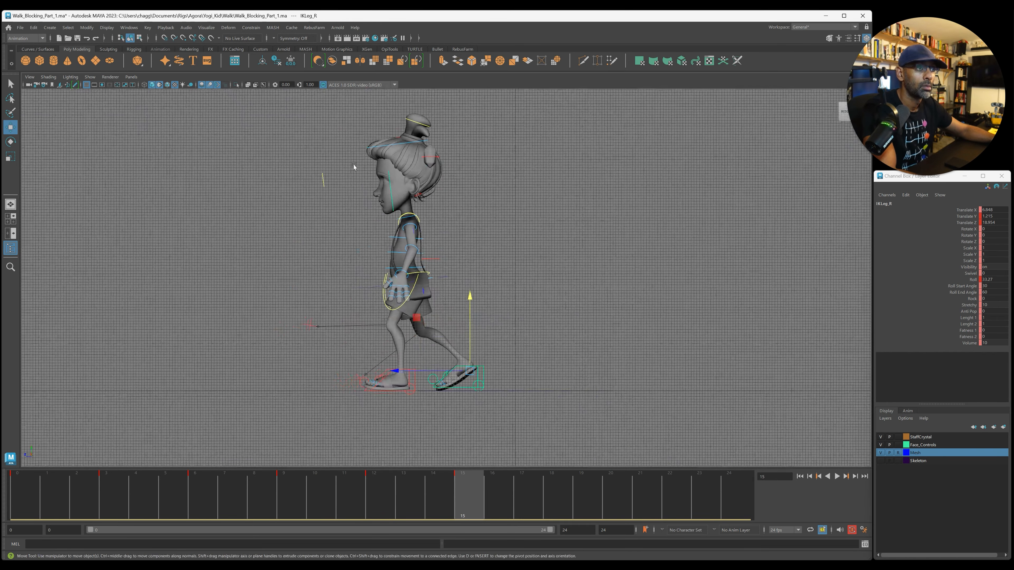
# Step: Select all rig controls, play back the blocked poses, and carry the frame 15 pose on to frame 18
pyautogui.click(586, 414)
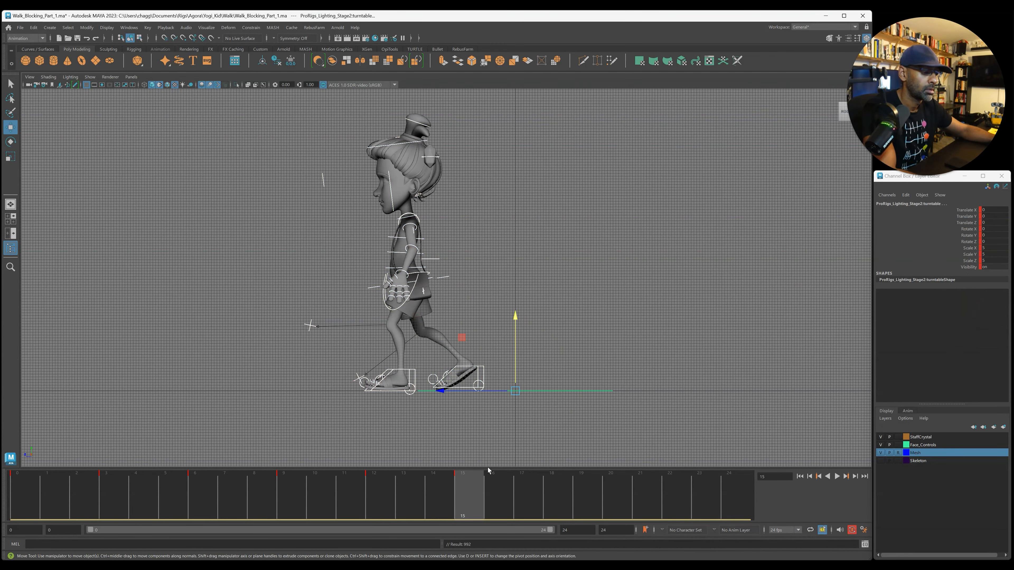
pyautogui.click(391, 495)
pyautogui.click(460, 494)
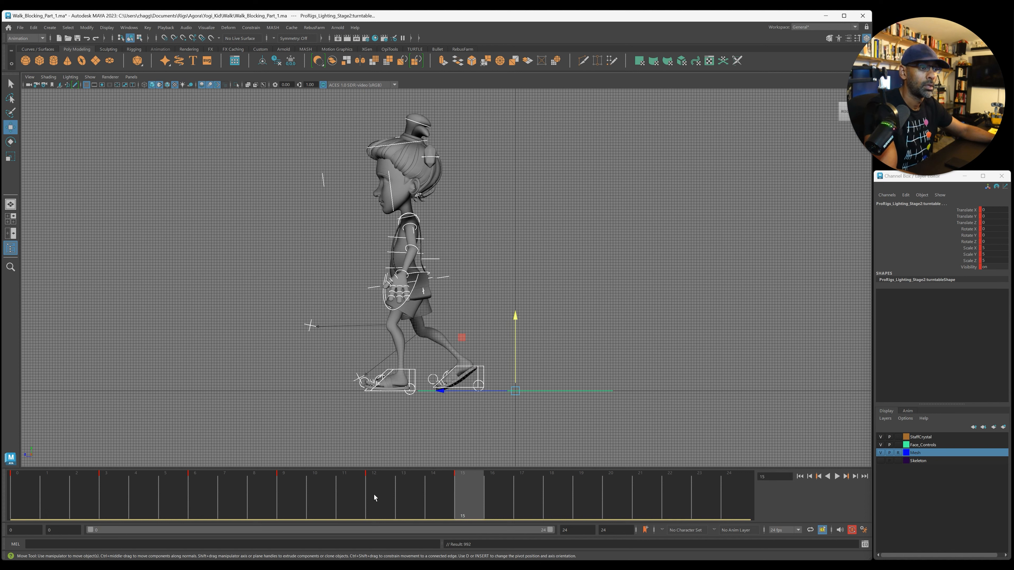
pyautogui.click(125, 492)
pyautogui.hotkey('alt', 'v')
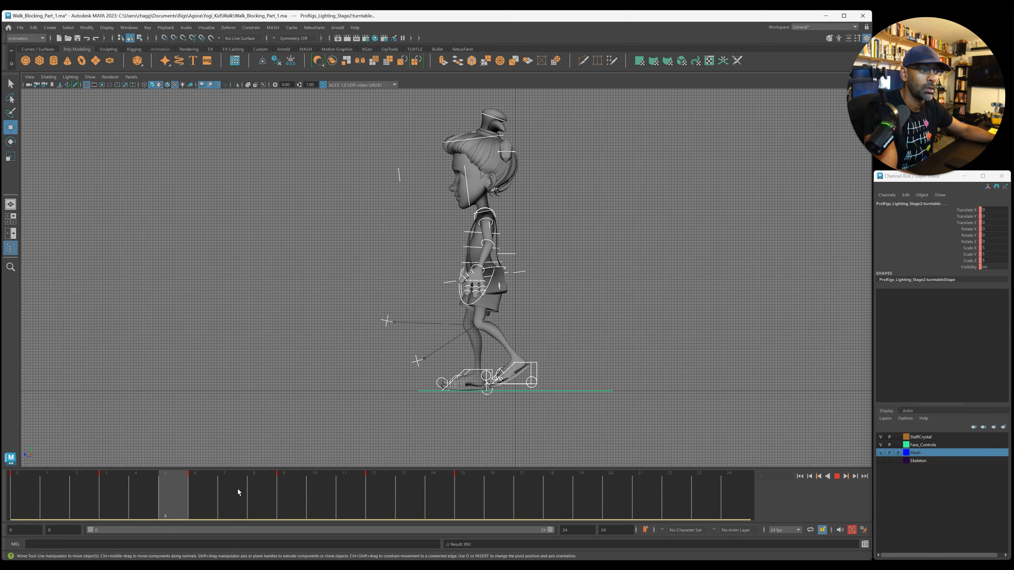
pyautogui.moveTo(419, 488); pyautogui.dragTo(551, 502)
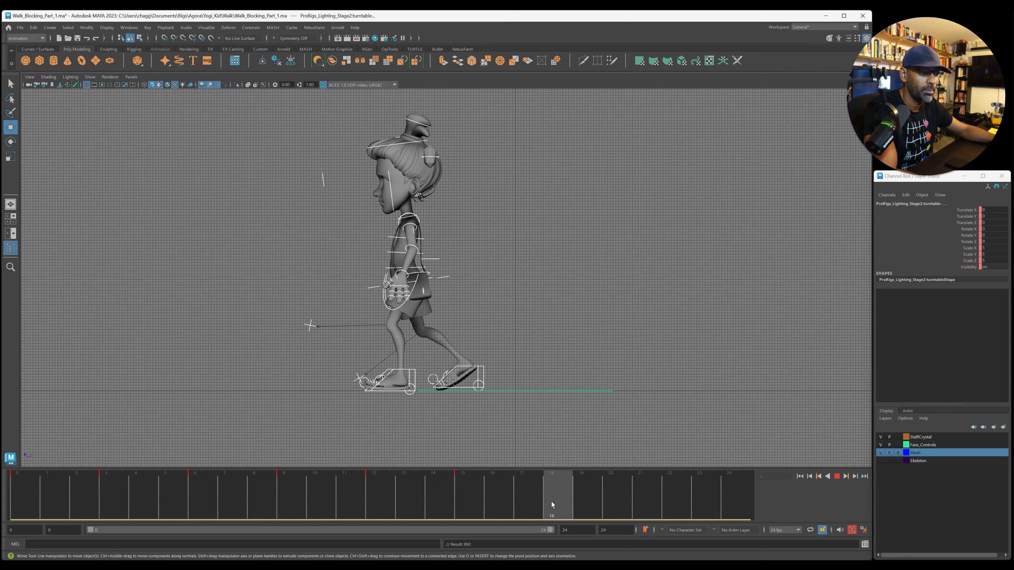
# Step: Raise the RootX_M control and move it forward over the left foot for the frame 18 passing pose
pyautogui.click(448, 272)
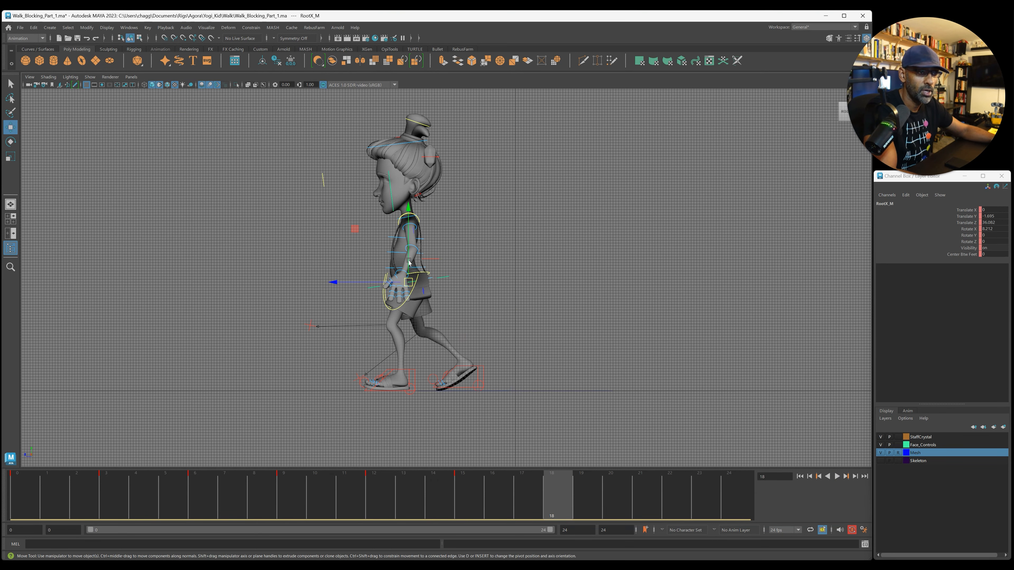
pyautogui.moveTo(407, 260); pyautogui.dragTo(350, 278)
pyautogui.moveTo(391, 251); pyautogui.dragTo(394, 252)
# Step: Bring the right foot forward and up at frame 18 to about Translate Y 2.824 and Translate Z 34.479, checking the motion in playback
pyautogui.click(484, 365)
pyautogui.moveTo(457, 373); pyautogui.dragTo(408, 368)
pyautogui.hotkey('alt', 'v')
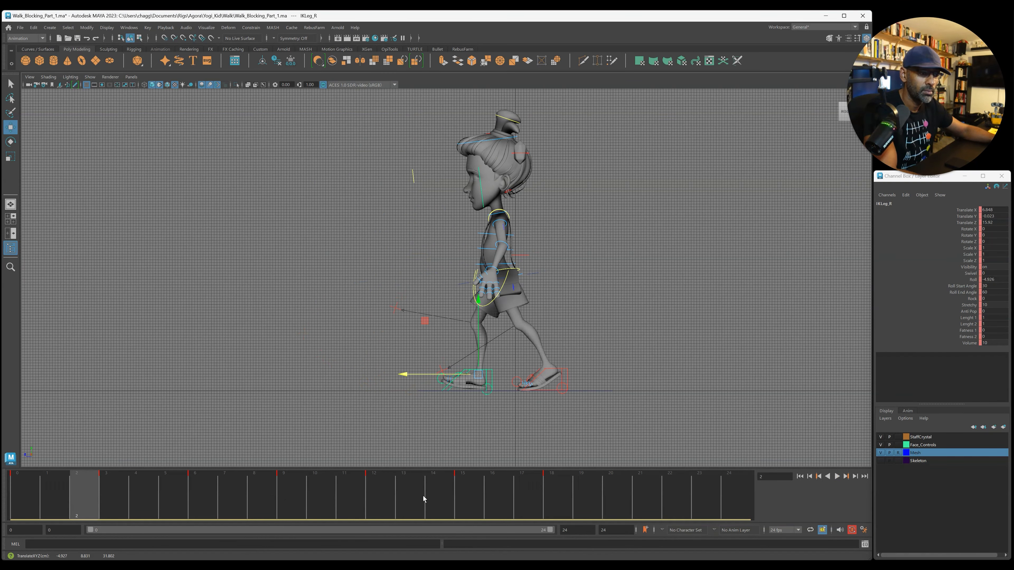
pyautogui.click(557, 488)
# Step: Examine the frame 18 pose in perspective and side views, and the frame 12 contact pose in perspective
pyautogui.press('space')
pyautogui.press('space')
pyautogui.moveTo(588, 237)
pyautogui.keyDown('alt'); pyautogui.mouseDown()
pyautogui.moveTo(598, 238)
pyautogui.moveTo(582, 239)
pyautogui.mouseUp(); pyautogui.keyUp('alt')
pyautogui.press('space')
pyautogui.press('space')
pyautogui.keyDown('alt'); pyautogui.moveTo(254, 355); pyautogui.dragTo(474, 365, button='right'); pyautogui.keyUp('alt')
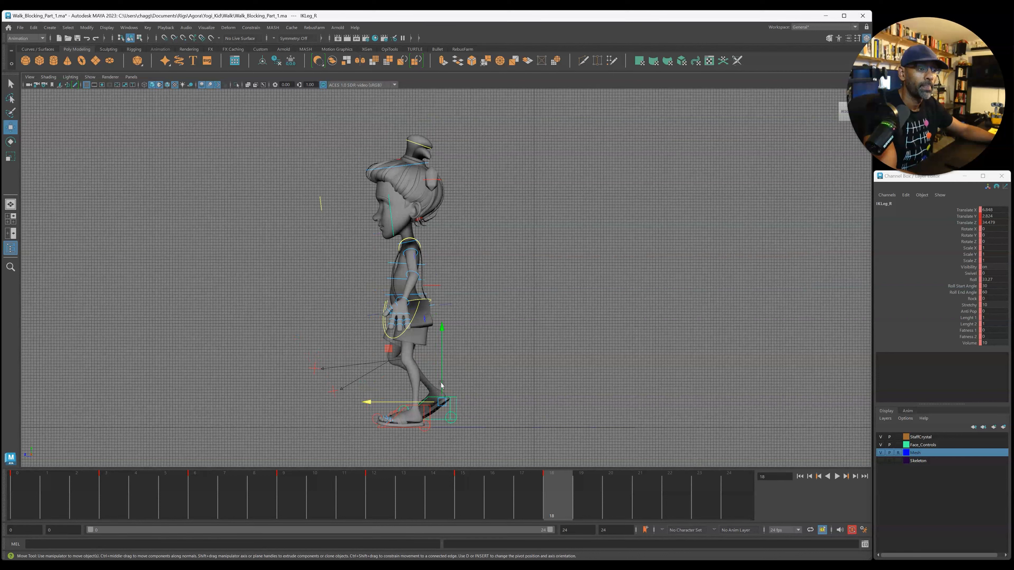
pyautogui.moveTo(303, 496); pyautogui.dragTo(369, 500)
pyautogui.press('space')
pyautogui.press('space')
pyautogui.keyDown('alt'); pyautogui.moveTo(449, 262); pyautogui.dragTo(545, 294, button='right'); pyautogui.keyUp('alt')
pyautogui.keyDown('alt'); pyautogui.moveTo(429, 287); pyautogui.dragTo(438, 308); pyautogui.keyUp('alt')
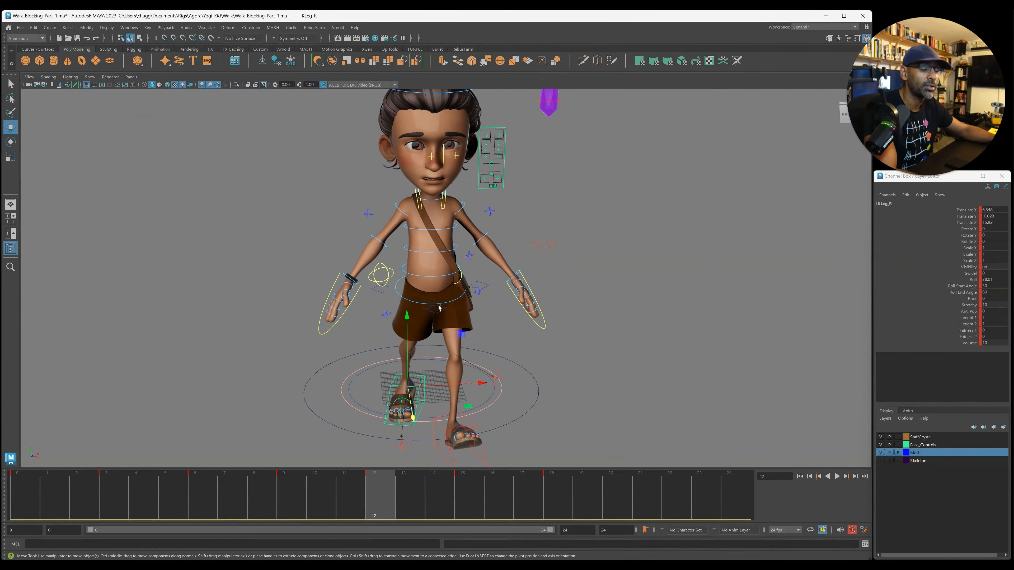
# Step: Reverse the hip rotation at frame 12 by setting HipSwinger_M's Rotate X to about -12.1 and making its Rotate Y negative
pyautogui.click(383, 274)
pyautogui.keyDown('alt'); pyautogui.moveTo(391, 277); pyautogui.dragTo(392, 295, button='right'); pyautogui.keyUp('alt')
pyautogui.press('e')
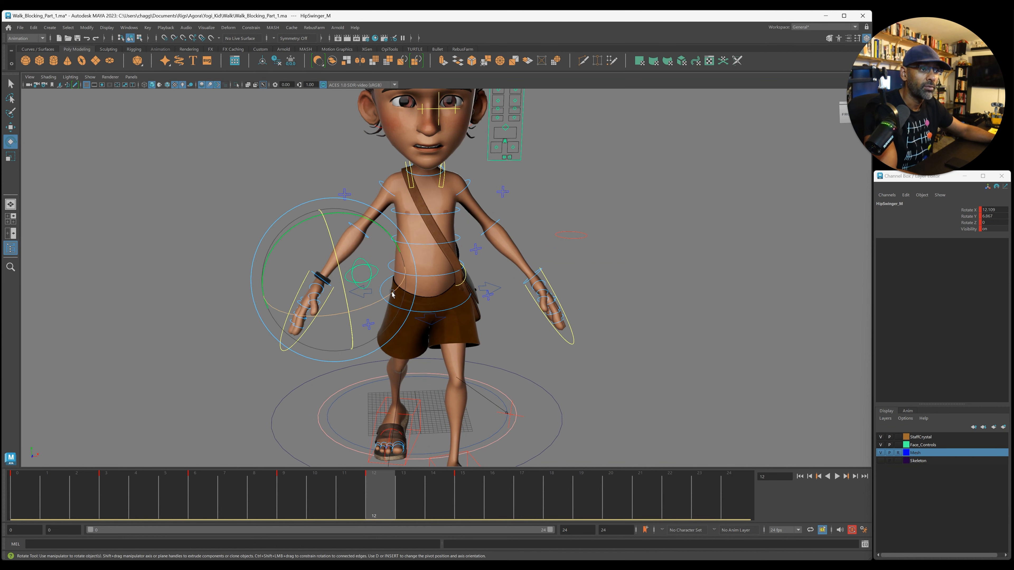
pyautogui.click(966, 216)
pyautogui.keyDown('alt'); pyautogui.moveTo(423, 299); pyautogui.dragTo(429, 283); pyautogui.keyUp('alt')
pyautogui.doubleClick(988, 210)
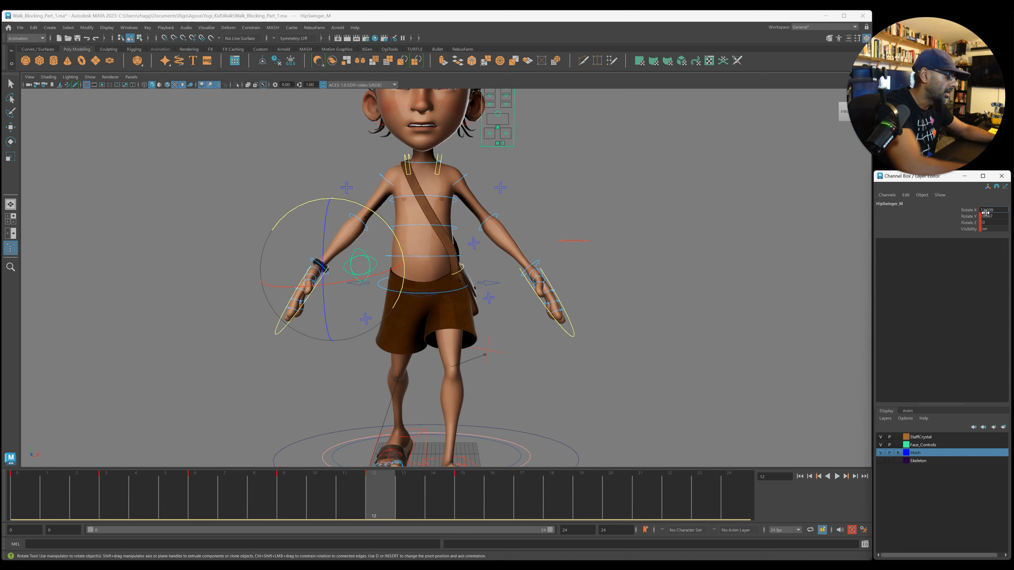
pyautogui.write('-')
pyautogui.press('Return')
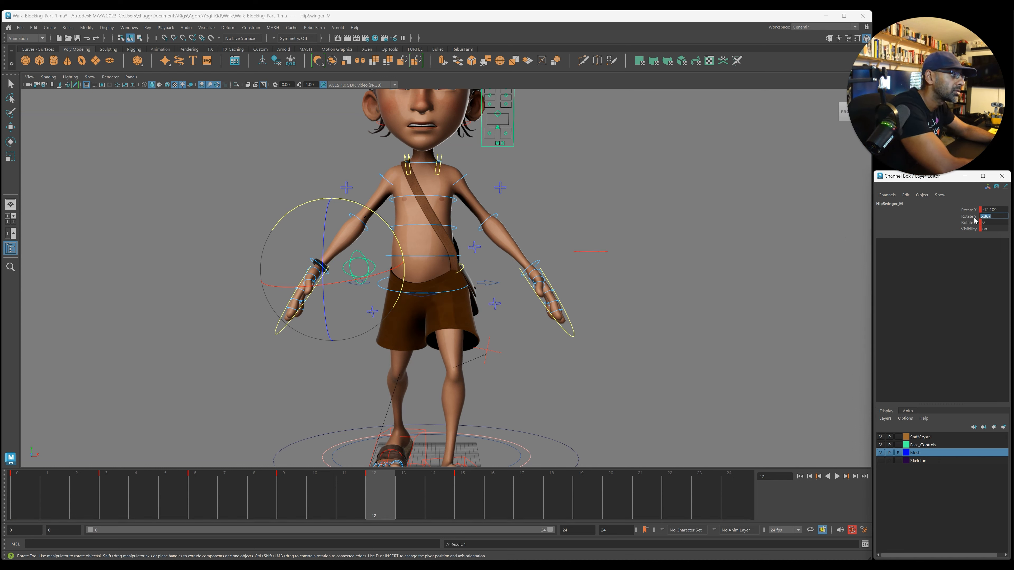
pyautogui.write('-')
pyautogui.press('Return')
# Step: Raise the RootX_M control slightly at frame 12 in the side view
pyautogui.keyDown('alt'); pyautogui.moveTo(534, 330); pyautogui.dragTo(441, 403); pyautogui.keyUp('alt')
pyautogui.click(400, 423)
pyautogui.press('space')
pyautogui.press('space')
pyautogui.scroll(5, 668, 355)
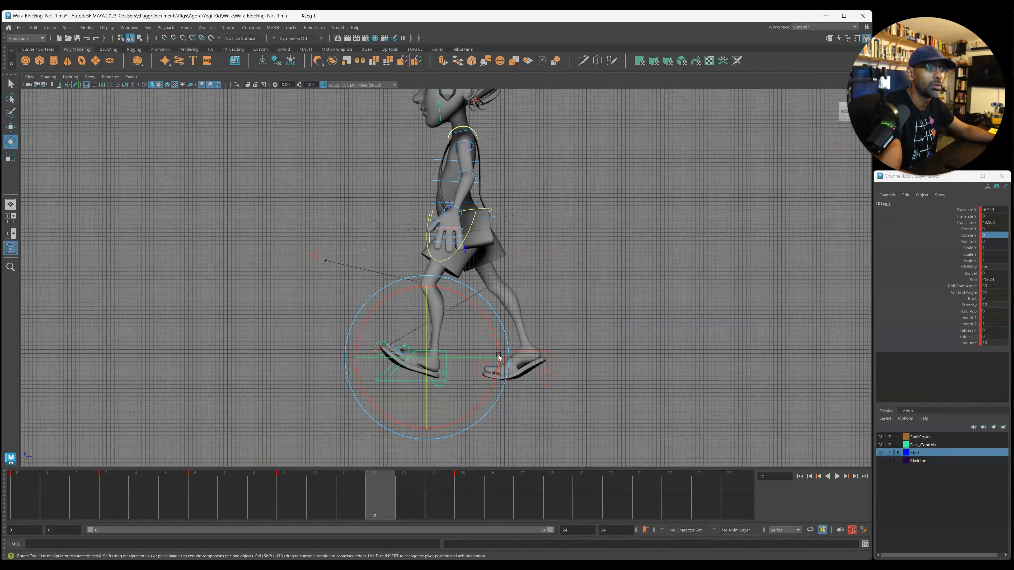
pyautogui.click(496, 216)
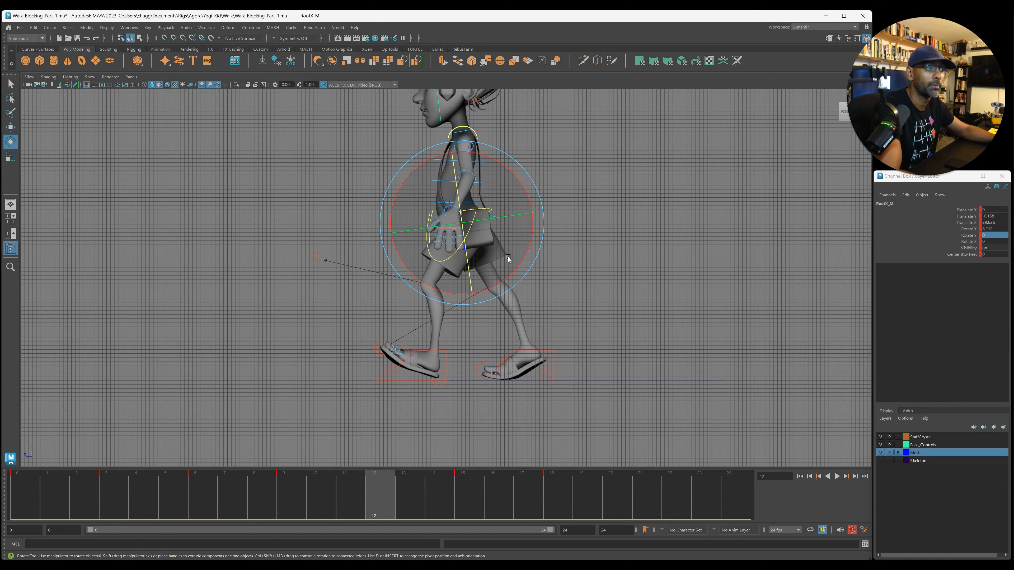
pyautogui.press('w')
pyautogui.moveTo(461, 200); pyautogui.dragTo(461, 196)
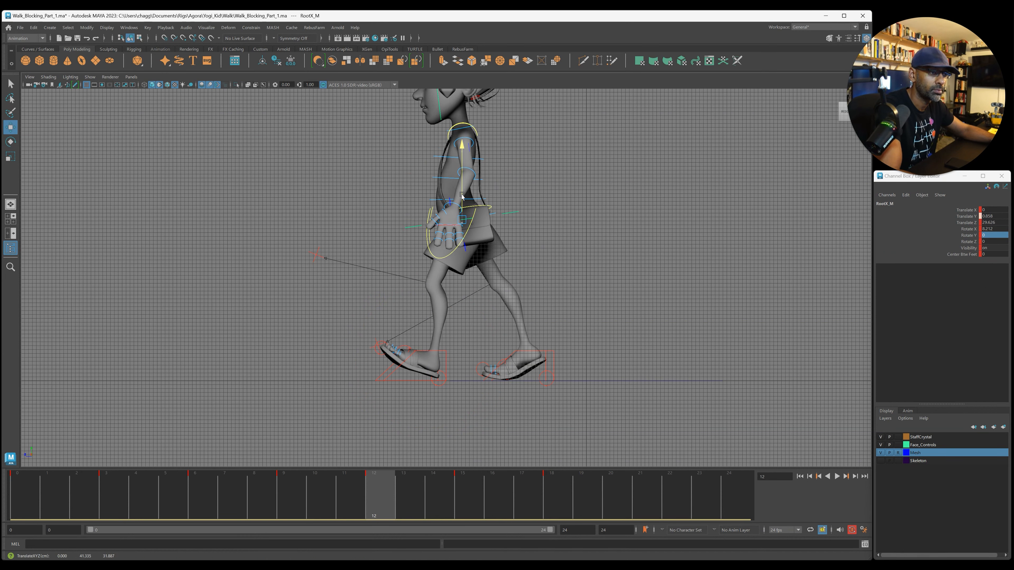
# Step: Move the left foot forward at frame 12 to about Translate Z 46.473 to lengthen the stride
pyautogui.click(446, 354)
pyautogui.moveTo(401, 359); pyautogui.dragTo(389, 357)
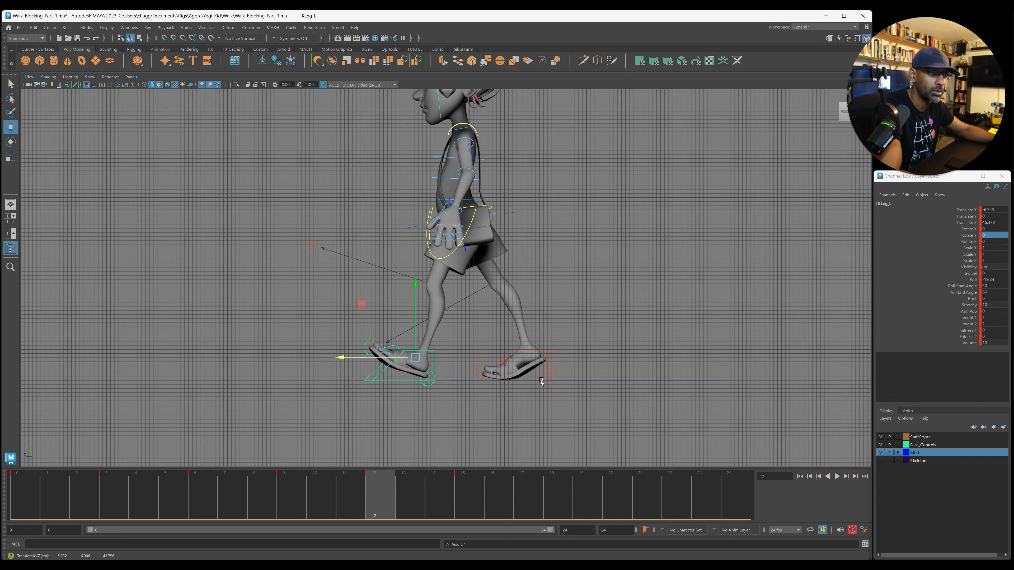
pyautogui.click(804, 315)
# Step: Nudge the RootX_M control's height at frame 12 and fine-tune the right foot's Roll to about 29.34
pyautogui.click(554, 350)
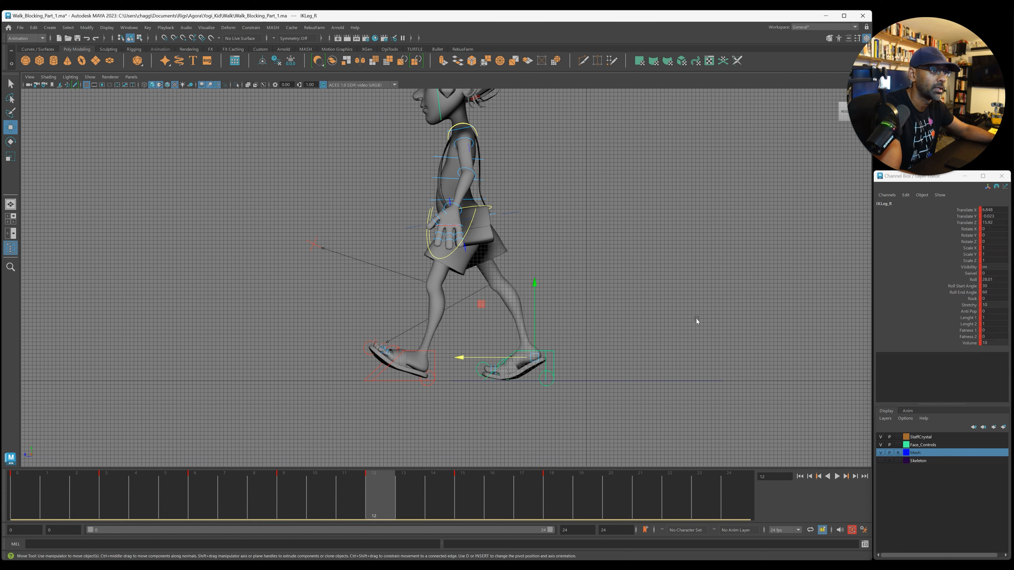
pyautogui.click(970, 279)
pyautogui.moveTo(695, 353); pyautogui.dragTo(715, 353, button='middle')
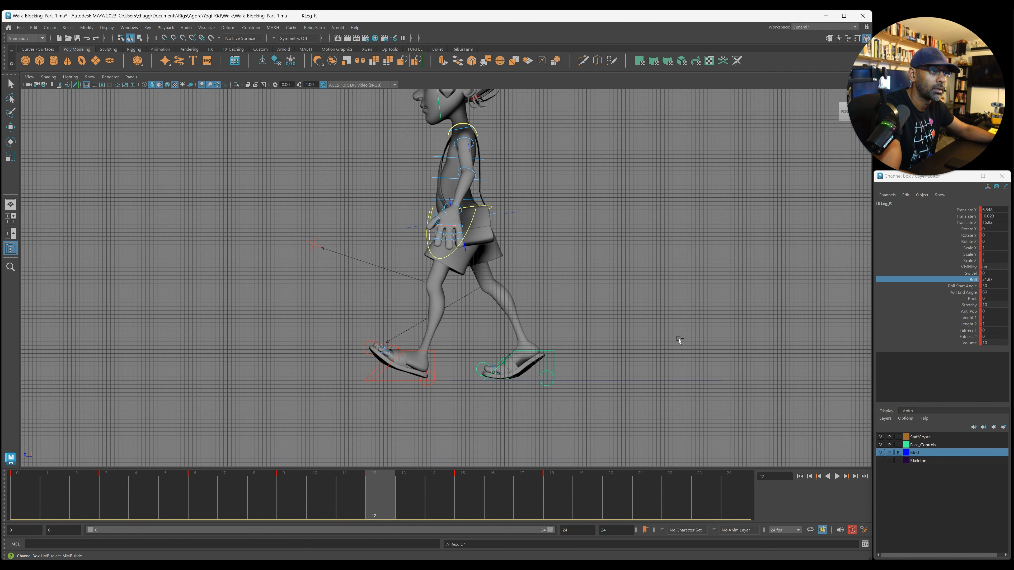
pyautogui.click(458, 209)
pyautogui.press('w')
pyautogui.moveTo(460, 197); pyautogui.dragTo(461, 196)
pyautogui.click(563, 353)
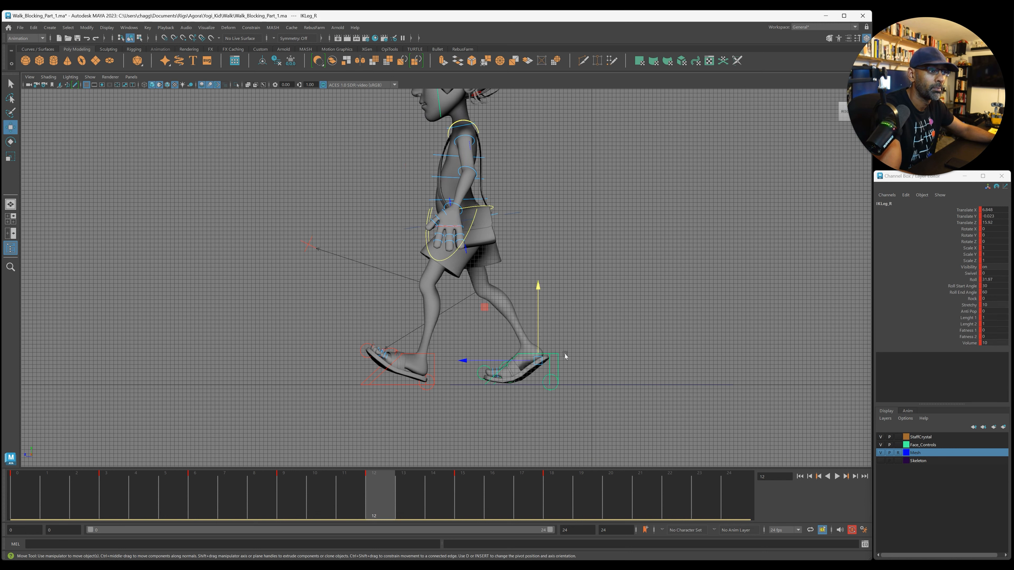
pyautogui.click(976, 280)
pyautogui.moveTo(709, 331); pyautogui.dragTo(639, 343, button='middle')
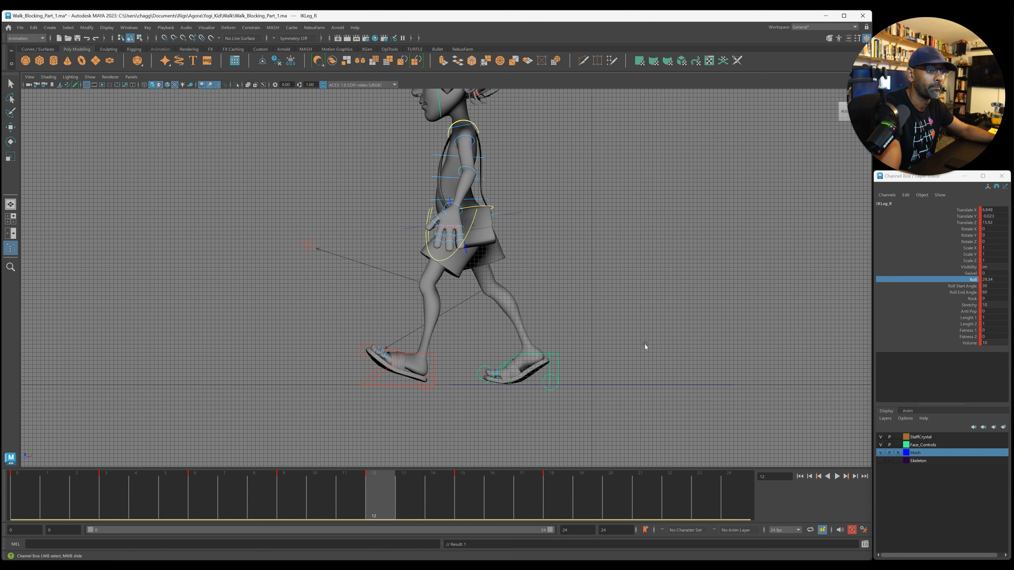
# Step: Plant the left foot flat at frame 15 by setting its Roll and the left toes' Rotate Z to 0
pyautogui.moveTo(394, 489); pyautogui.dragTo(373, 500)
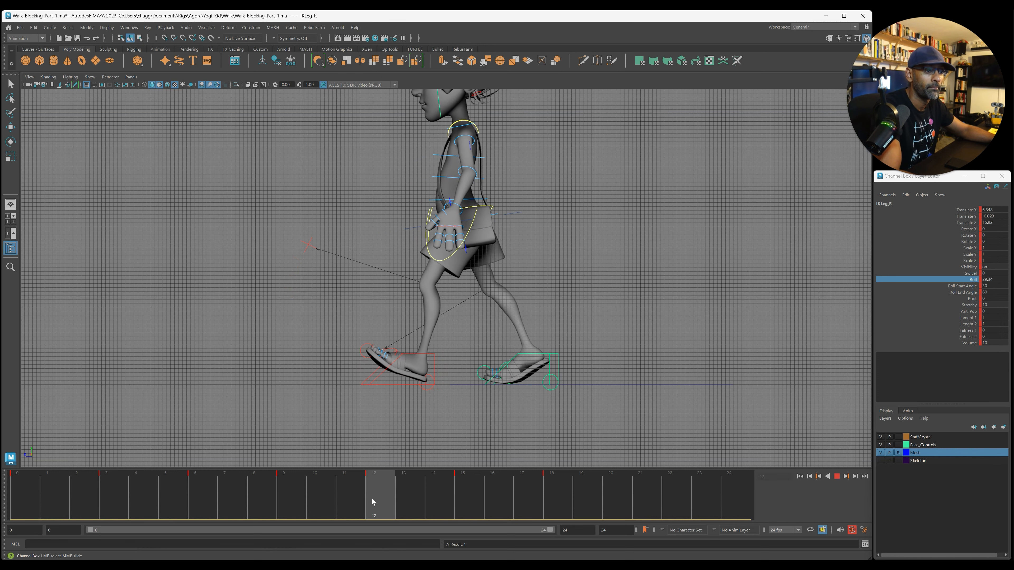
pyautogui.press('w')
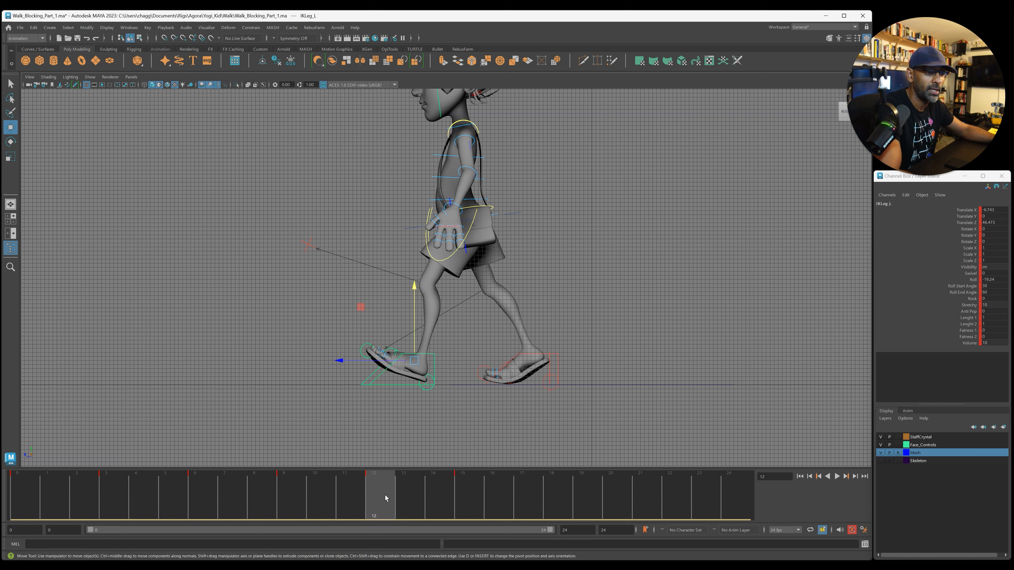
pyautogui.moveTo(379, 496); pyautogui.dragTo(451, 494)
pyautogui.hotkey('alt', 'v')
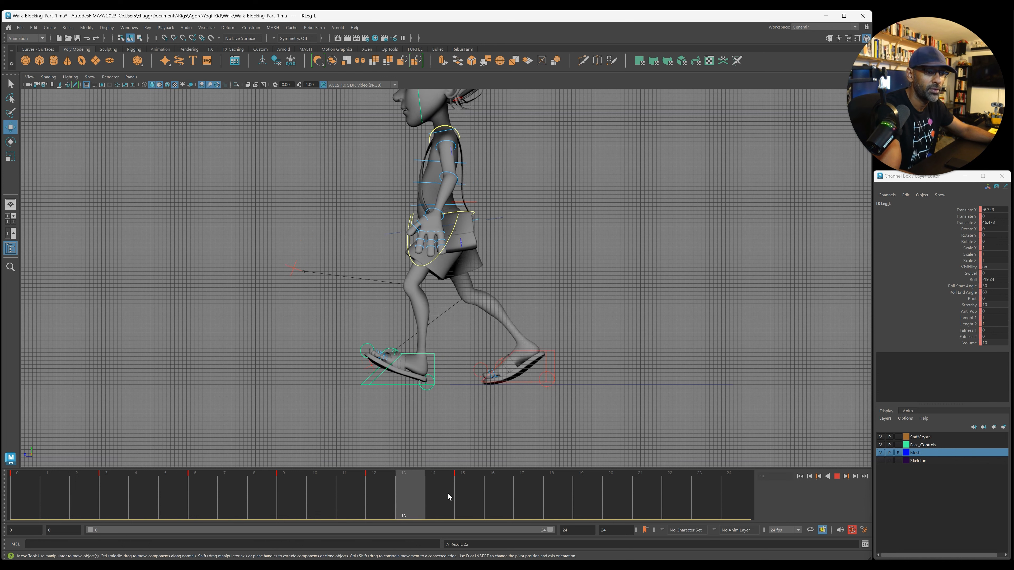
pyautogui.hotkey('alt', 'v')
pyautogui.doubleClick(994, 280)
pyautogui.write('0')
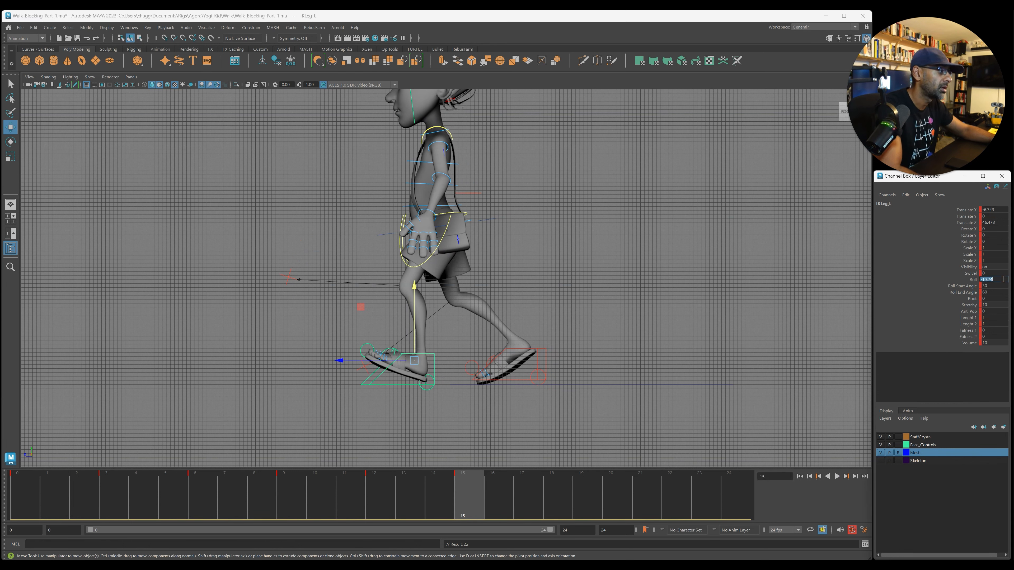
pyautogui.press('Return')
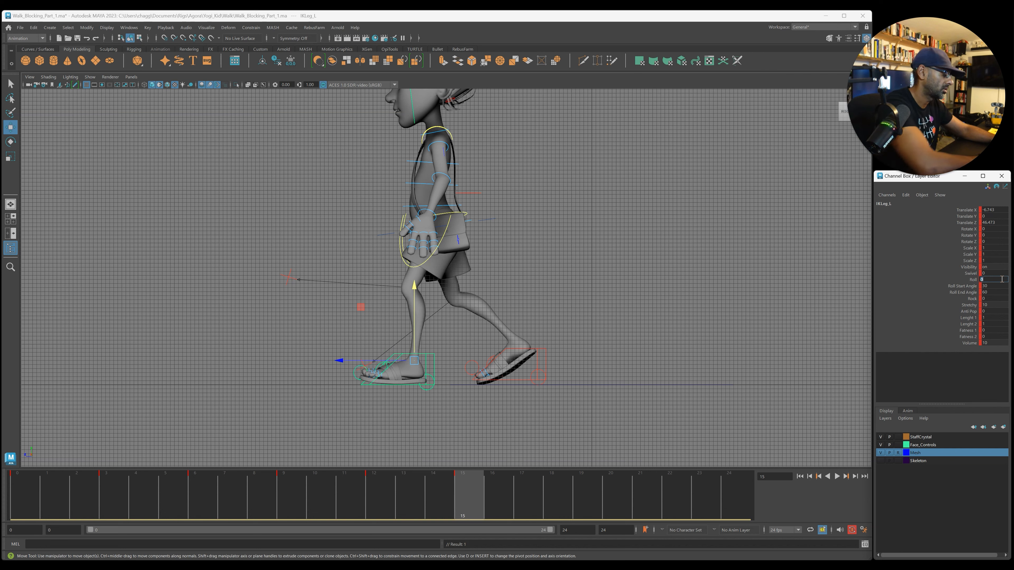
pyautogui.click(384, 367)
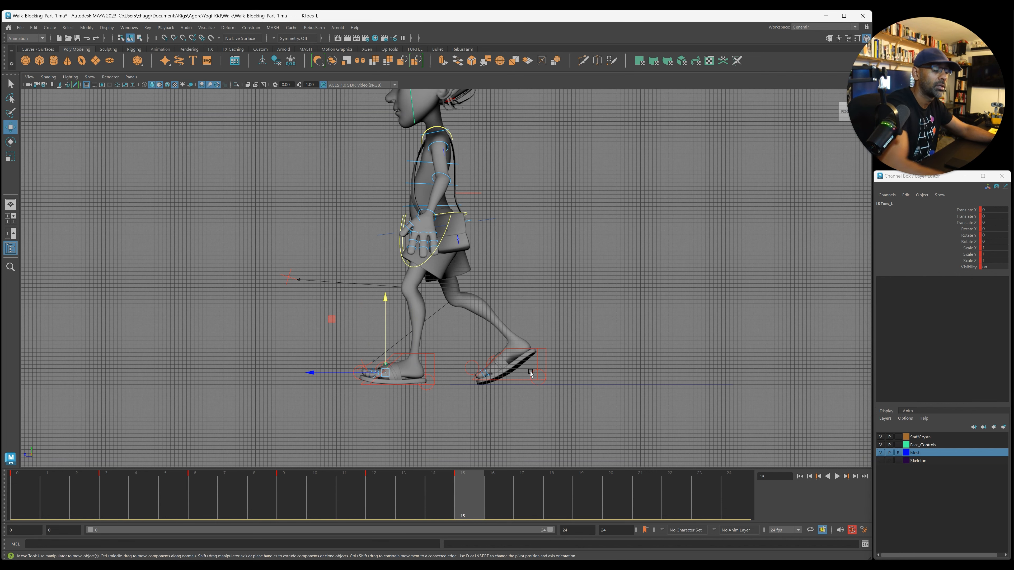
pyautogui.hotkey('alt', 'v')
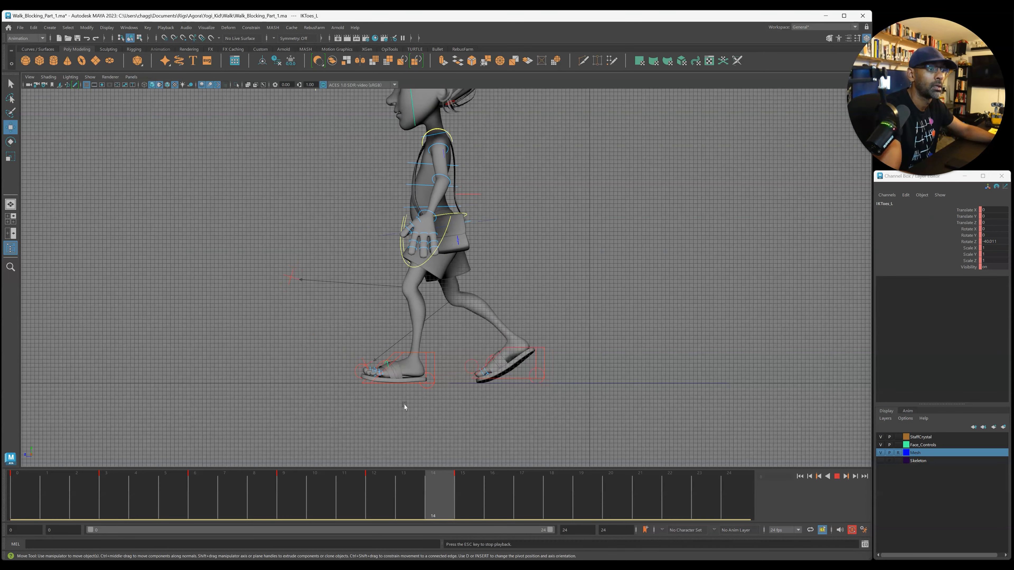
# Step: Select all the rig controls, key the pose at frame 18 and scrub through the frames leading up to it
pyautogui.moveTo(411, 494)
pyautogui.mouseDown()
pyautogui.moveTo(568, 502)
pyautogui.moveTo(441, 501)
pyautogui.moveTo(553, 505)
pyautogui.moveTo(543, 505)
pyautogui.mouseUp()
pyautogui.scroll(-4, 582, 244)
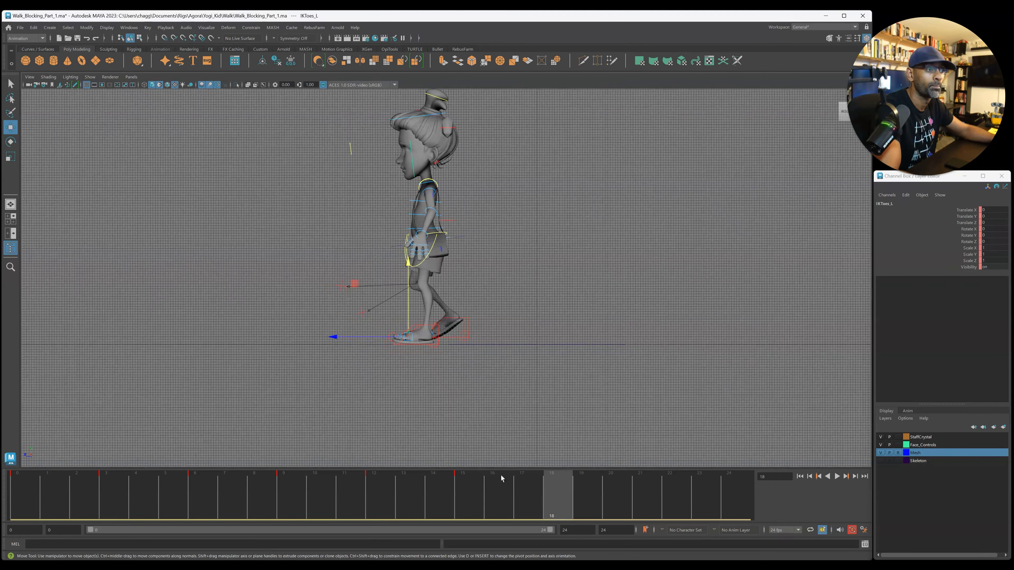
pyautogui.scroll(-2, 517, 308)
pyautogui.moveTo(337, 120); pyautogui.dragTo(556, 448)
pyautogui.hotkey('alt', 'v')
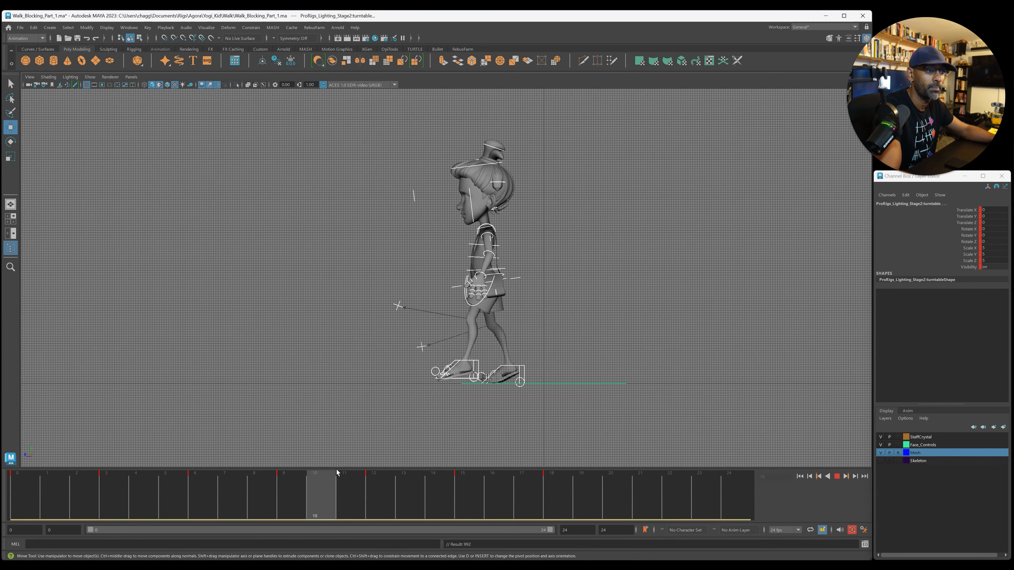
pyautogui.hotkey('alt', 'v')
pyautogui.moveTo(463, 496); pyautogui.dragTo(556, 504)
pyautogui.scroll(4, 535, 351)
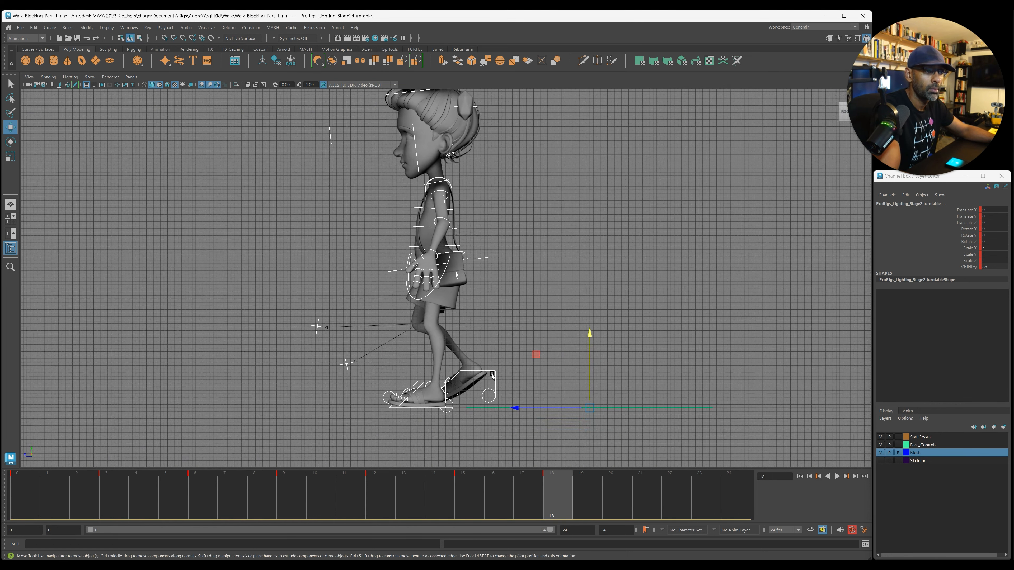
# Step: At frame 18, move the right foot forward to about Translate Z 38.7 and RootX_M forward to about Translate Z 44.987
pyautogui.click(492, 376)
pyautogui.moveTo(464, 378); pyautogui.dragTo(450, 380)
pyautogui.click(195, 490)
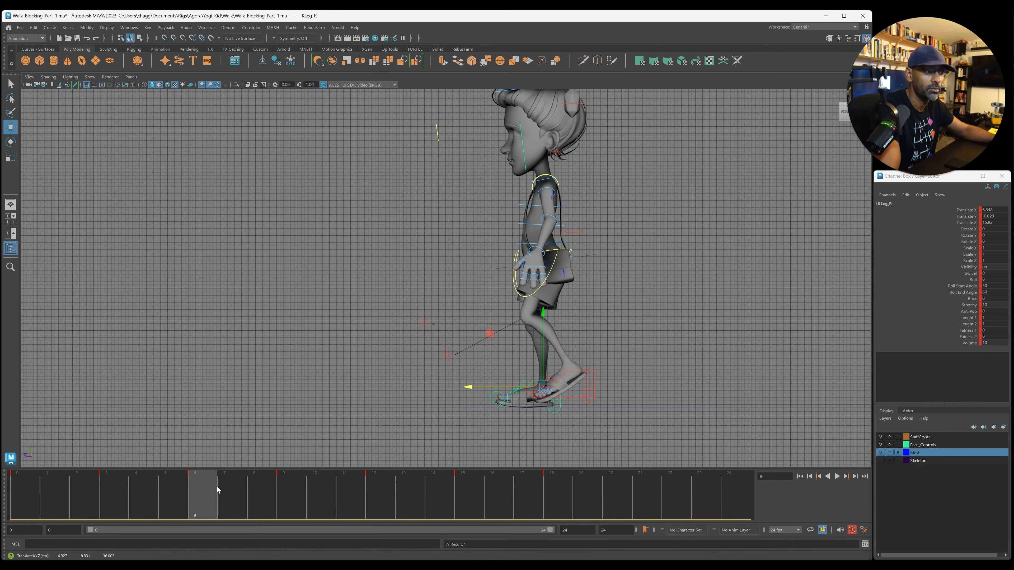
pyautogui.click(556, 490)
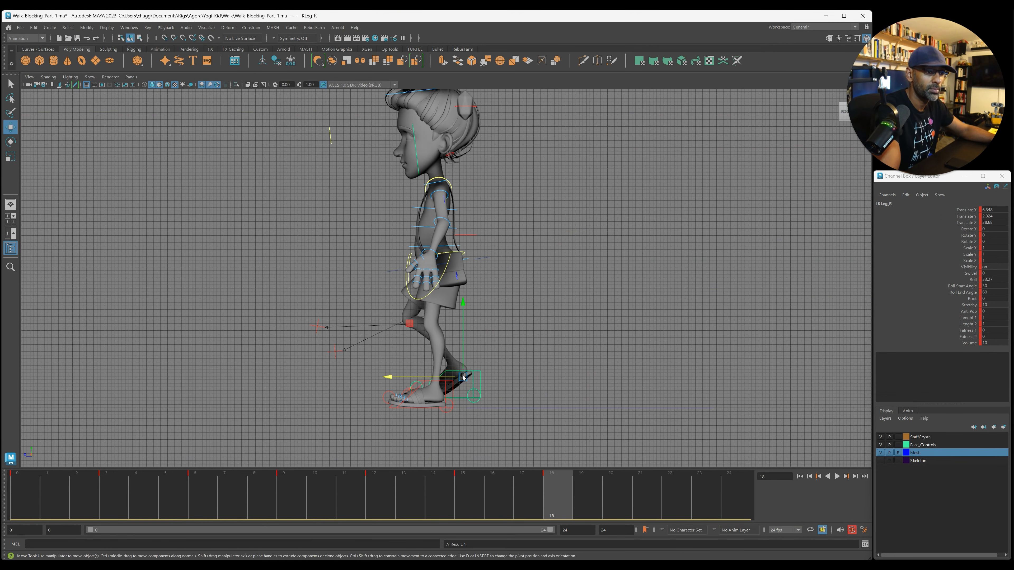
pyautogui.click(452, 268)
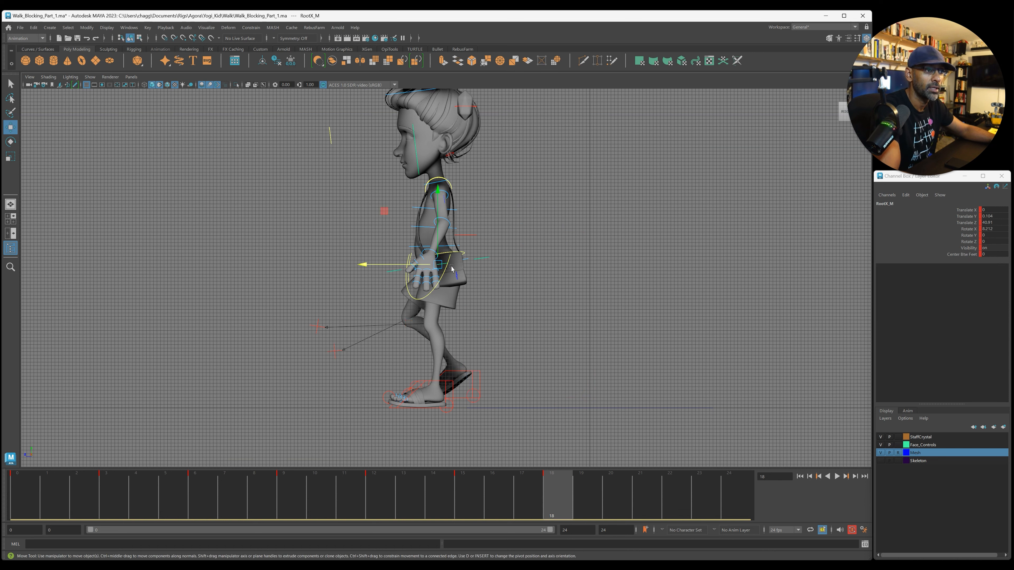
pyautogui.moveTo(410, 266); pyautogui.dragTo(396, 265)
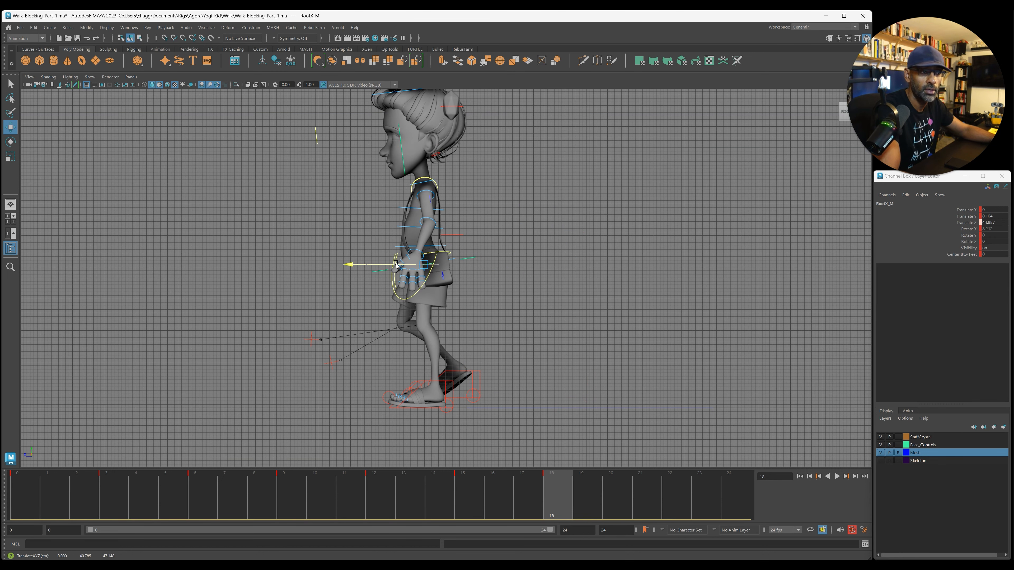
# Step: Review the blocked walk in the side view with the adjusted frame 18 pose, ending at frame 21
pyautogui.moveTo(548, 491); pyautogui.dragTo(581, 480)
pyautogui.hotkey('alt', 'shift', 'v')
pyautogui.keyDown('alt'); pyautogui.moveTo(568, 346); pyautogui.dragTo(300, 342, button='right'); pyautogui.keyUp('alt')
pyautogui.keyDown('alt'); pyautogui.moveTo(485, 334); pyautogui.dragTo(378, 379, button='middle'); pyautogui.keyUp('alt')
pyautogui.moveTo(437, 478); pyautogui.dragTo(640, 498)
pyautogui.moveTo(175, 133); pyautogui.dragTo(488, 444)
pyautogui.click(559, 492)
pyautogui.moveTo(569, 498); pyautogui.dragTo(640, 497)
pyautogui.keyDown('alt'); pyautogui.moveTo(334, 273); pyautogui.dragTo(449, 241, button='middle'); pyautogui.keyUp('alt')
pyautogui.scroll(2, 449, 241)
pyautogui.keyDown('alt'); pyautogui.moveTo(550, 376); pyautogui.dragTo(556, 340, button='middle'); pyautogui.keyUp('alt')
# Step: Move RootX_M forward and up at frame 21, to about Translate Y 2.184 and Translate Z 50.796
pyautogui.click(486, 329)
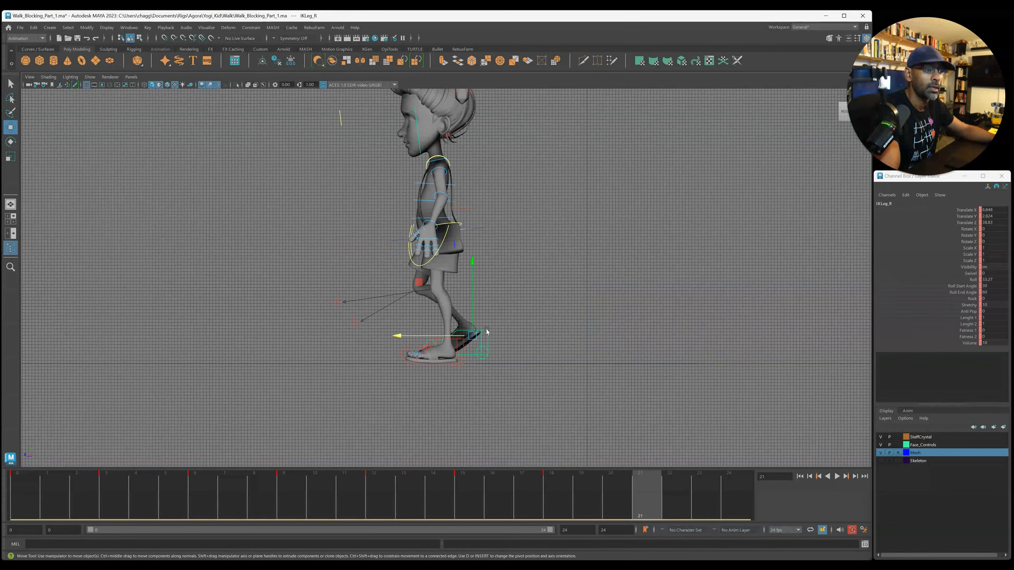
pyautogui.click(471, 229)
pyautogui.moveTo(409, 234); pyautogui.dragTo(417, 210)
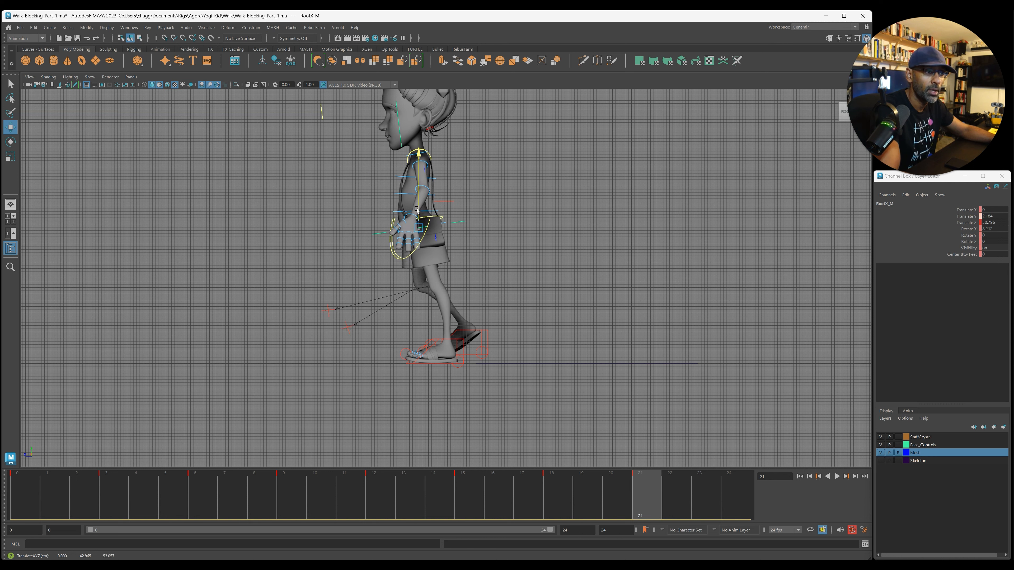
# Step: Increase the left foot's Roll at frame 21 to lift its heel slightly off the ground
pyautogui.click(454, 341)
pyautogui.click(970, 280)
pyautogui.moveTo(336, 367); pyautogui.dragTo(364, 382, button='middle')
pyautogui.scroll(4, 380, 381)
pyautogui.scroll(-1, 494, 341)
# Step: Move the right foot ahead of the left at frame 21 to about Translate Z 57.36 and raise its Roll to about 36.17
pyautogui.click(499, 348)
pyautogui.press('w')
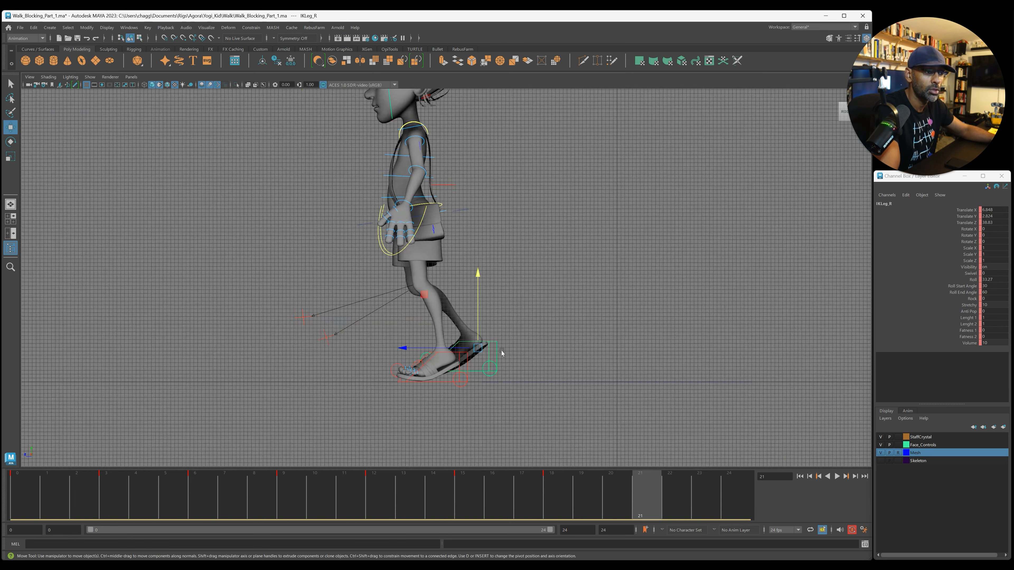
pyautogui.moveTo(441, 350); pyautogui.dragTo(411, 340)
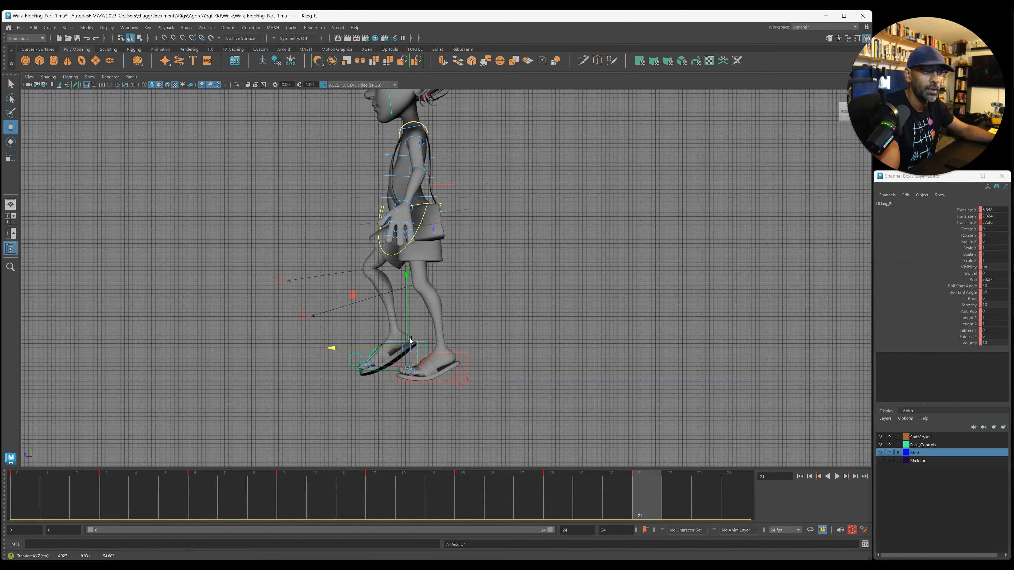
pyautogui.click(970, 299)
pyautogui.click(969, 275)
pyautogui.click(970, 280)
pyautogui.moveTo(663, 338); pyautogui.dragTo(726, 330, button='middle')
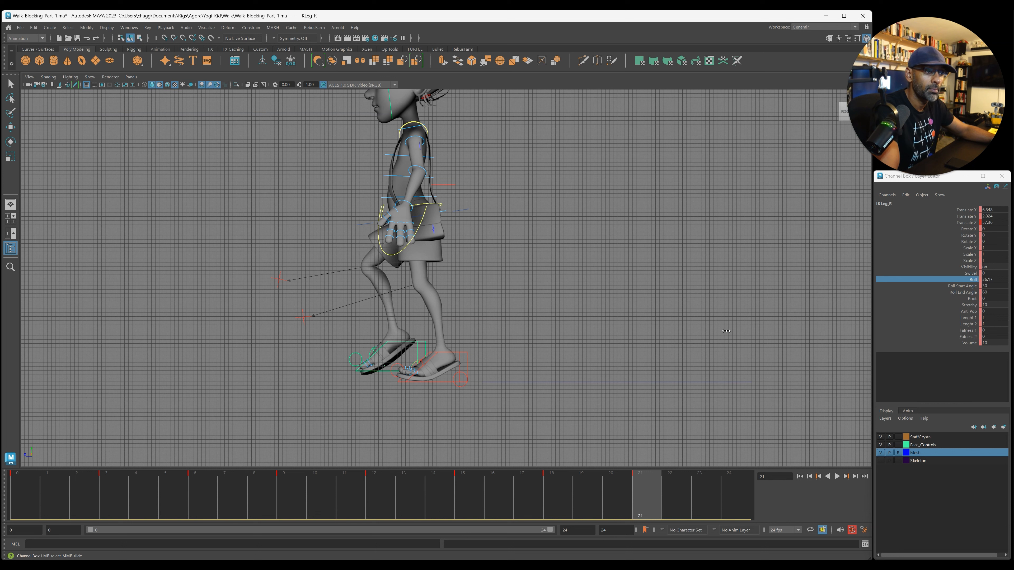
# Step: Bend the right toes at frame 21 to about Rotate Z -41.434 and key the control
pyautogui.click(373, 352)
pyautogui.press('e')
pyautogui.moveTo(399, 297); pyautogui.dragTo(384, 289)
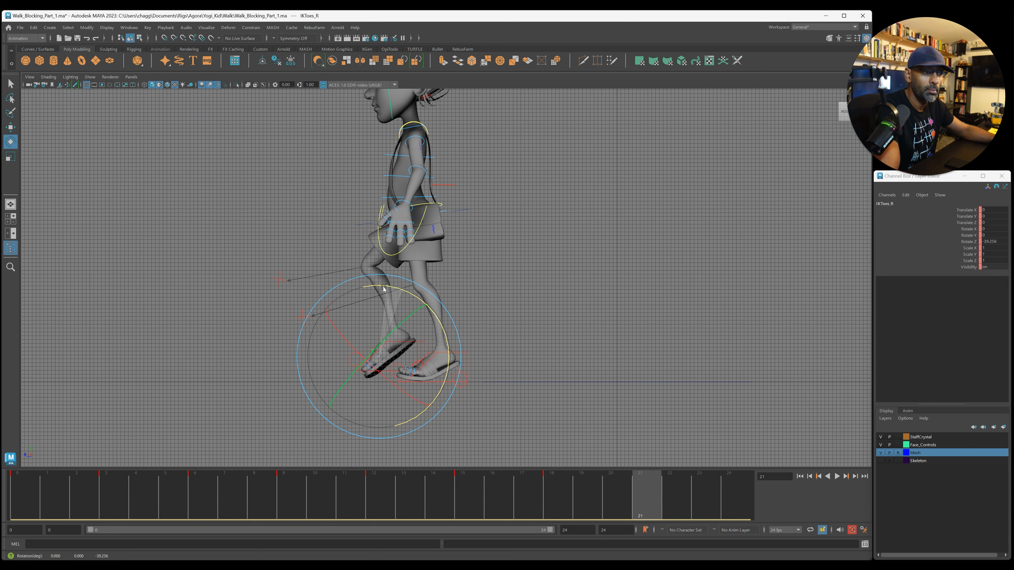
pyautogui.press('s')
# Step: Select all the rig controls, key the up pose at frame 21 and play through the walk, returning to frame 0
pyautogui.scroll(-3, 290, 399)
pyautogui.scroll(-1, 263, 375)
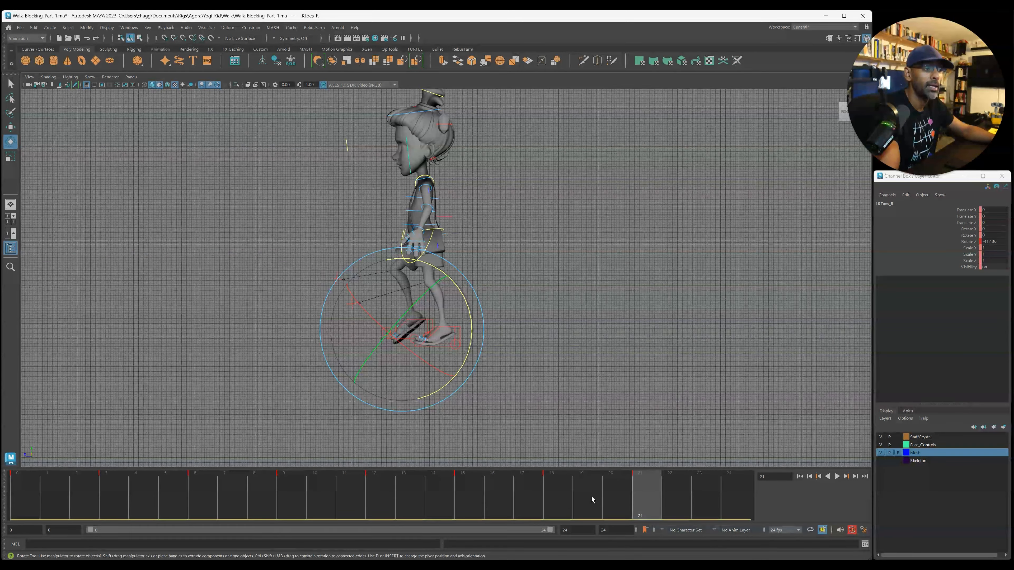
pyautogui.keyDown('alt'); pyautogui.moveTo(359, 279); pyautogui.dragTo(296, 126); pyautogui.keyUp('alt')
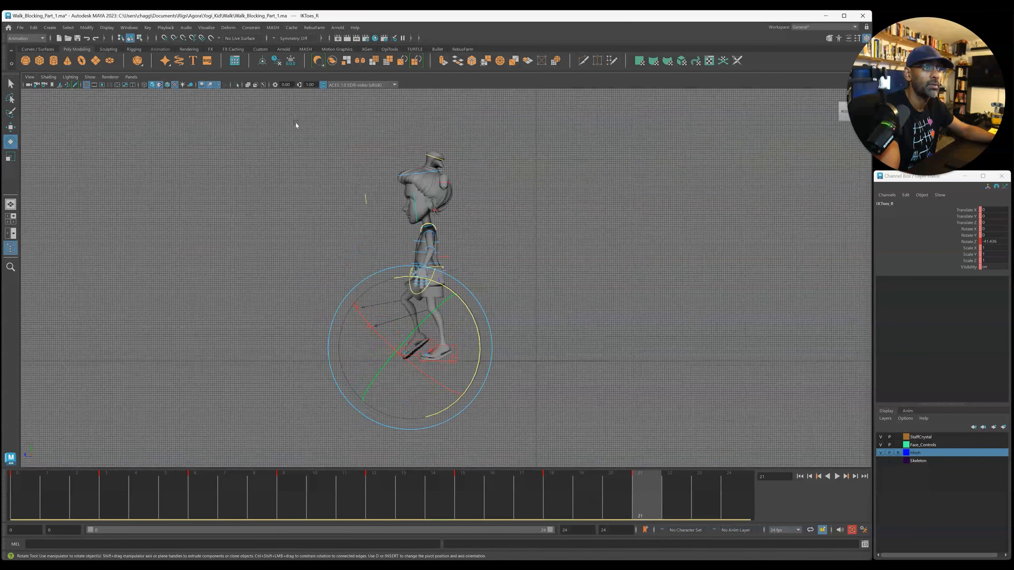
pyautogui.click(590, 427)
pyautogui.press('w')
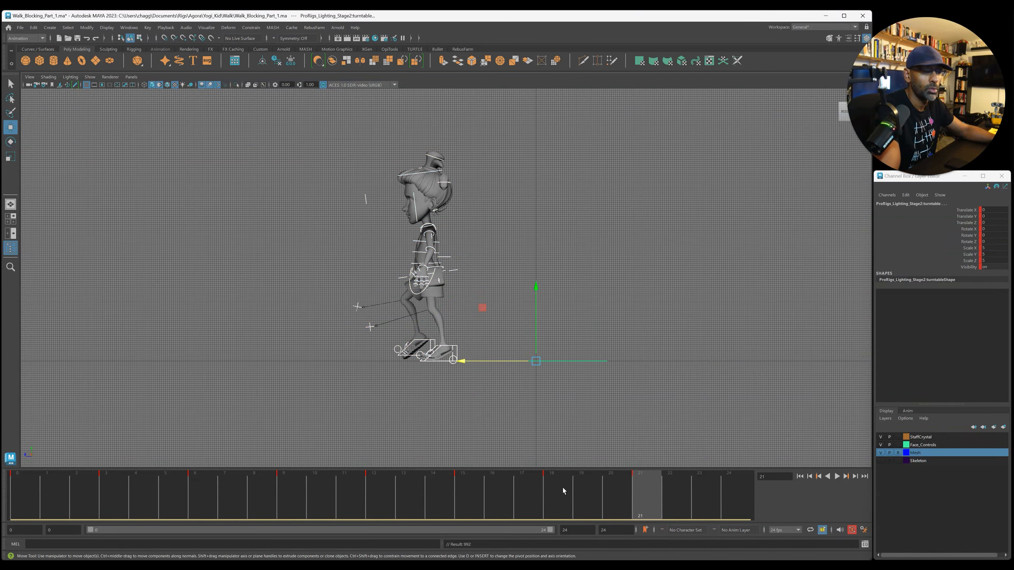
pyautogui.hotkey('alt', 'v')
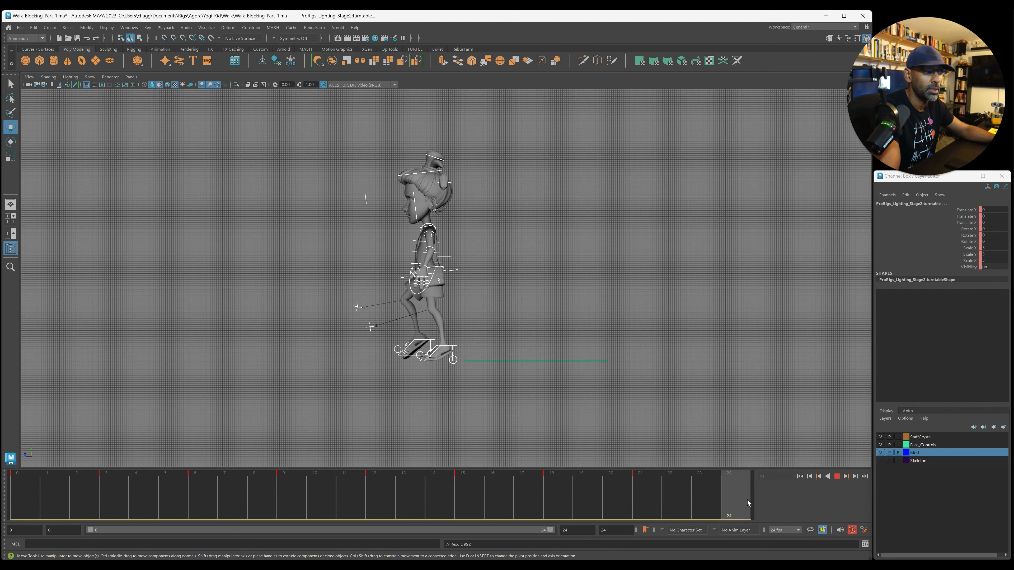
pyautogui.hotkey('alt', 'v')
pyautogui.hotkey('alt', 'shift', 'v')
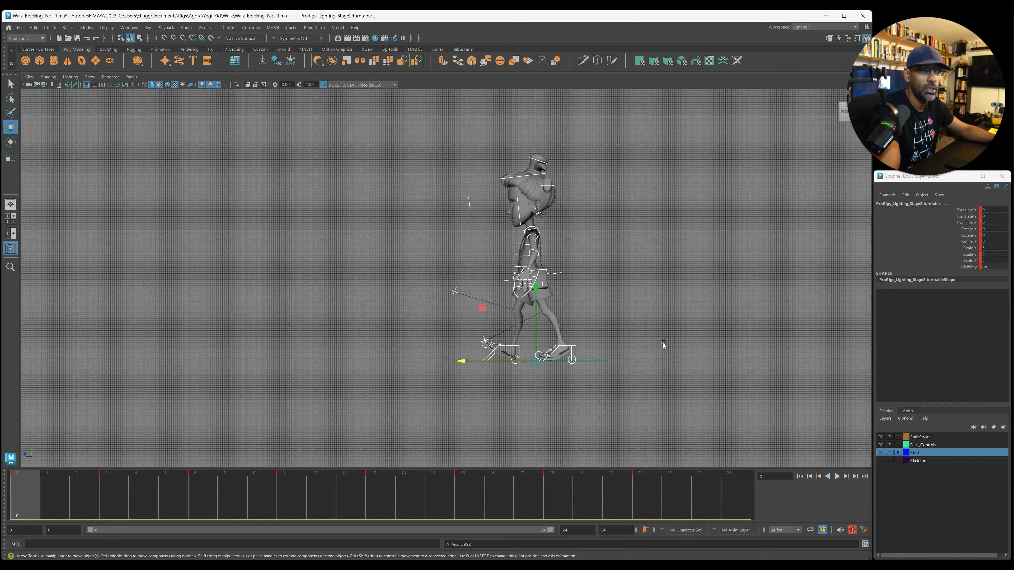
# Step: Make the Mesh layer selectable and duplicate the geo_yogi_body mesh at frame 0 as a pose reference
pyautogui.click(549, 314)
pyautogui.click(899, 453)
pyautogui.click(550, 313)
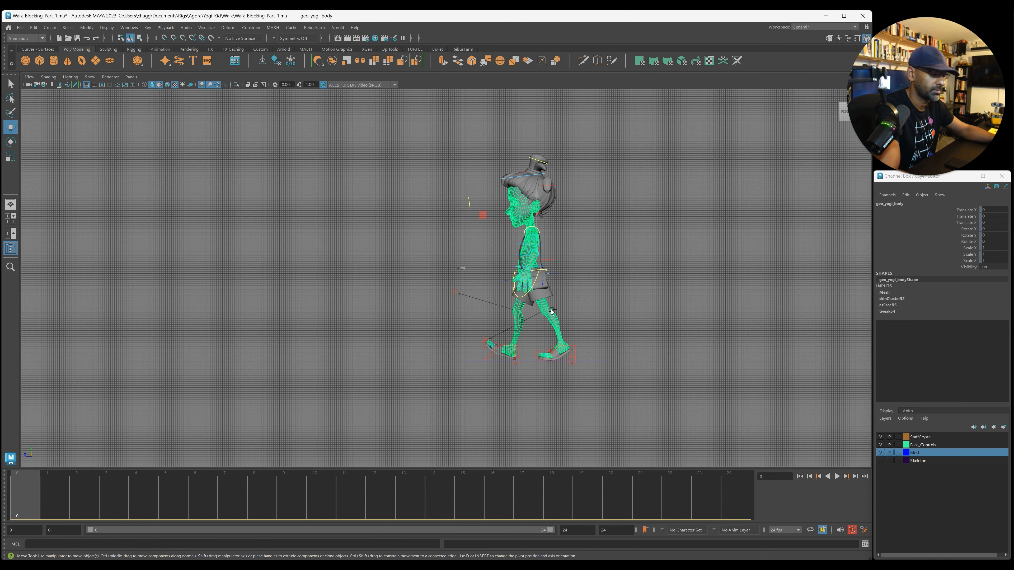
pyautogui.hotkey('ctrl', 'd')
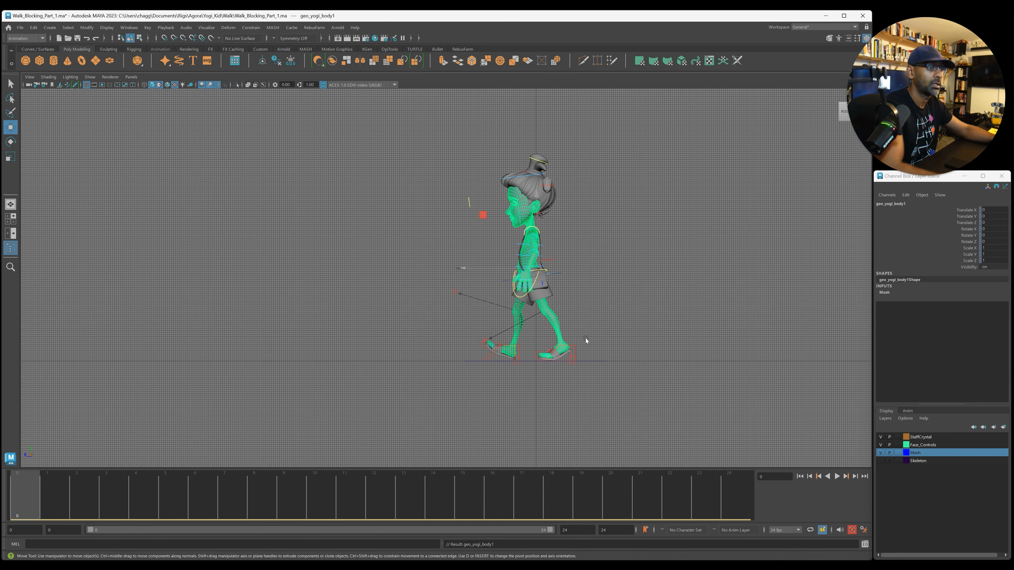
# Step: Unlock the translate, rotate and scale channels of the duplicated body mesh
pyautogui.scroll(-1, 629, 353)
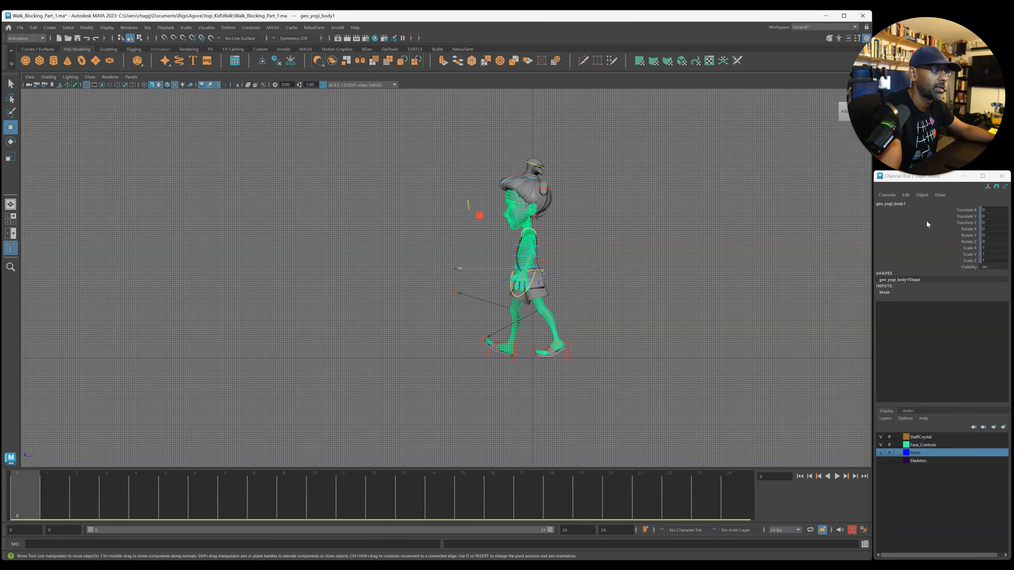
pyautogui.moveTo(926, 210); pyautogui.dragTo(926, 261)
pyautogui.rightClick(926, 260)
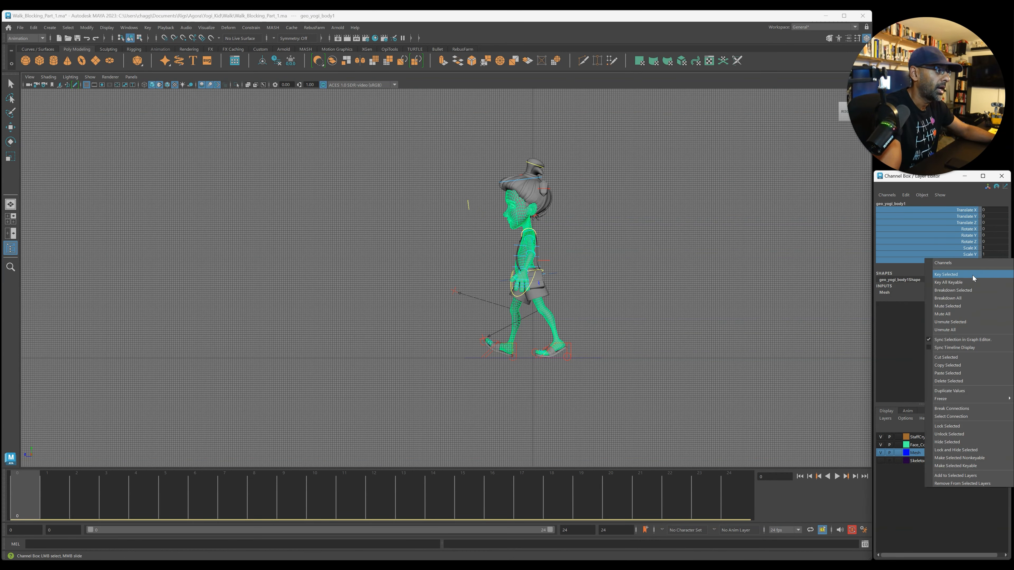
pyautogui.click(961, 435)
pyautogui.press('w')
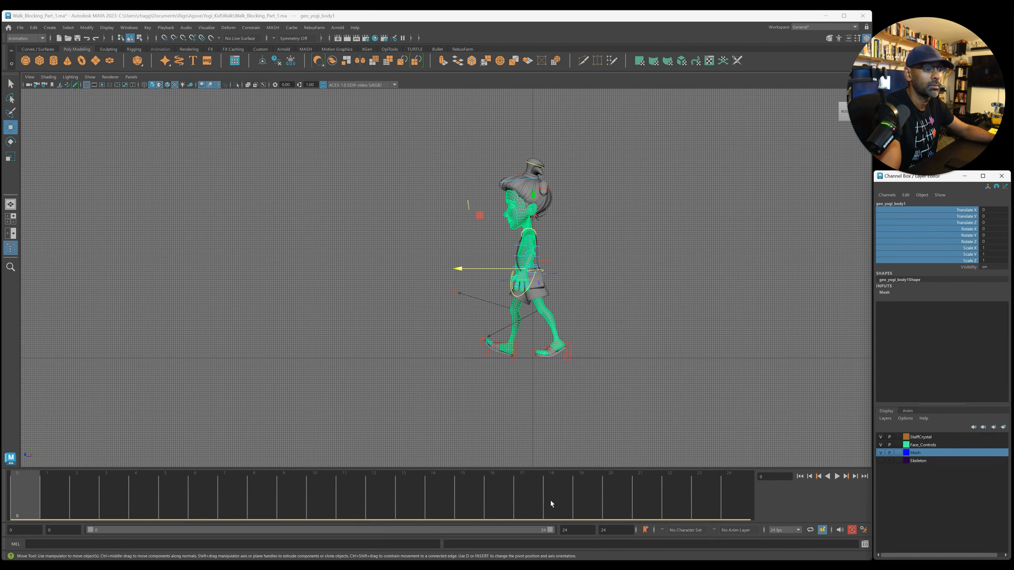
# Step: At frame 24, make the Mesh layer unselectable again and select all the character's controls, excluding the ground turntable control
pyautogui.moveTo(551, 501); pyautogui.dragTo(729, 495)
pyautogui.click(647, 291)
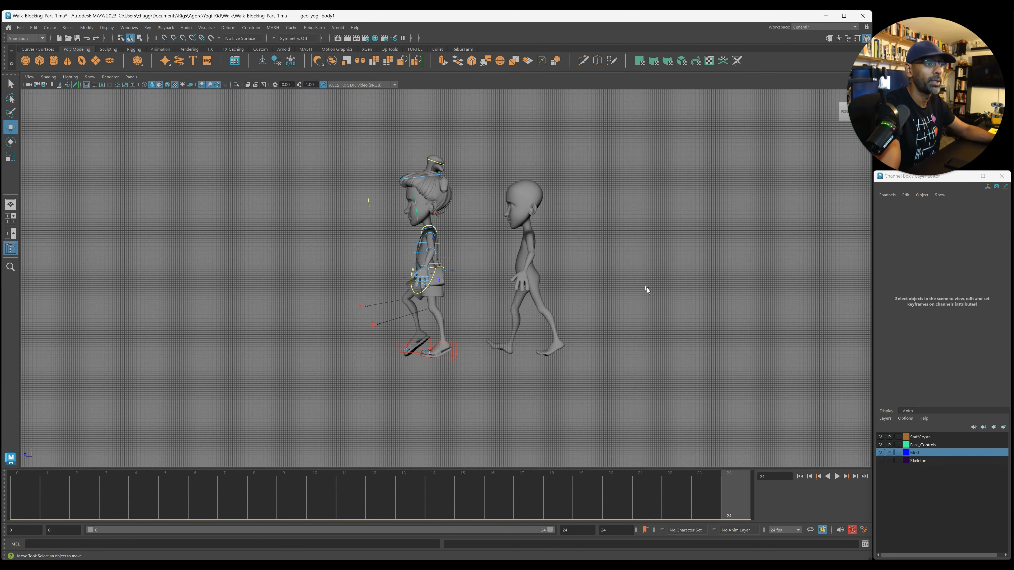
pyautogui.moveTo(367, 278); pyautogui.dragTo(464, 405)
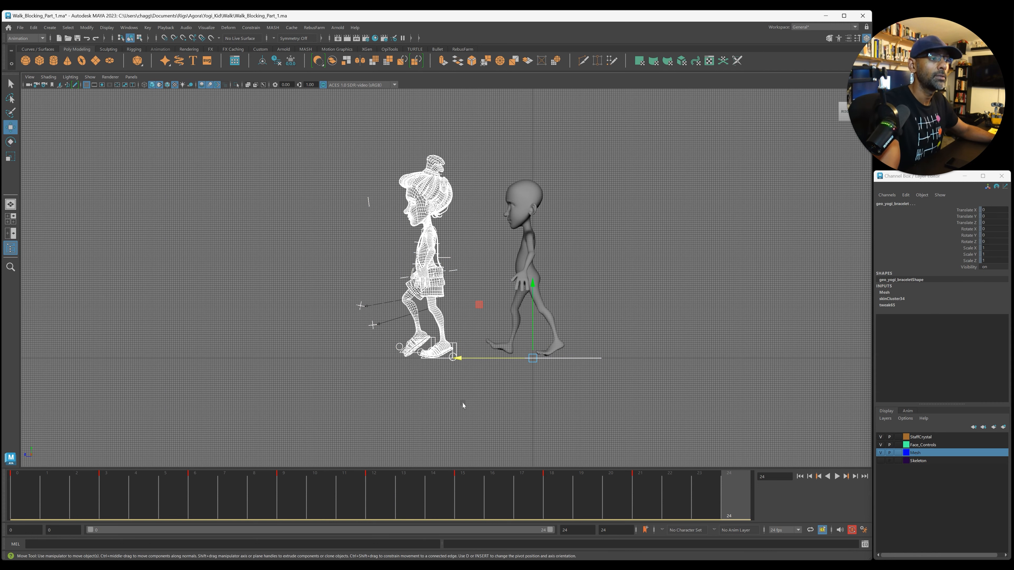
pyautogui.click(898, 452)
pyautogui.moveTo(296, 143); pyautogui.dragTo(471, 405)
pyautogui.keyDown('ctrl'); pyautogui.moveTo(590, 358); pyautogui.dragTo(654, 428); pyautogui.keyUp('ctrl')
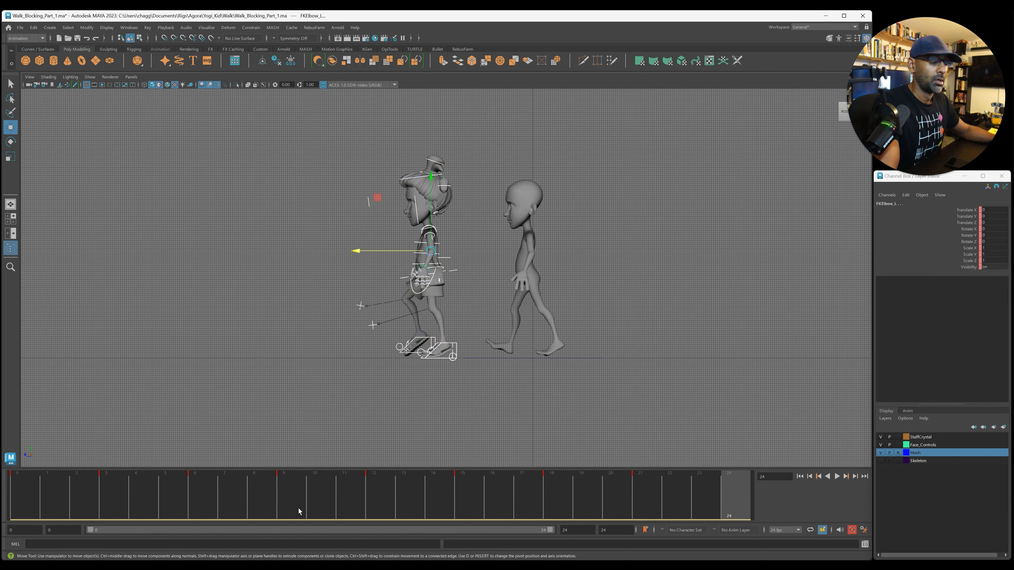
# Step: Play the walk from frame 0 to review the poses against the duplicated body mesh
pyautogui.moveTo(299, 508); pyautogui.dragTo(24, 499)
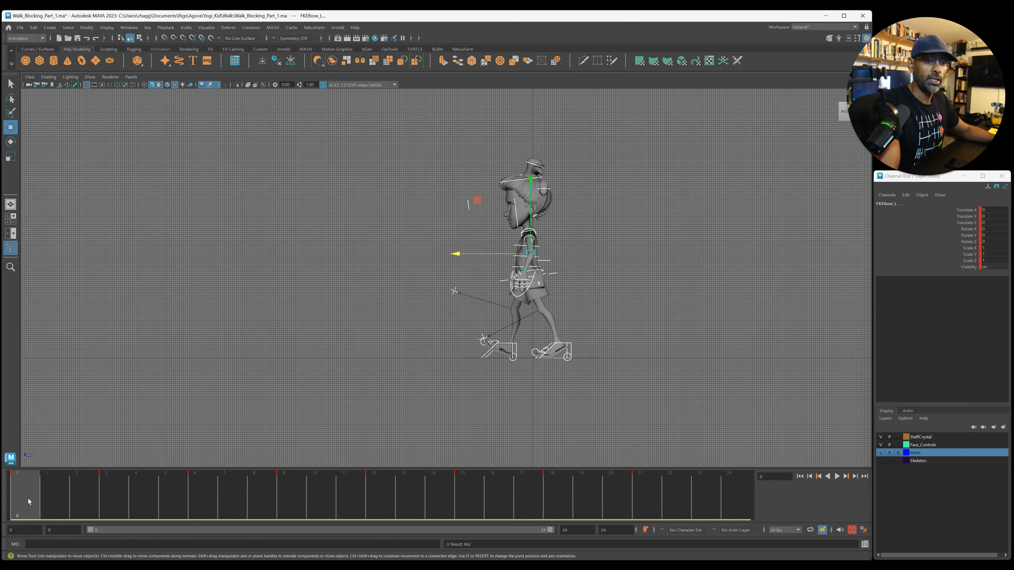
pyautogui.hotkey('alt', 'v')
pyautogui.press('e')
pyautogui.hotkey('alt', 'v')
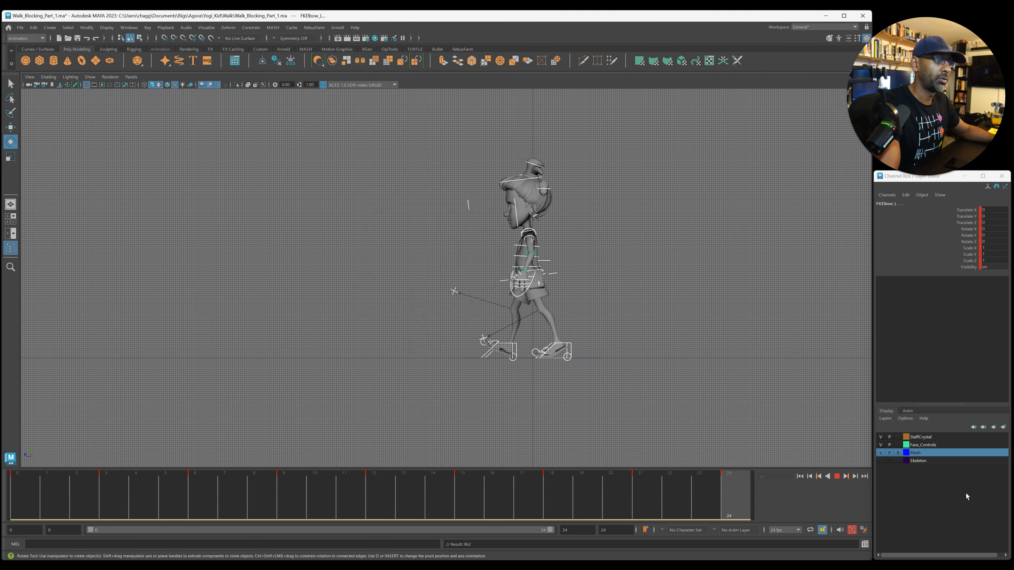
pyautogui.click(533, 496)
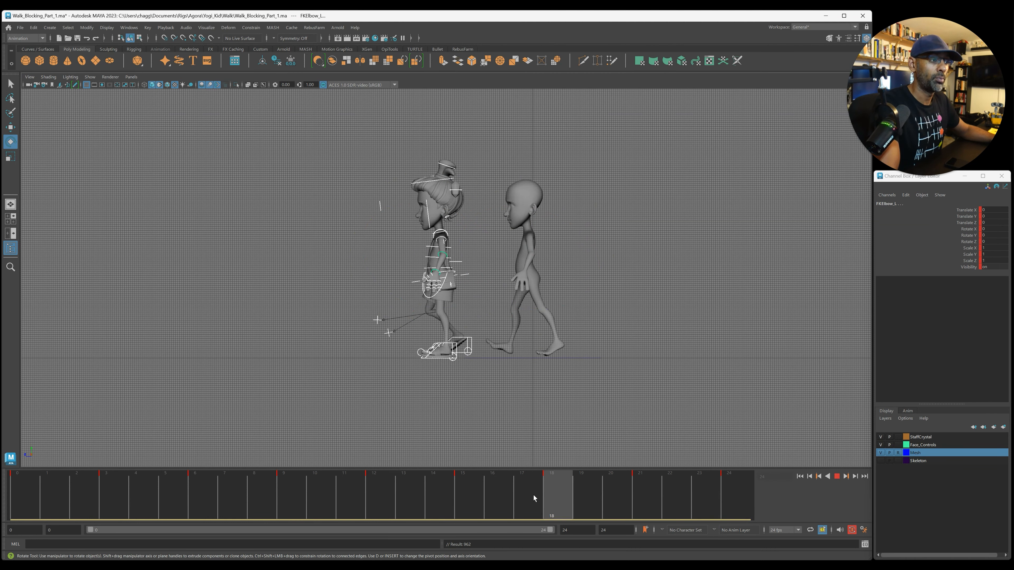
# Step: Make the Mesh layer selectable and, at frame 21, move the duplicated body forward to Translate Z 58.047 so its rear foot meets the planted foot
pyautogui.click(553, 331)
pyautogui.click(899, 452)
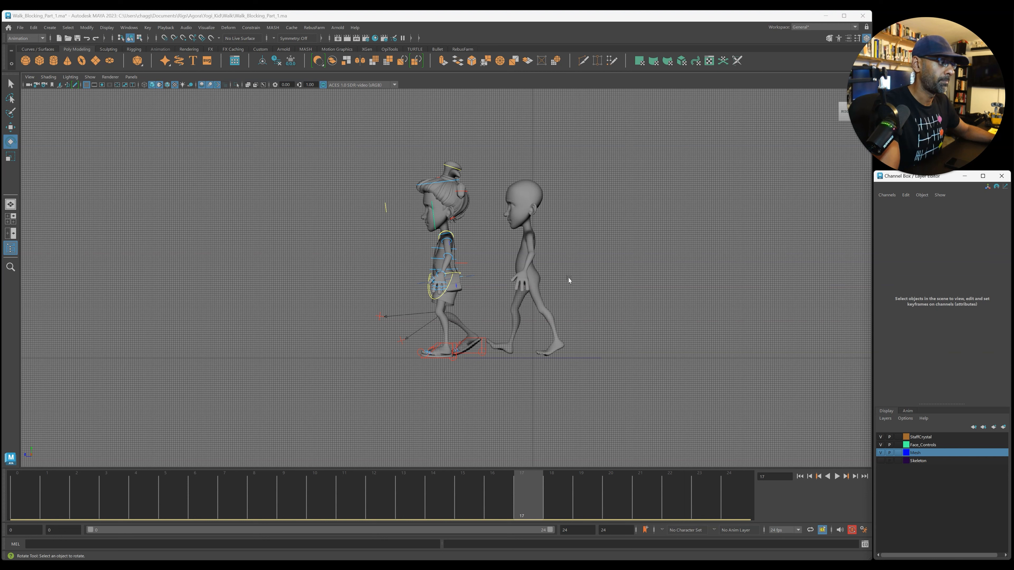
pyautogui.click(531, 262)
pyautogui.click(646, 499)
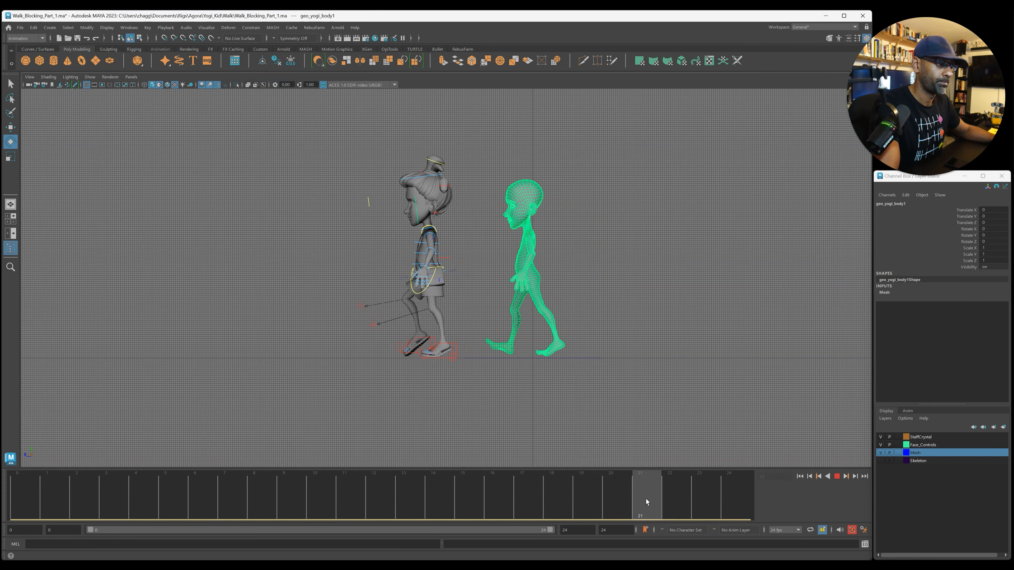
pyautogui.press('w')
pyautogui.moveTo(502, 271); pyautogui.dragTo(433, 271)
pyautogui.scroll(5, 433, 271)
pyautogui.moveTo(368, 259); pyautogui.dragTo(307, 270)
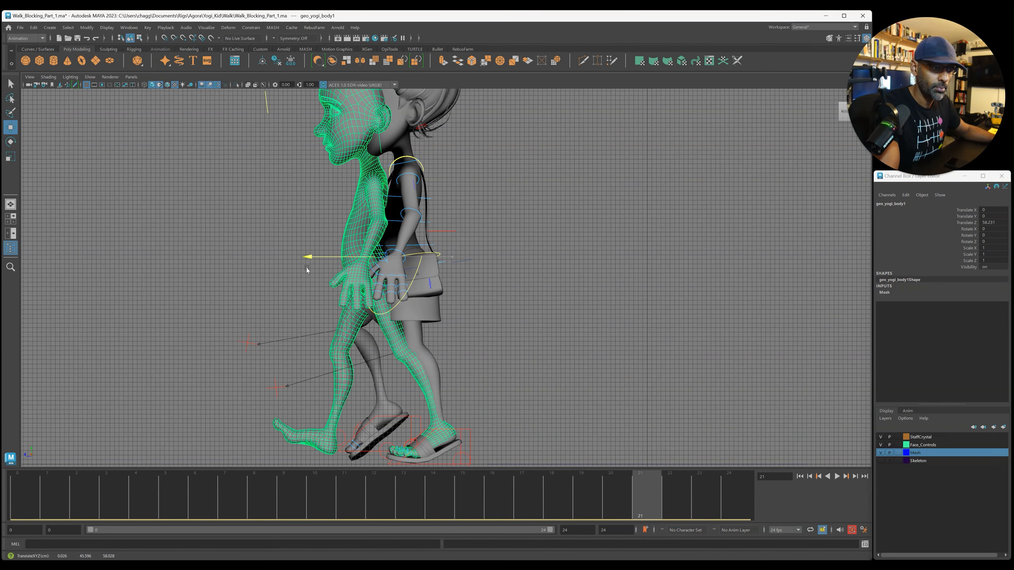
pyautogui.scroll(-6, 566, 337)
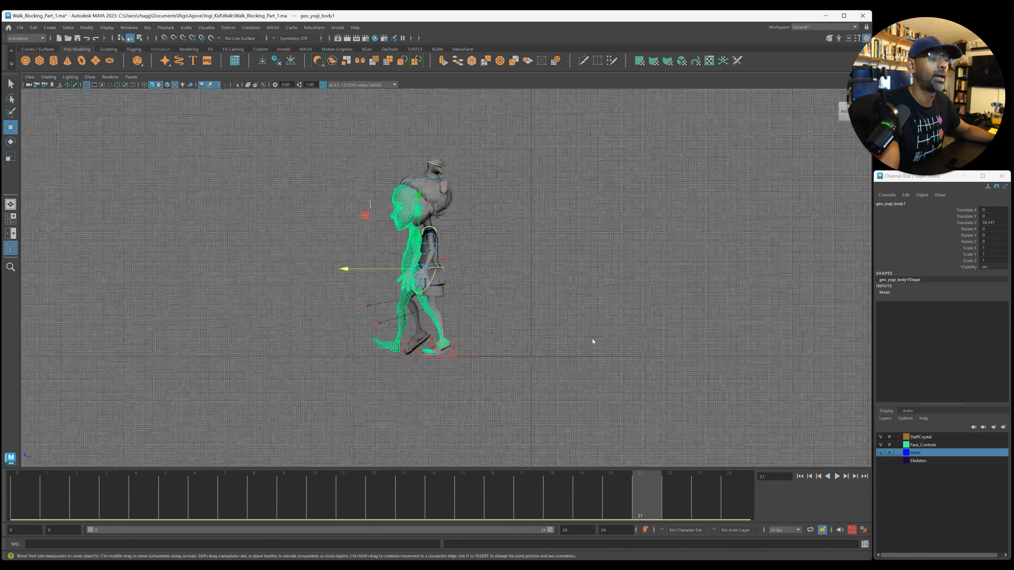
# Step: At frame 24, select both foot controls and RootX_M and move them forward in Z to about 57.25 toward the duplicated body
pyautogui.click(741, 502)
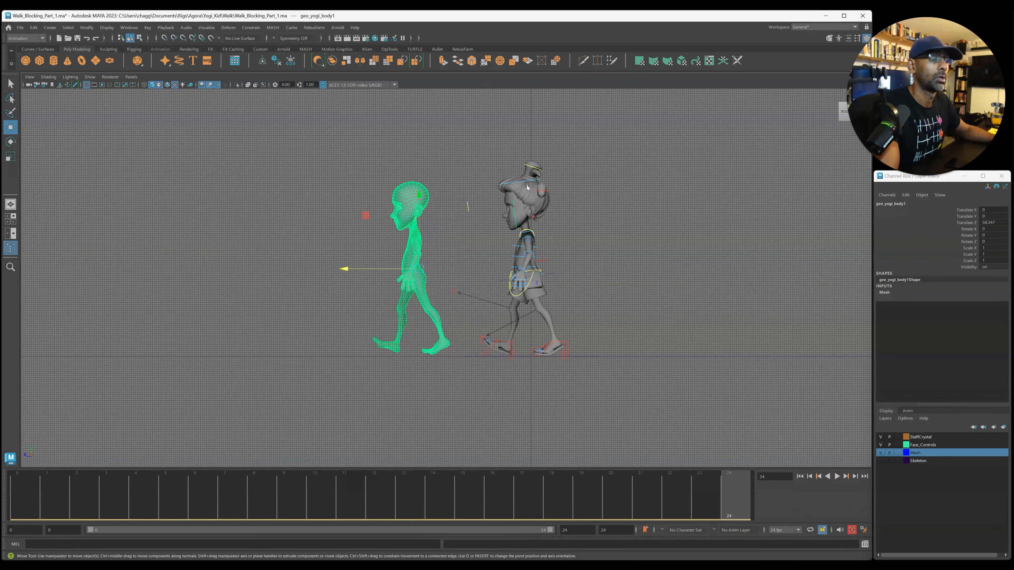
pyautogui.click(480, 156)
pyautogui.scroll(2, 537, 340)
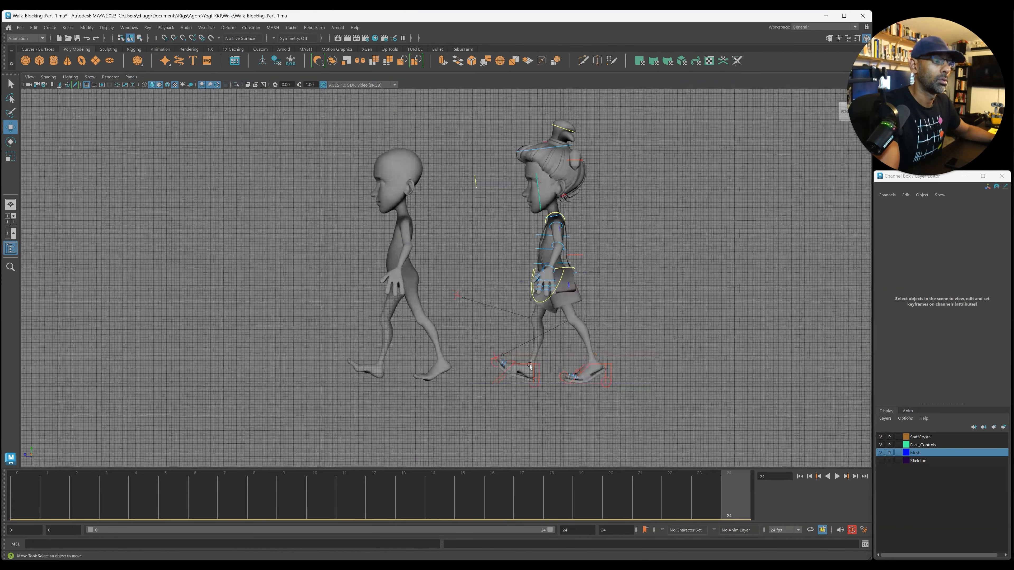
pyautogui.click(539, 366)
pyautogui.keyDown('shift'); pyautogui.click(606, 366); pyautogui.keyUp('shift')
pyautogui.click(590, 272)
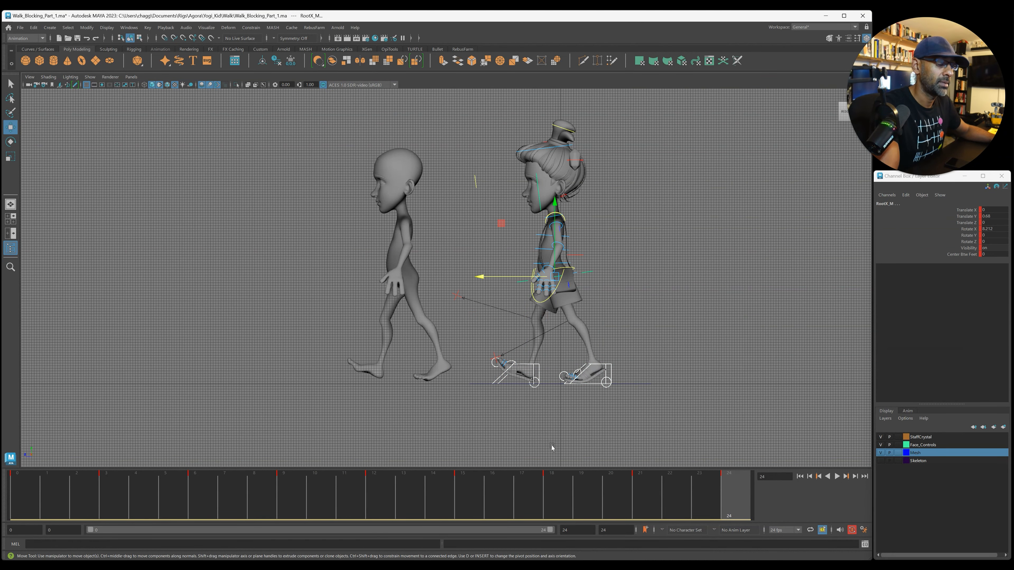
pyautogui.scroll(2, 553, 447)
pyautogui.moveTo(499, 277); pyautogui.dragTo(193, 299)
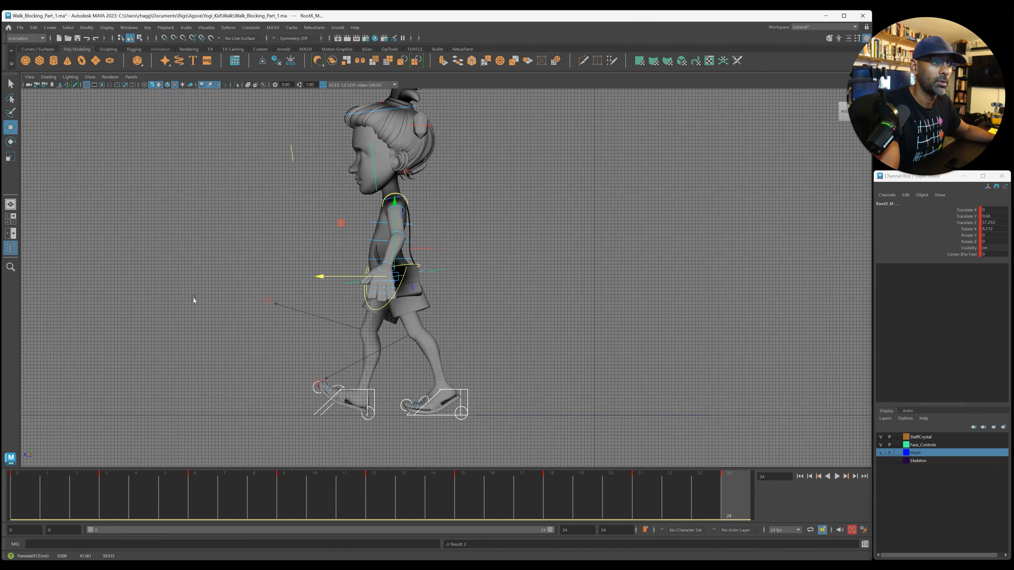
pyautogui.keyDown('alt'); pyautogui.moveTo(193, 299); pyautogui.dragTo(514, 255, button='right'); pyautogui.keyUp('alt')
pyautogui.keyDown('alt'); pyautogui.moveTo(513, 255); pyautogui.dragTo(617, 180, button='middle'); pyautogui.keyUp('alt')
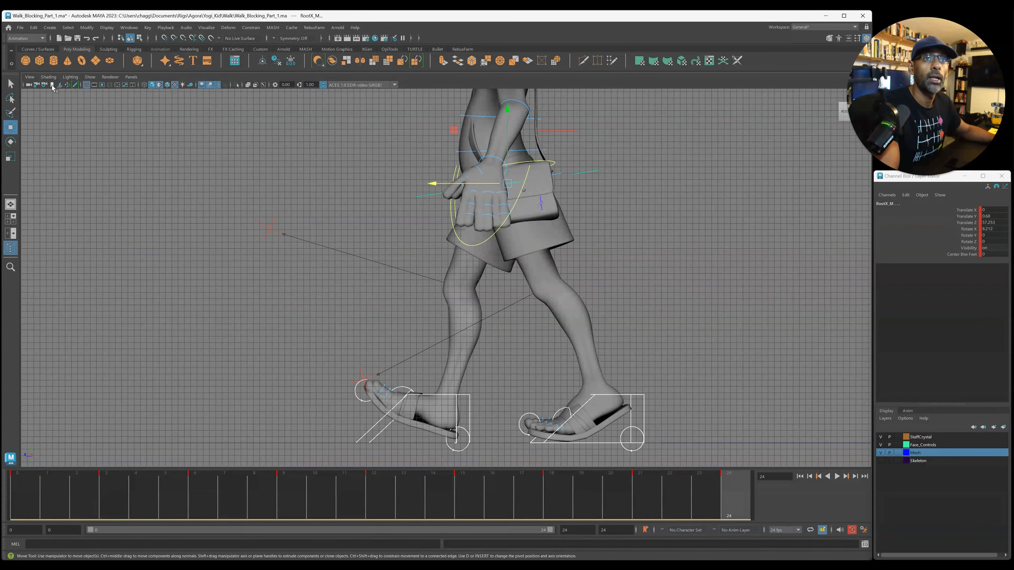
# Step: Switch the viewport to wireframe and nudge the foot and root controls closer to the duplicated body
pyautogui.click(52, 86)
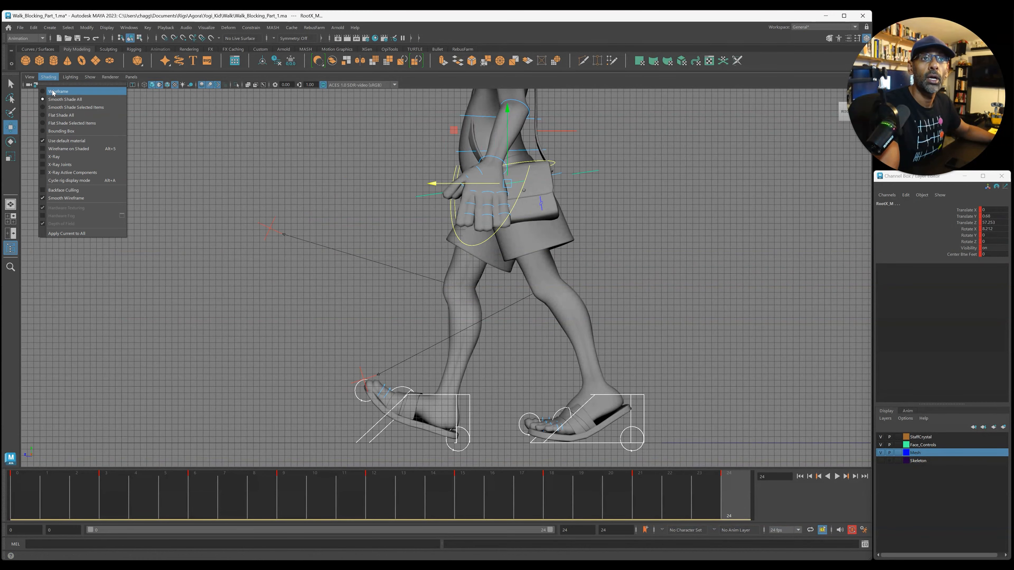
pyautogui.press('4')
pyautogui.keyDown('alt'); pyautogui.moveTo(344, 190); pyautogui.dragTo(459, 141, button='right'); pyautogui.keyUp('alt')
pyautogui.moveTo(459, 142); pyautogui.dragTo(449, 146)
# Step: Fine-tune the foot and root controls to a Translate Z of about 58.3 over the duplicated body and restore textured shading
pyautogui.keyDown('alt'); pyautogui.moveTo(635, 244); pyautogui.dragTo(782, 248, button='right'); pyautogui.keyUp('alt')
pyautogui.keyDown('alt'); pyautogui.moveTo(512, 178); pyautogui.dragTo(435, 311, button='middle'); pyautogui.keyUp('alt')
pyautogui.keyDown('alt'); pyautogui.moveTo(301, 150); pyautogui.dragTo(387, 152, button='right'); pyautogui.keyUp('alt')
pyautogui.keyDown('alt'); pyautogui.moveTo(388, 152); pyautogui.dragTo(348, 202, button='middle'); pyautogui.keyUp('alt')
pyautogui.keyDown('alt'); pyautogui.moveTo(348, 202); pyautogui.dragTo(577, 172, button='right'); pyautogui.keyUp('alt')
pyautogui.keyDown('alt'); pyautogui.moveTo(578, 172); pyautogui.dragTo(520, 250, button='middle'); pyautogui.keyUp('alt')
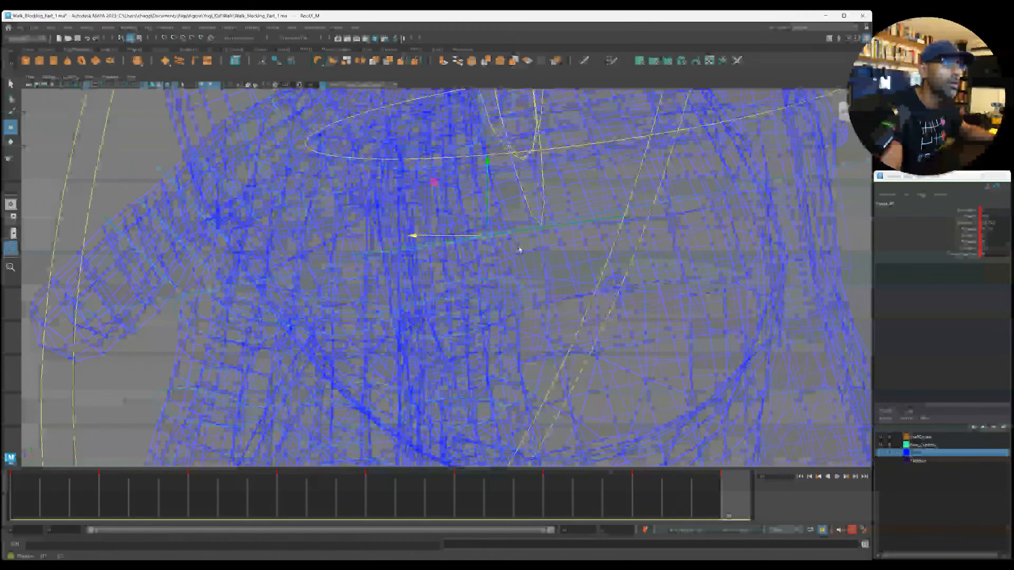
pyautogui.keyDown('alt'); pyautogui.moveTo(521, 249); pyautogui.dragTo(607, 226, button='right'); pyautogui.keyUp('alt')
pyautogui.keyDown('alt'); pyautogui.moveTo(424, 262); pyautogui.dragTo(519, 233, button='right'); pyautogui.keyUp('alt')
pyautogui.keyDown('alt'); pyautogui.moveTo(519, 233); pyautogui.dragTo(483, 262, button='middle'); pyautogui.keyUp('alt')
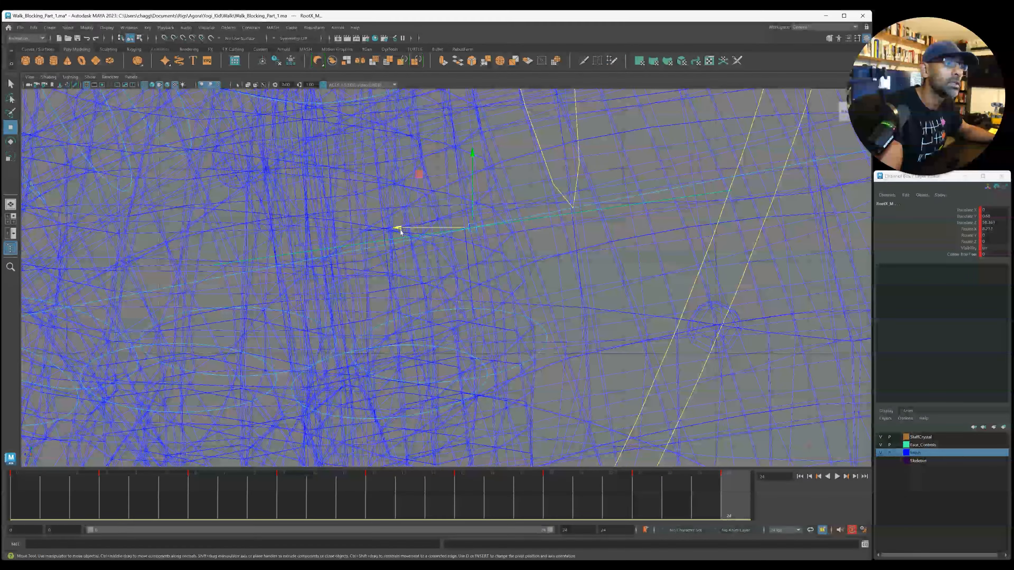
pyautogui.moveTo(396, 227); pyautogui.dragTo(401, 229)
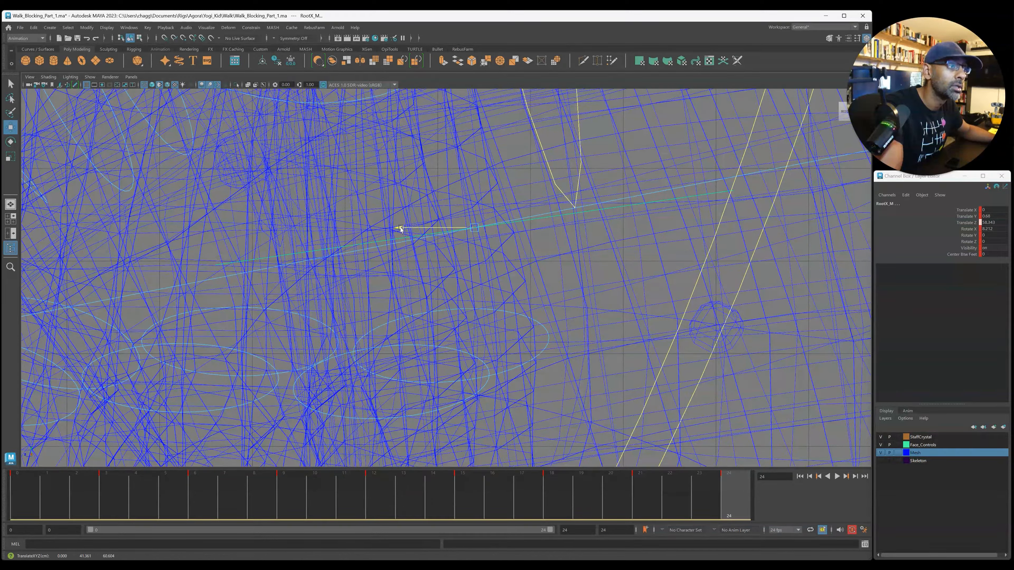
pyautogui.keyDown('alt'); pyautogui.moveTo(641, 259); pyautogui.dragTo(456, 275, button='right'); pyautogui.keyUp('alt')
pyautogui.press('6')
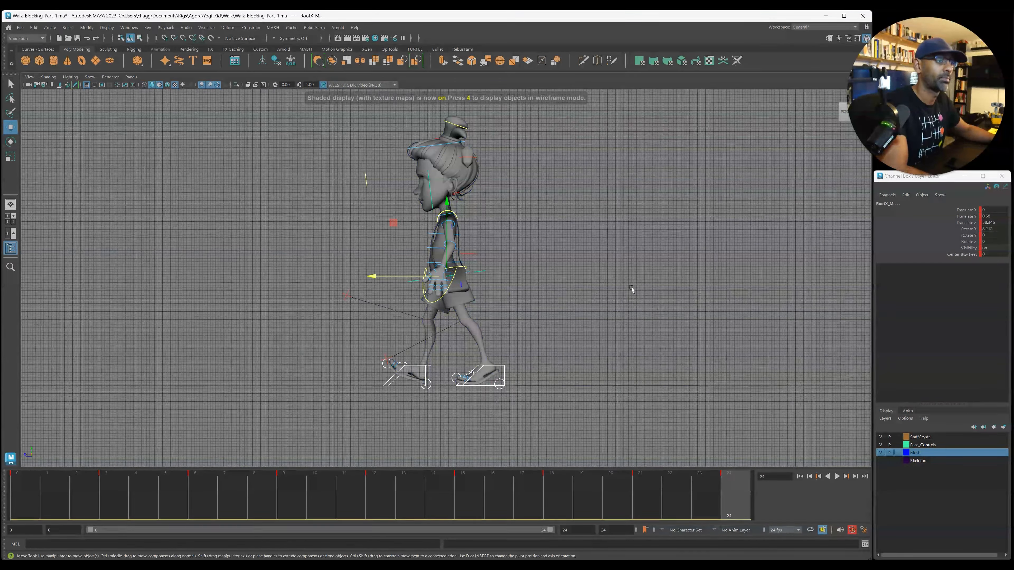
# Step: Remove the duplicated reference body mesh geo_yogi_body1 from the scene
pyautogui.click(399, 212)
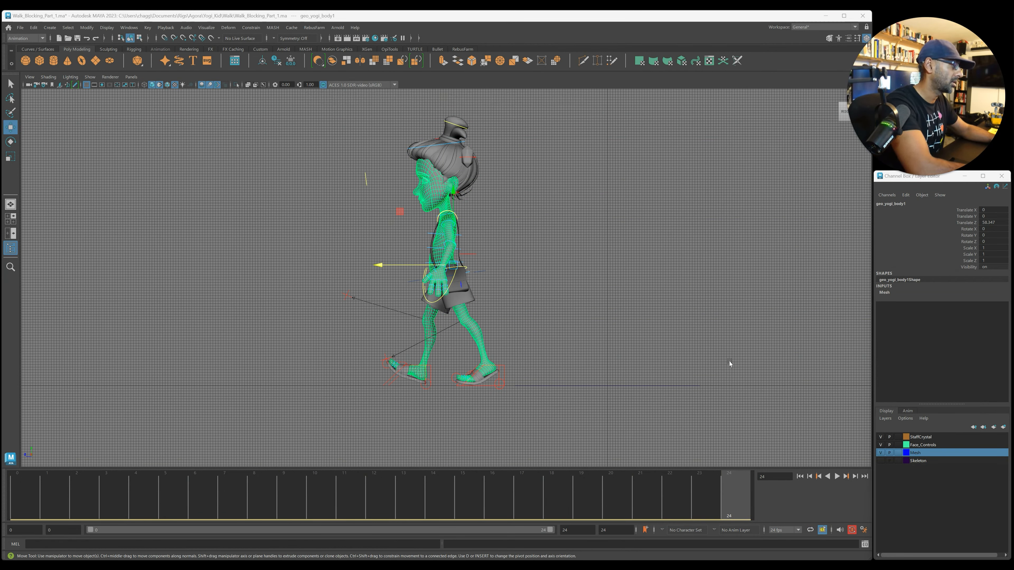
pyautogui.hotkey('ctrl', 'z')
pyautogui.hotkey('ctrl', 'z')
pyautogui.hotkey('ctrl', 'z')
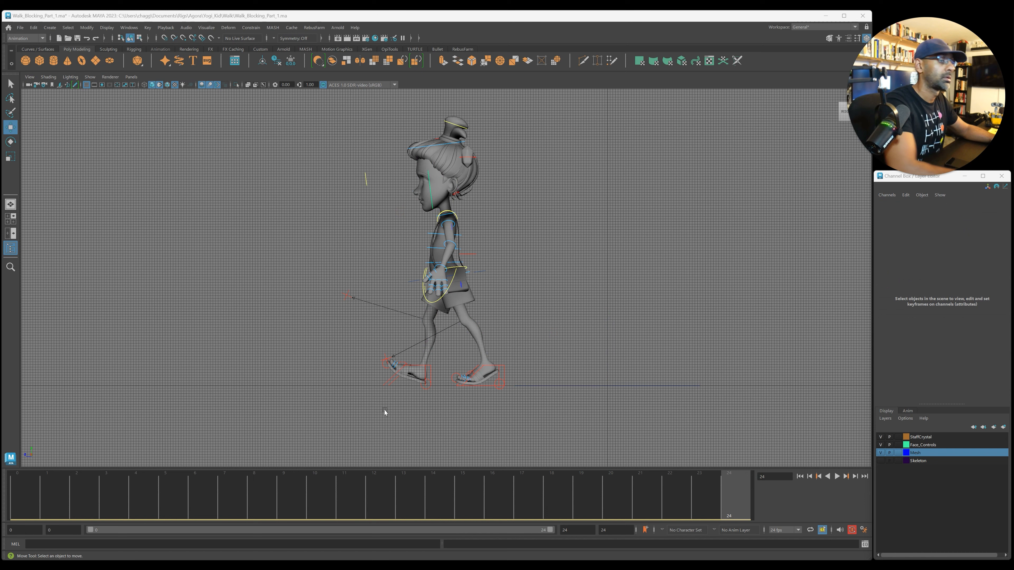
# Step: Scrub and play the walk in the side view to check the matched frame 24 contact pose
pyautogui.moveTo(714, 493); pyautogui.dragTo(309, 459)
pyautogui.hotkey('alt', 'v')
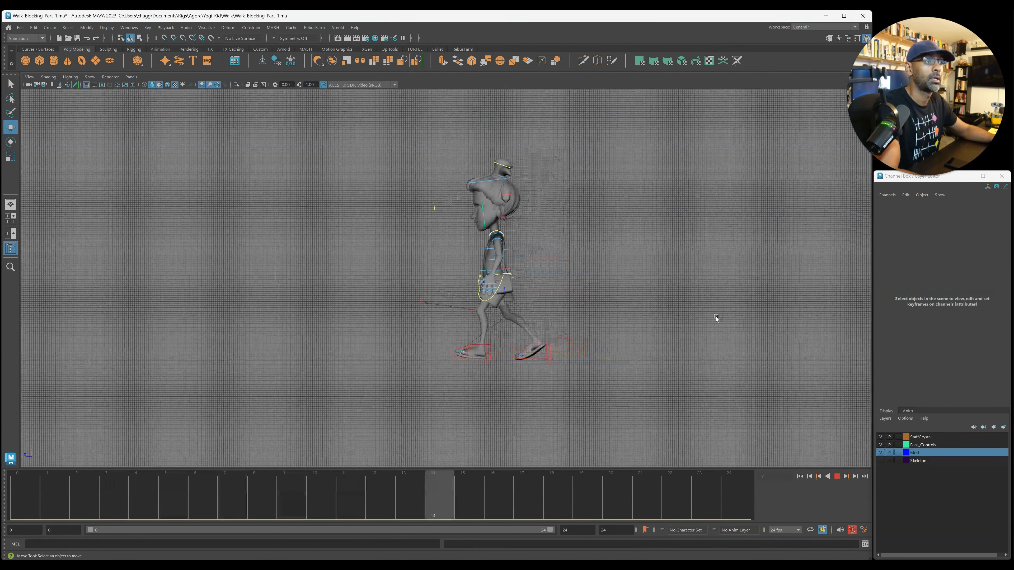
pyautogui.press('Escape')
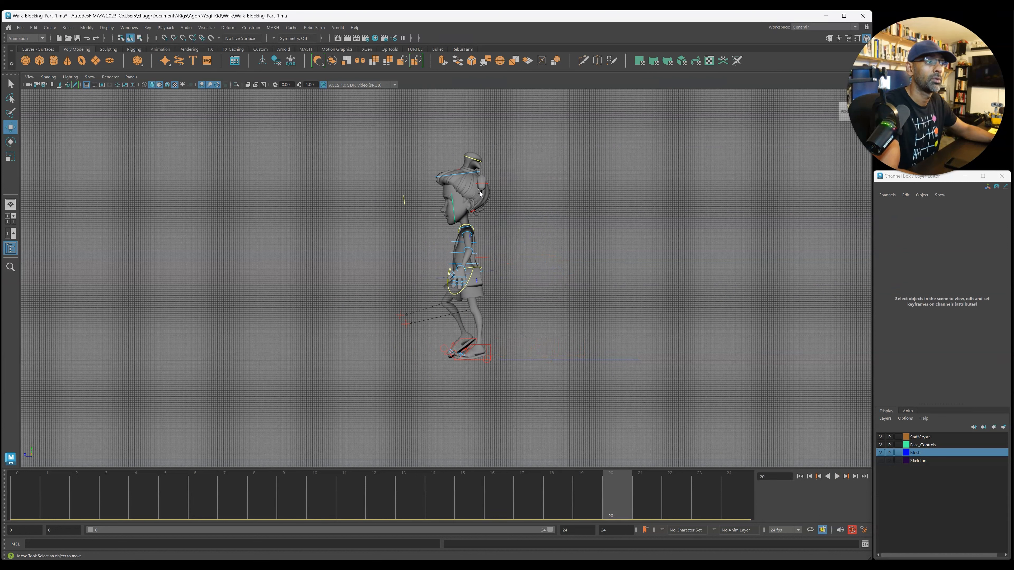
# Step: At frame 0, turn off the visibility of the geo_yogi_stone mesh and its FKStone_L control
pyautogui.click(480, 186)
pyautogui.hotkey('alt', 'shift', 'v')
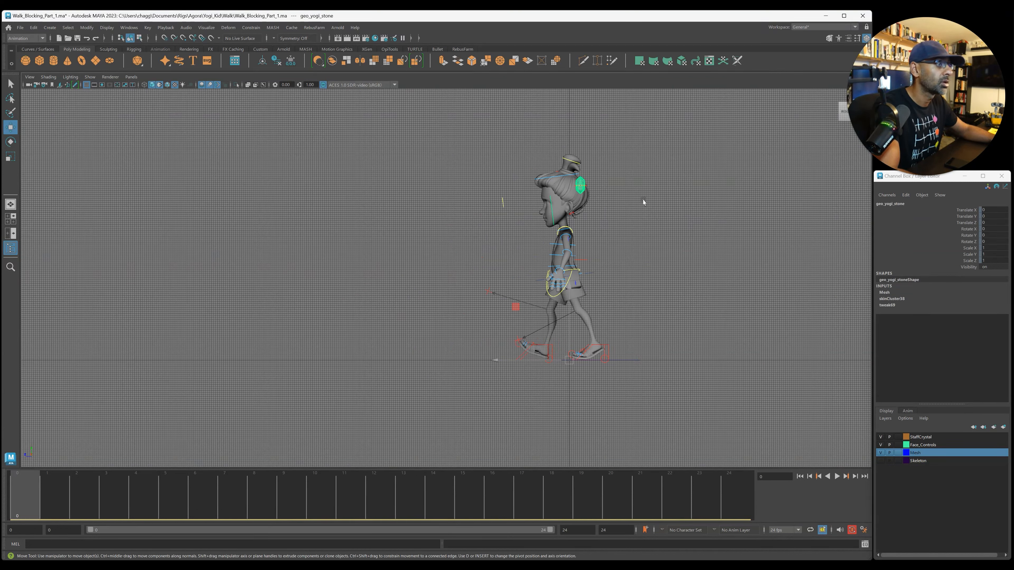
pyautogui.doubleClick(998, 267)
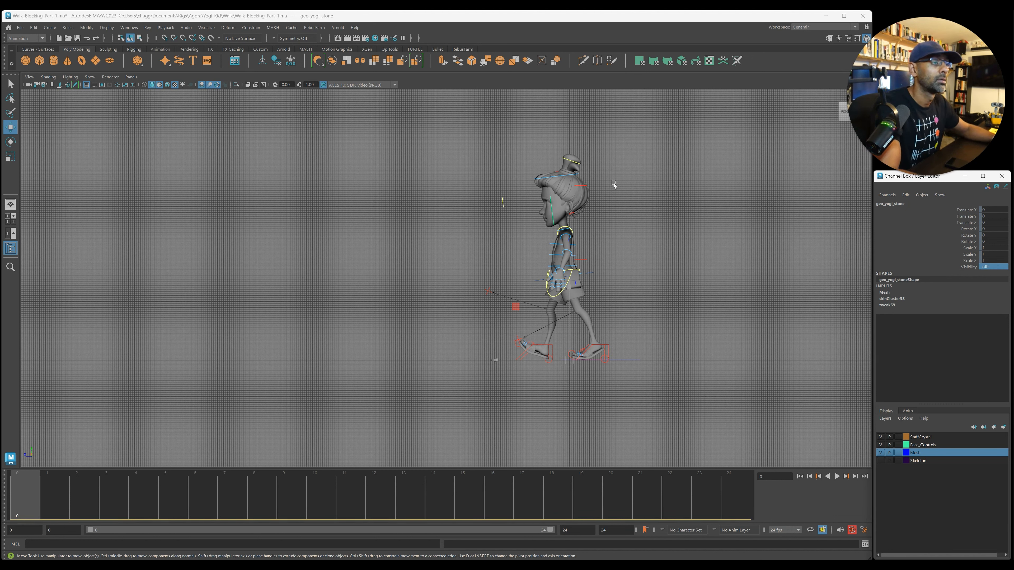
pyautogui.click(578, 187)
pyautogui.doubleClick(991, 266)
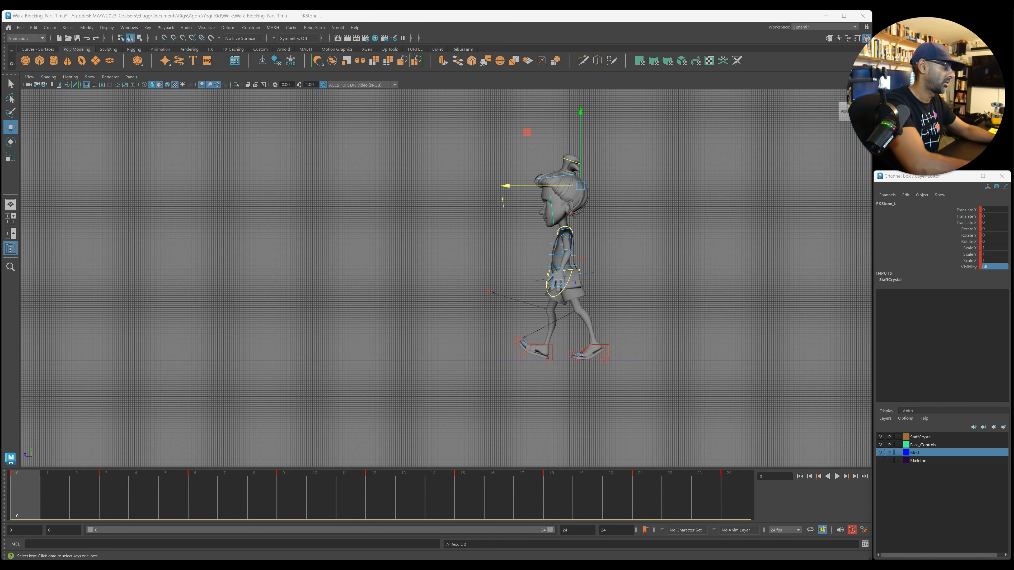
# Step: Play the walk in the perspective view and stop at frame 5
pyautogui.hotkey('alt', 'v')
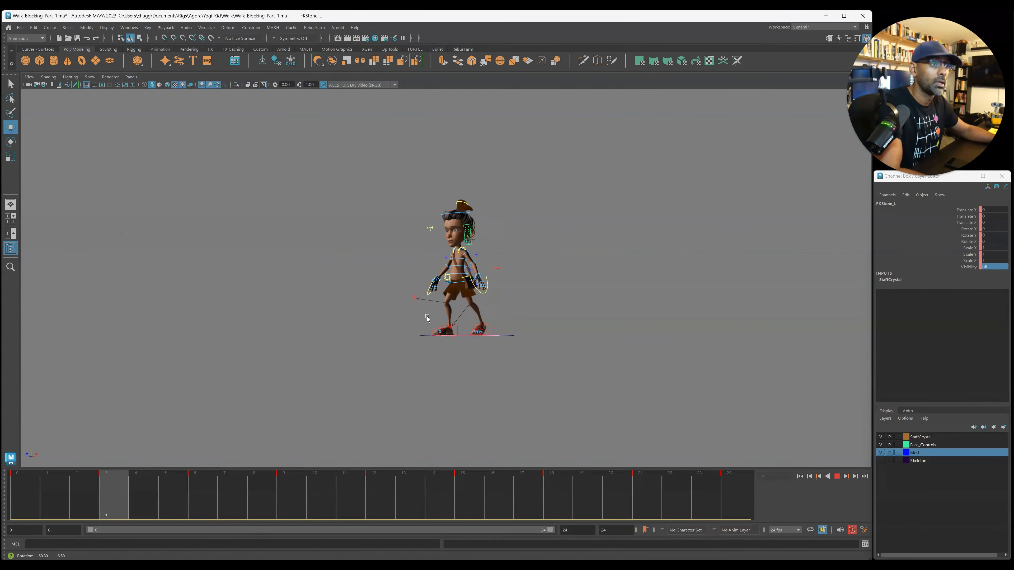
pyautogui.press('Escape')
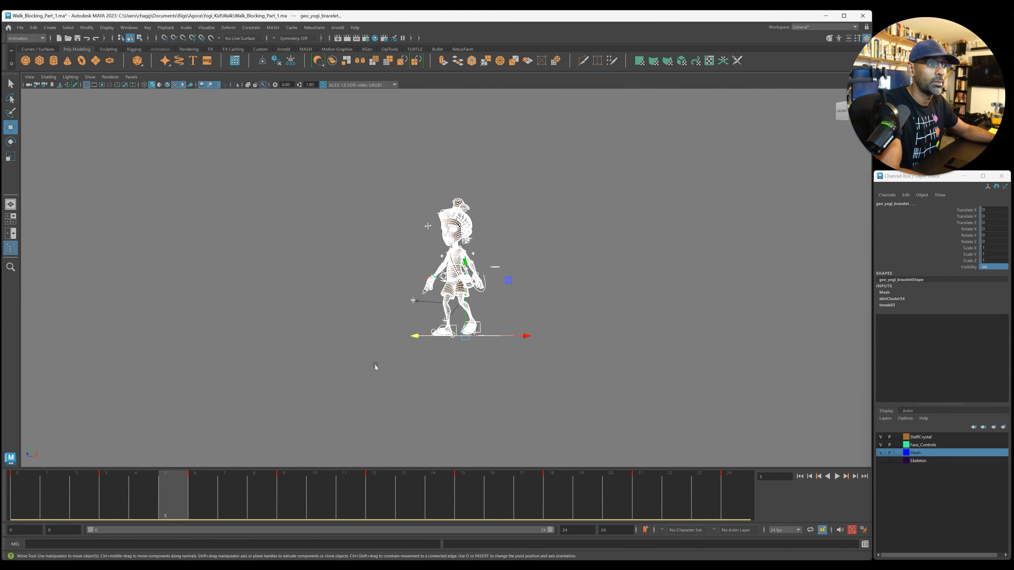
pyautogui.keyDown('alt'); pyautogui.moveTo(374, 369); pyautogui.dragTo(685, 394, button='right'); pyautogui.keyUp('alt')
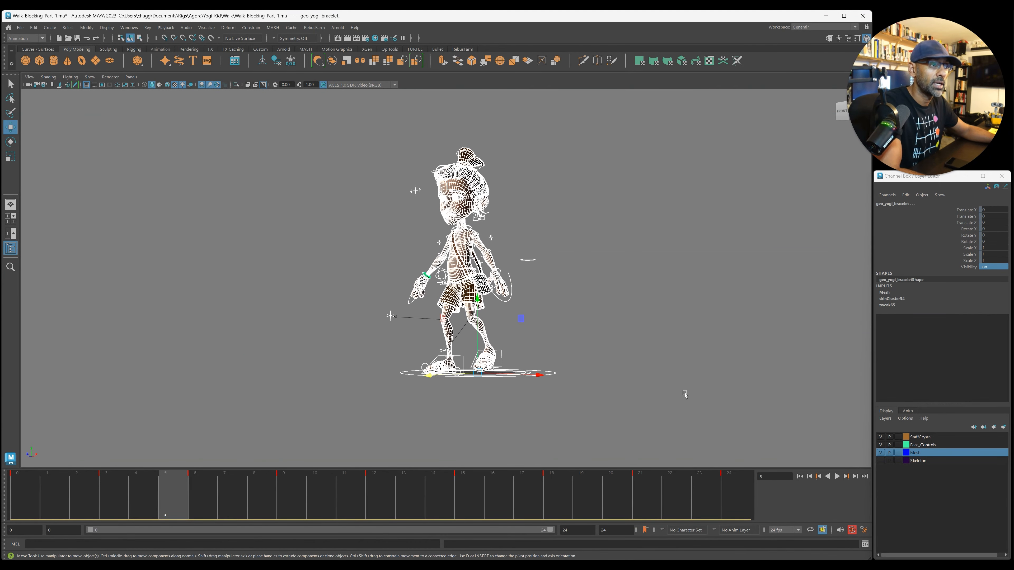
# Step: Make the Mesh layer unselectable and select all the character's rig controls
pyautogui.click(900, 453)
pyautogui.click(900, 454)
pyautogui.moveTo(310, 120); pyautogui.dragTo(605, 408)
pyautogui.moveTo(305, 154); pyautogui.dragTo(352, 146)
pyautogui.click(303, 160)
pyautogui.hotkey('ctrl', 'w')
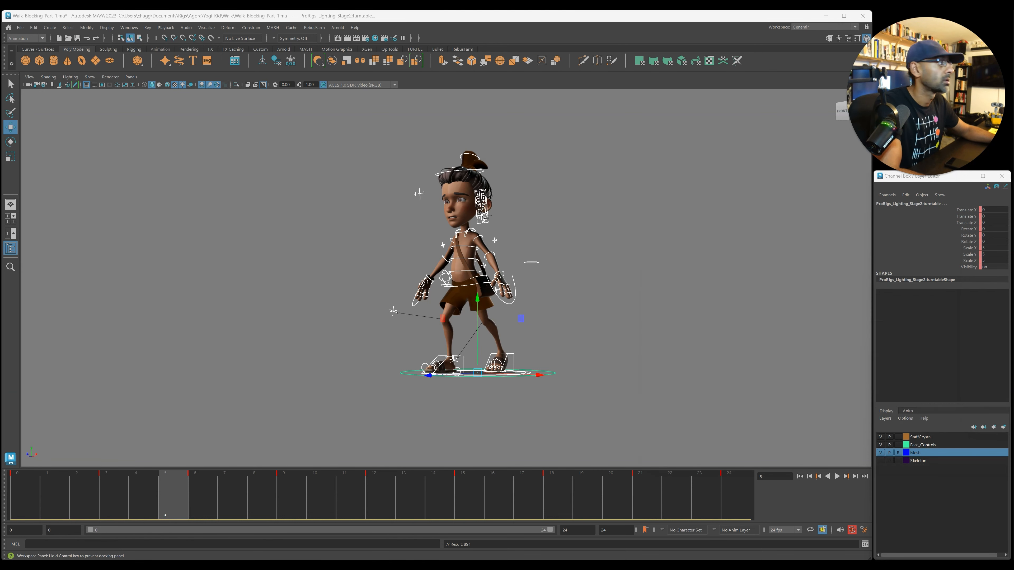
# Step: Play the blocked walk in the perspective view and examine it from several angles up to frame 24
pyautogui.hotkey('alt', 'v')
pyautogui.moveTo(290, 385)
pyautogui.keyDown('alt'); pyautogui.mouseDown()
pyautogui.moveTo(312, 365)
pyautogui.moveTo(288, 355)
pyautogui.moveTo(342, 358)
pyautogui.moveTo(373, 378)
pyautogui.mouseUp(); pyautogui.keyUp('alt')
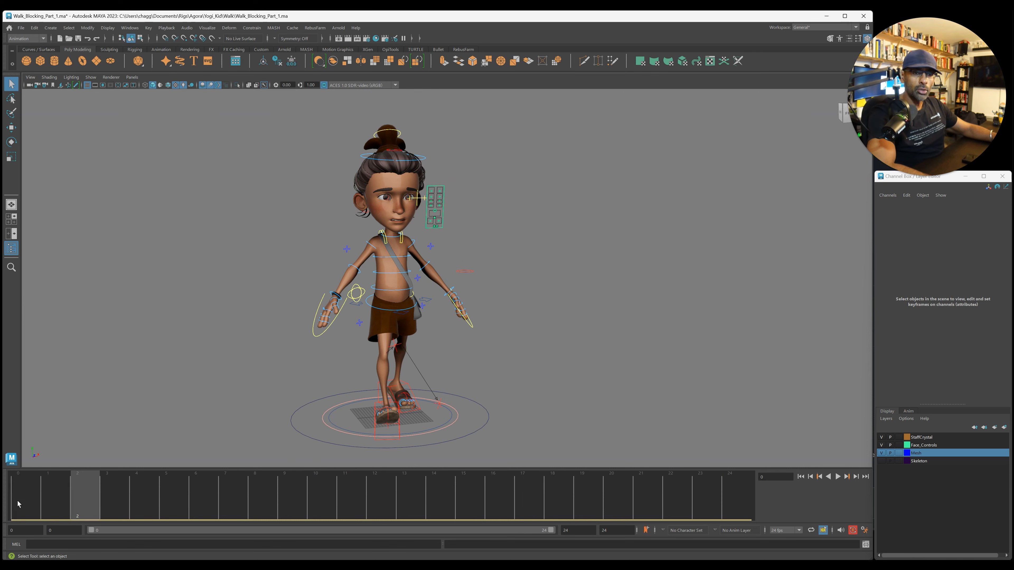
pyautogui.click(18, 504)
pyautogui.hotkey('alt', 'v')
pyautogui.keyDown('alt'); pyautogui.moveTo(340, 356); pyautogui.dragTo(470, 381); pyautogui.keyUp('alt')
pyautogui.keyDown('alt'); pyautogui.moveTo(399, 384); pyautogui.dragTo(475, 320); pyautogui.keyUp('alt')
pyautogui.hotkey('alt', 'v')
pyautogui.scroll(5, 515, 287)
# Step: Select the geo_yogi_bag mesh and open the Hypershade
pyautogui.click(491, 255)
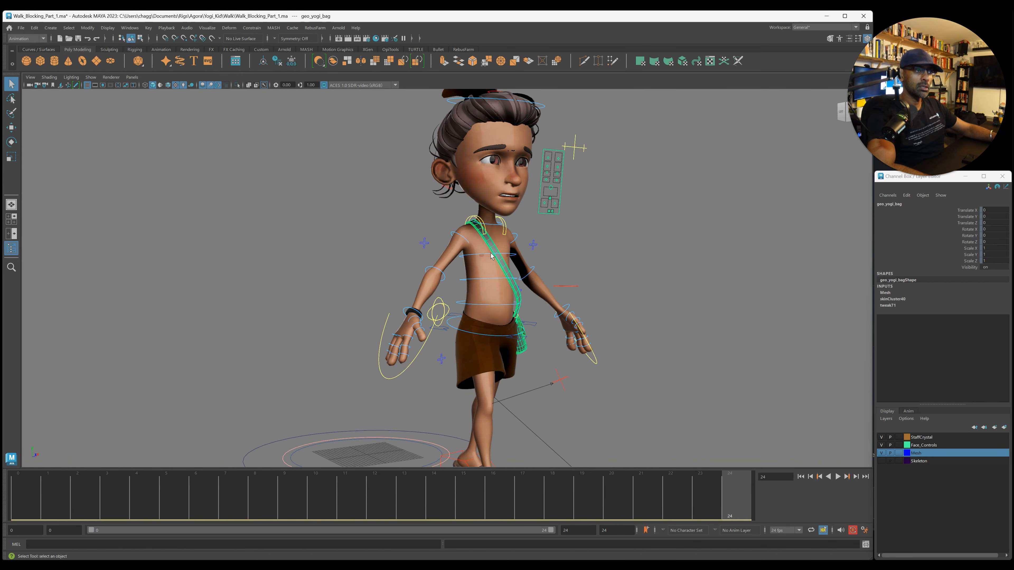
pyautogui.click(483, 256)
pyautogui.keyDown('alt'); pyautogui.moveTo(483, 256); pyautogui.dragTo(433, 264); pyautogui.keyUp('alt')
pyautogui.click(487, 366)
pyautogui.click(451, 353)
pyautogui.click(128, 28)
pyautogui.moveTo(160, 90)
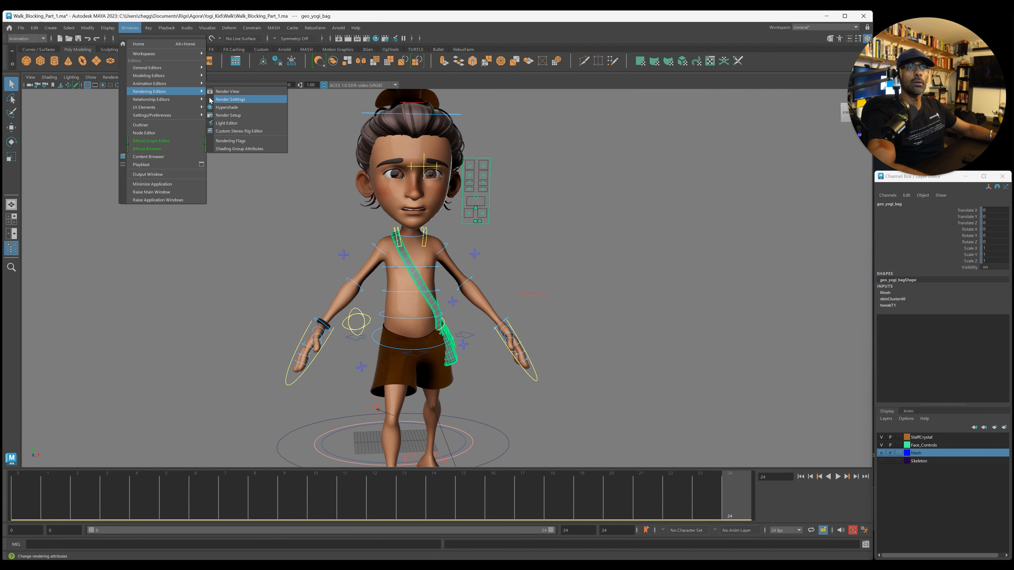
pyautogui.click(240, 100)
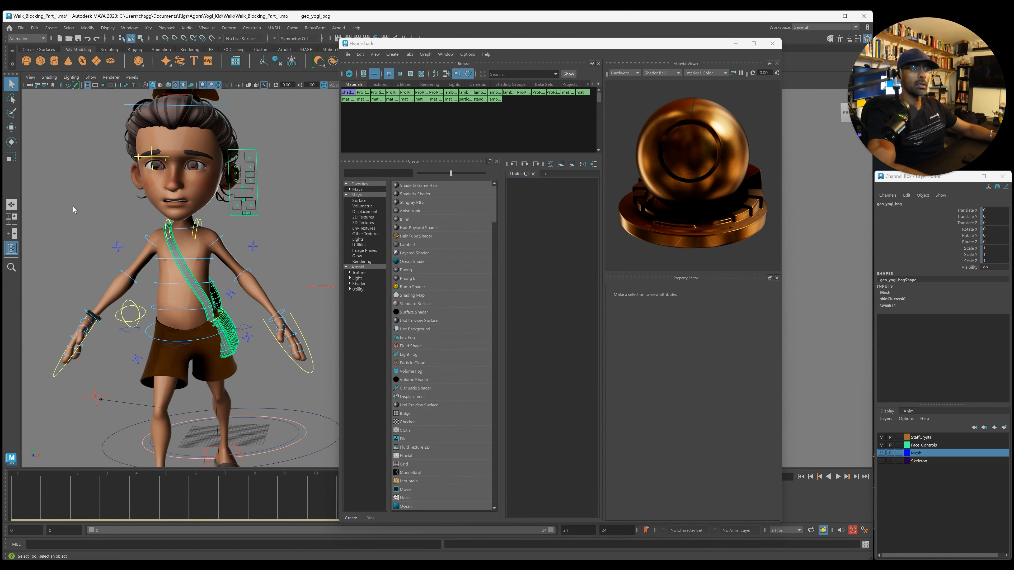
# Step: Generate the UDIM texture preview for the bag's base color file and close the Hypershade
pyautogui.click(765, 343)
pyautogui.click(751, 348)
pyautogui.click(293, 237)
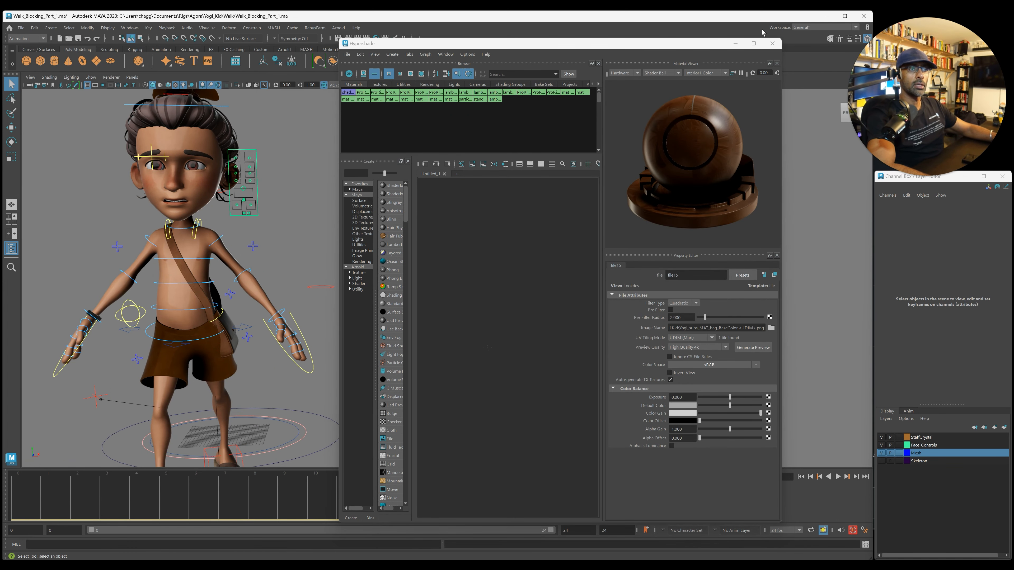
pyautogui.click(772, 43)
# Step: Go to frame 0, bring the character's torso into close view and pick out the chest and root controls for rotation
pyautogui.keyDown('alt'); pyautogui.moveTo(329, 266); pyautogui.dragTo(521, 233, button='middle'); pyautogui.keyUp('alt')
pyautogui.keyDown('alt'); pyautogui.moveTo(520, 234); pyautogui.dragTo(384, 205); pyautogui.keyUp('alt')
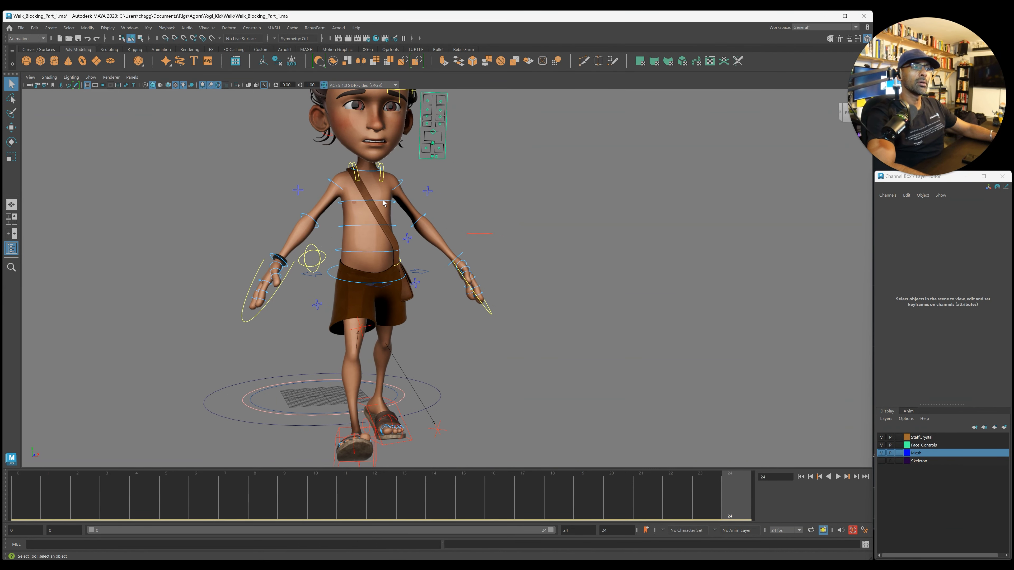
pyautogui.click(383, 203)
pyautogui.moveTo(83, 494); pyautogui.dragTo(18, 494)
pyautogui.keyDown('alt'); pyautogui.moveTo(426, 330); pyautogui.dragTo(343, 387); pyautogui.keyUp('alt')
pyautogui.press('e')
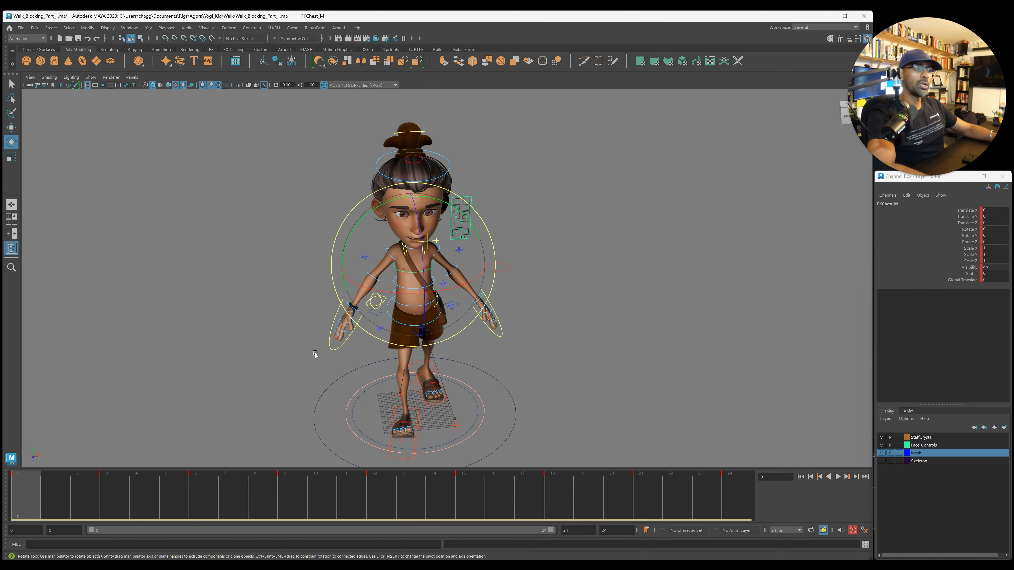
pyautogui.keyDown('alt'); pyautogui.moveTo(317, 355); pyautogui.dragTo(566, 364, button='right'); pyautogui.keyUp('alt')
pyautogui.click(335, 349)
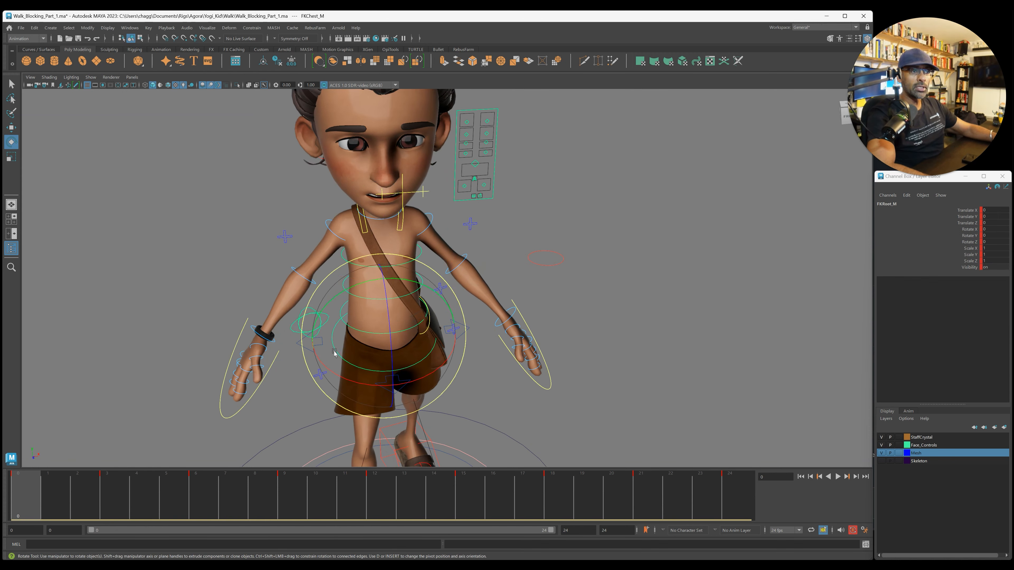
pyautogui.keyDown('alt'); pyautogui.moveTo(334, 350); pyautogui.dragTo(322, 340); pyautogui.keyUp('alt')
pyautogui.click(322, 340)
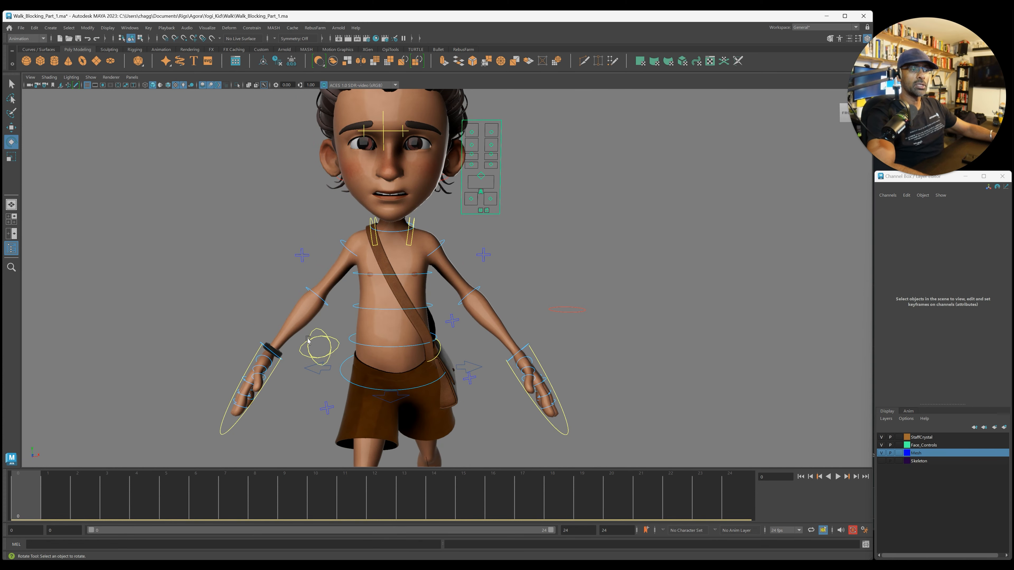
# Step: Select the hip swinger control, undo the test rotation on it and pick its Rotate X value for copying
pyautogui.click(331, 344)
pyautogui.click(968, 223)
pyautogui.moveTo(323, 372); pyautogui.dragTo(325, 373)
pyautogui.moveTo(315, 377); pyautogui.dragTo(317, 378)
pyautogui.hotkey('ctrl', 'z')
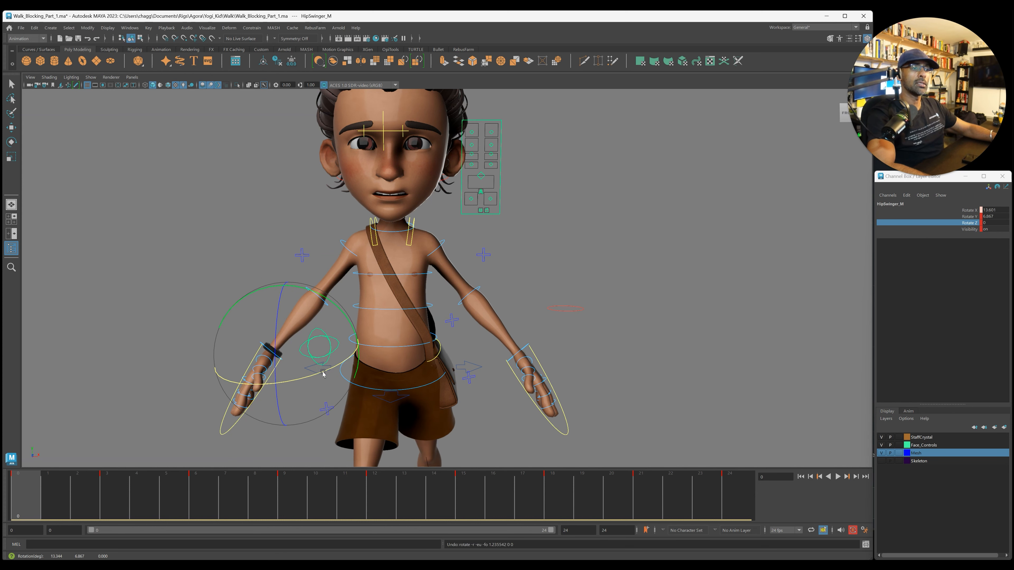
pyautogui.doubleClick(999, 211)
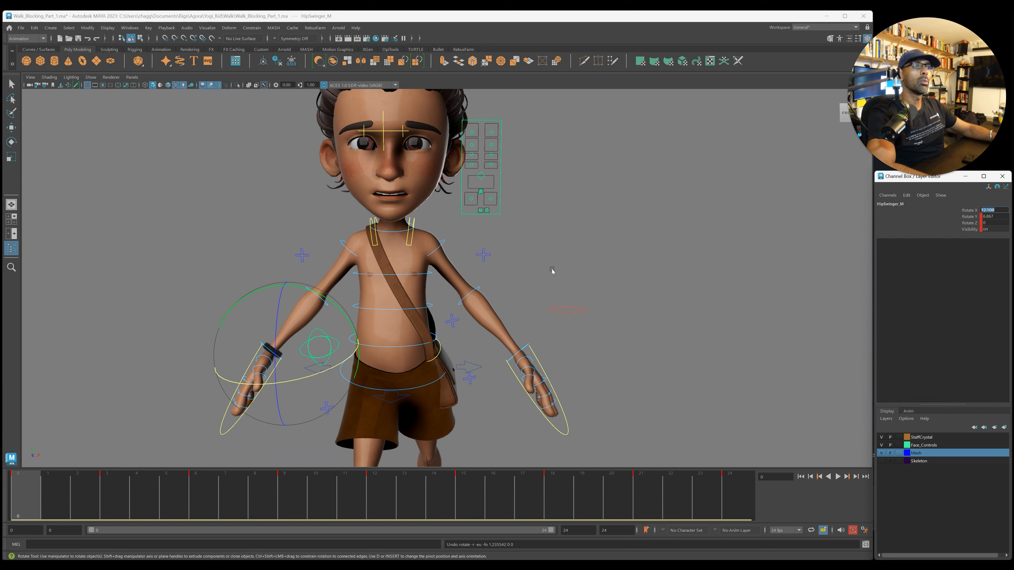
# Step: Set the FKChest_M control's Rotate X to -12.109 at frame 0 to counter the hip rotation
pyautogui.click(400, 275)
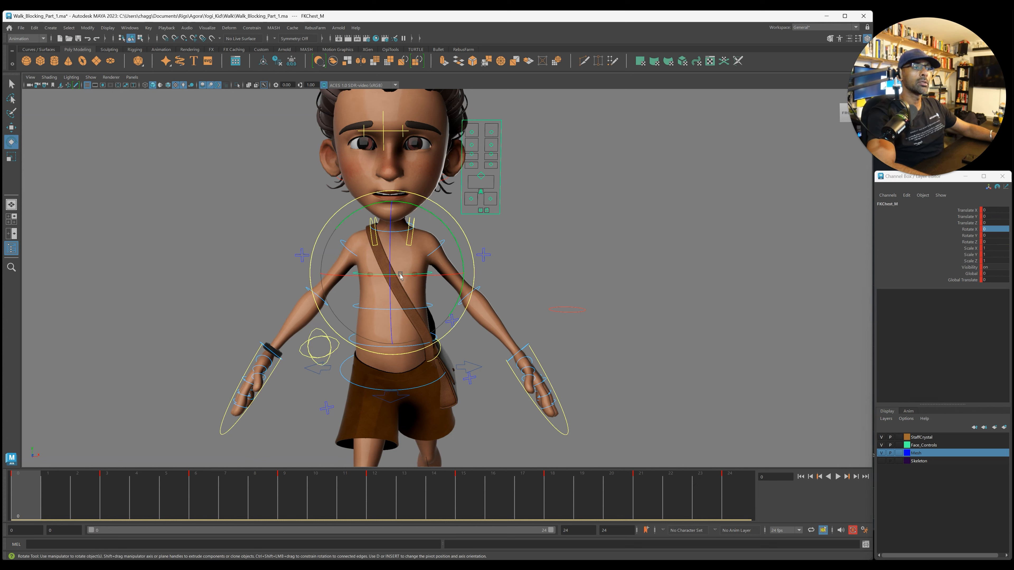
pyautogui.click(956, 229)
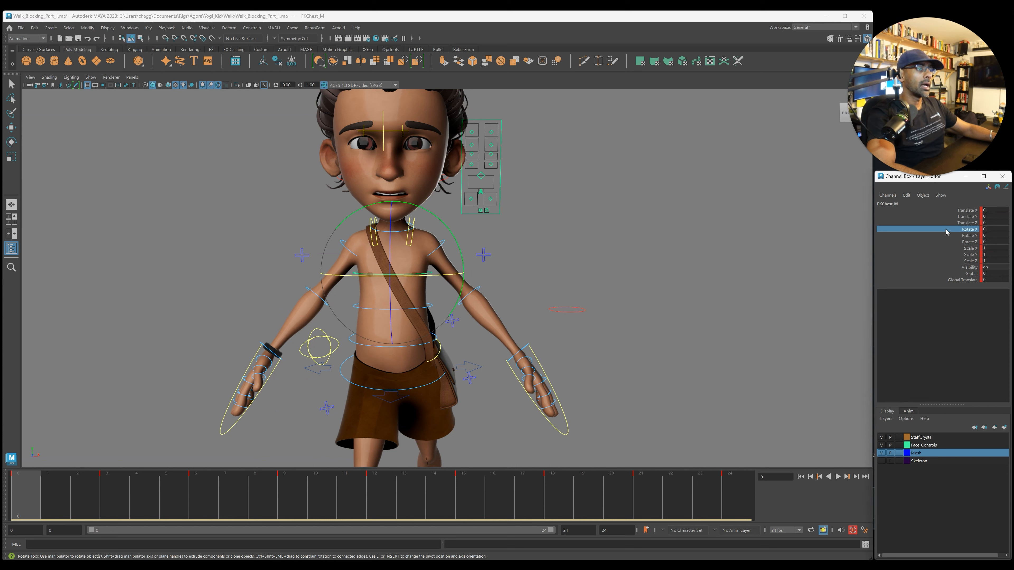
pyautogui.moveTo(996, 232); pyautogui.dragTo(1001, 235)
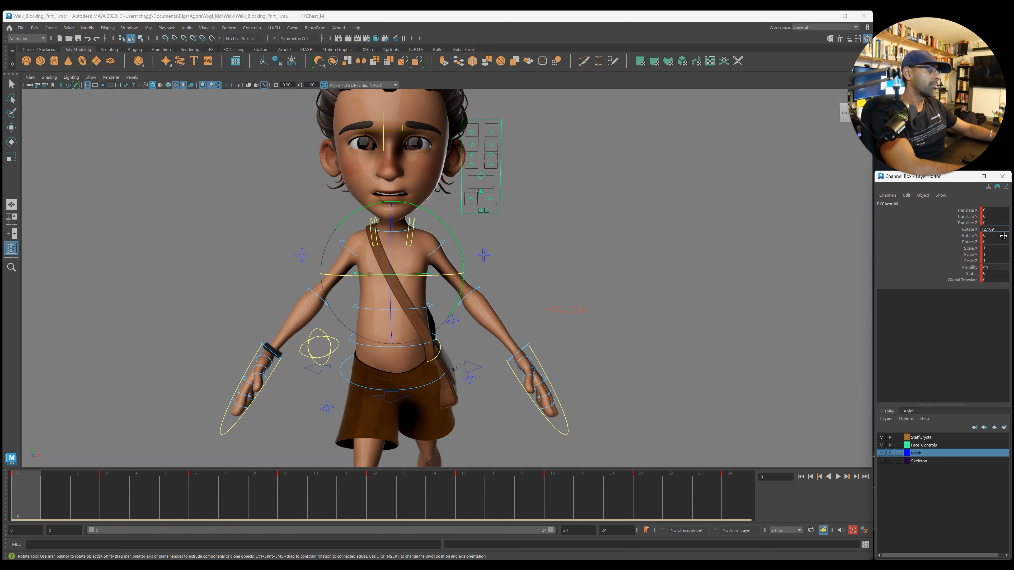
pyautogui.press('Home')
pyautogui.write('-')
pyautogui.press('Return')
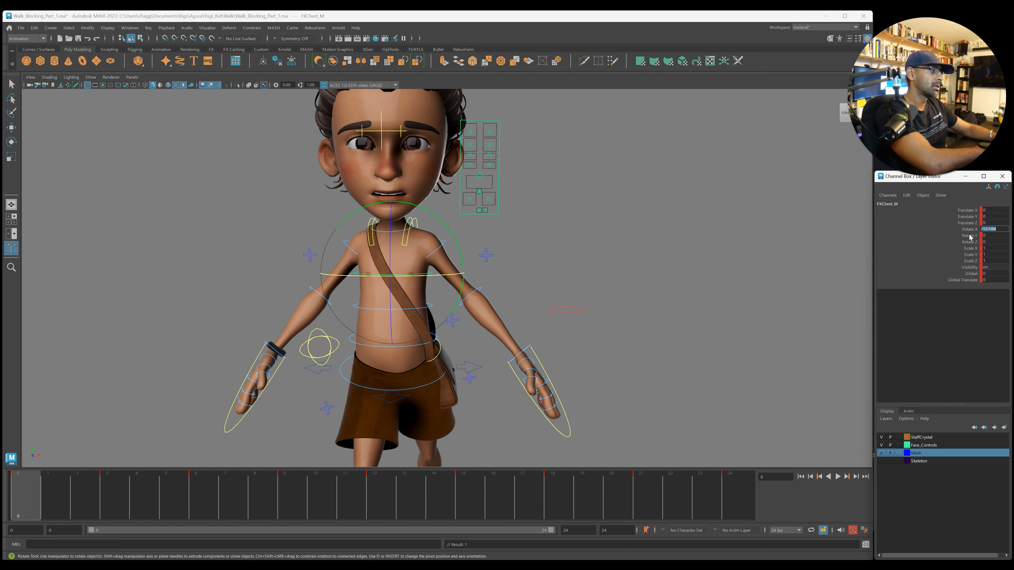
# Step: Inspect the chest twist from above and copy the chest control's frame 0 pose to frame 24
pyautogui.press('alt')
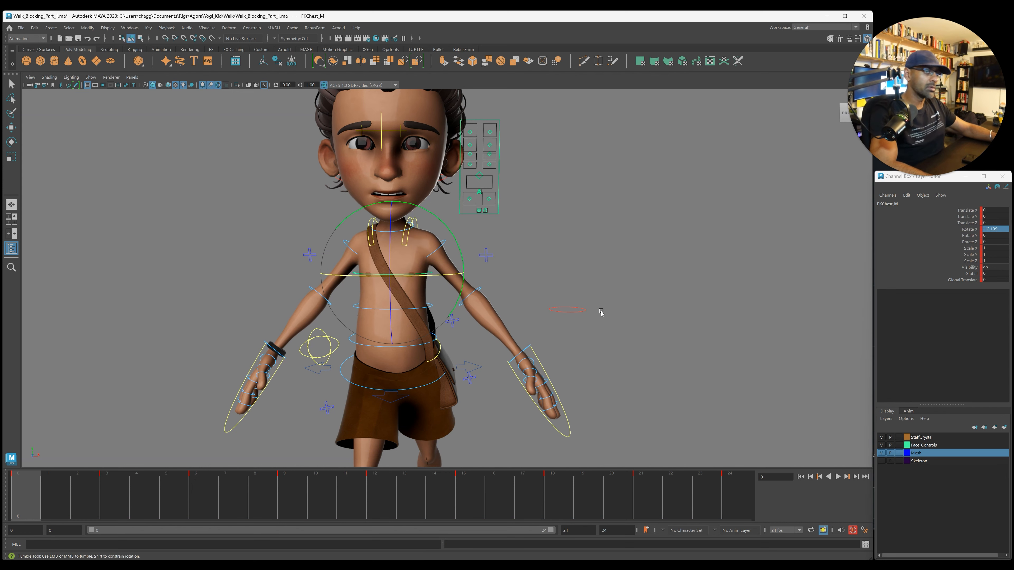
pyautogui.keyDown('alt'); pyautogui.moveTo(602, 314); pyautogui.dragTo(602, 328); pyautogui.keyUp('alt')
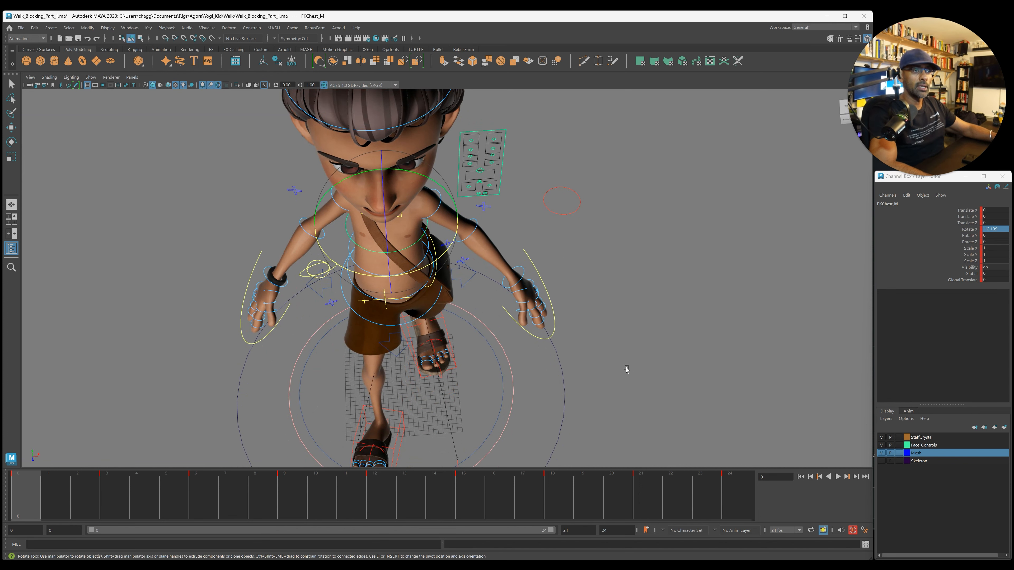
pyautogui.keyDown('alt'); pyautogui.moveTo(626, 370); pyautogui.dragTo(496, 367); pyautogui.keyUp('alt')
pyautogui.keyDown('alt'); pyautogui.moveTo(620, 362); pyautogui.dragTo(356, 380, button='right'); pyautogui.keyUp('alt')
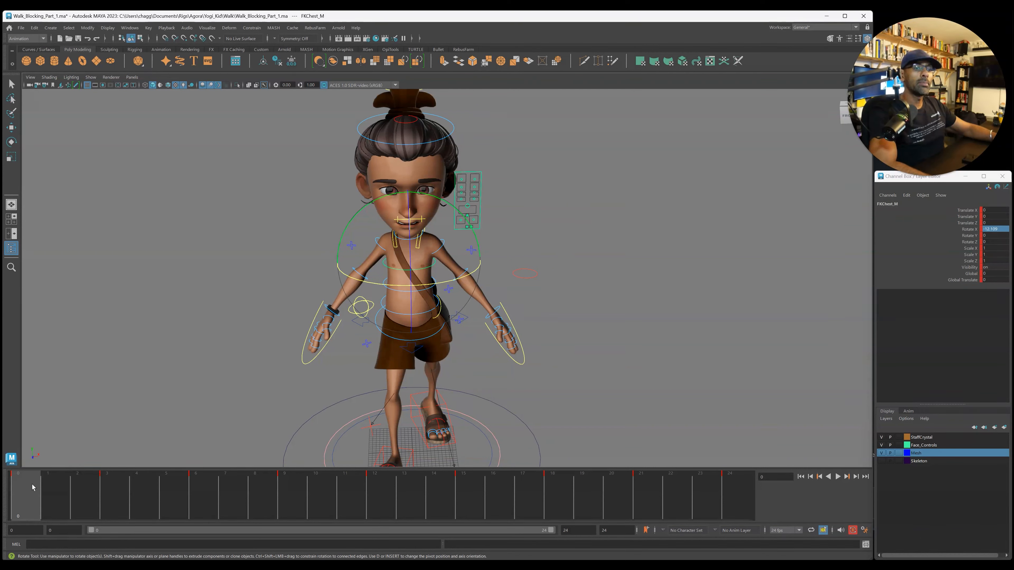
pyautogui.moveTo(33, 487); pyautogui.dragTo(772, 499)
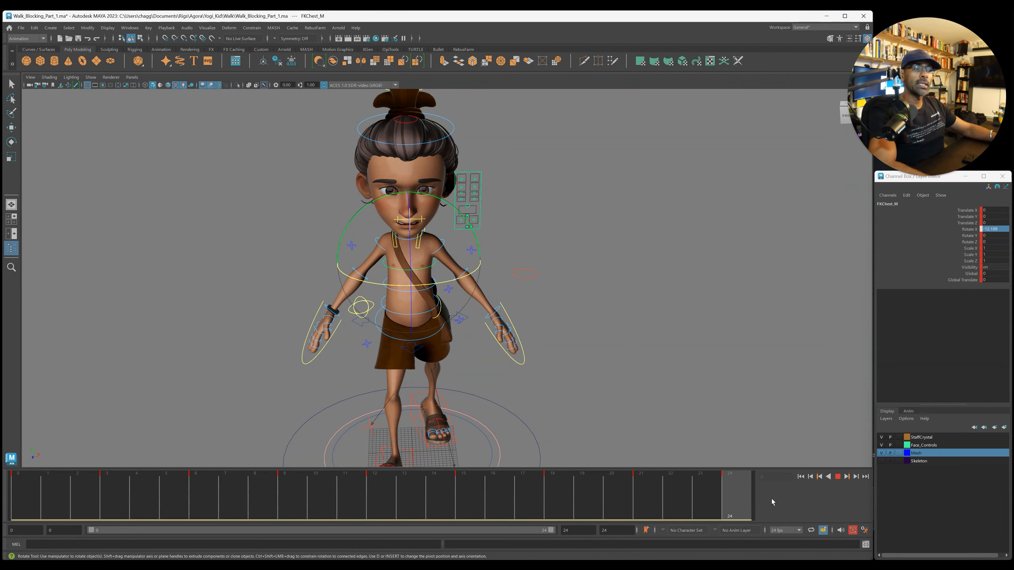
# Step: Set the chest control's Rotate X to 12.109 at frame 12 for the opposite contact pose
pyautogui.click(382, 491)
pyautogui.click(993, 211)
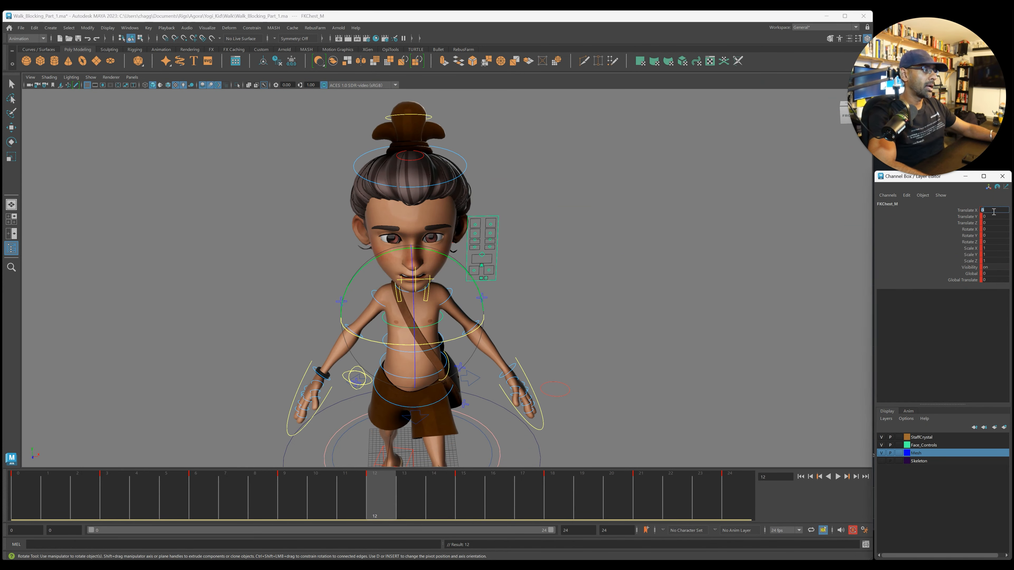
pyautogui.click(1000, 230)
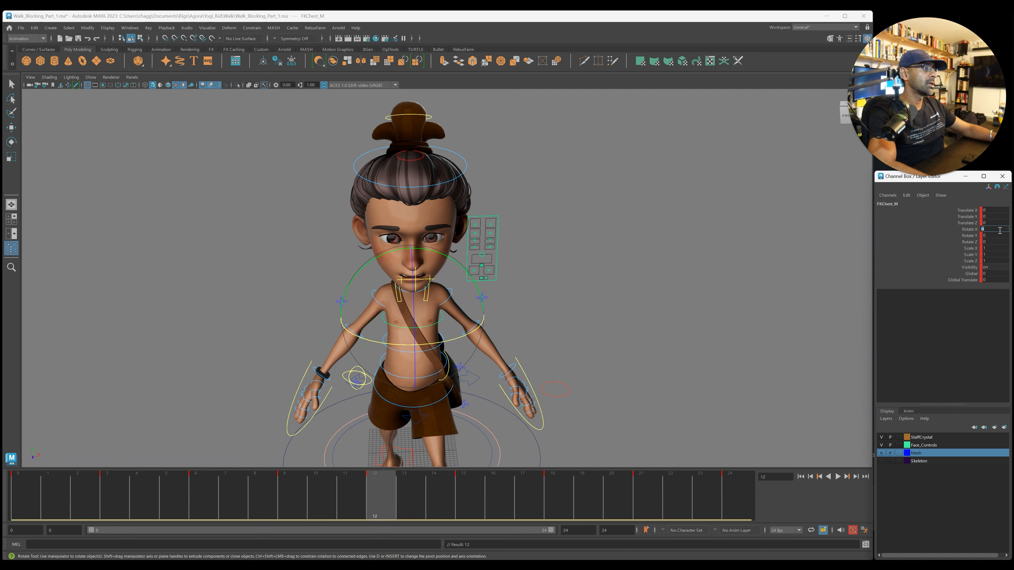
pyautogui.moveTo(179, 495); pyautogui.dragTo(17, 497)
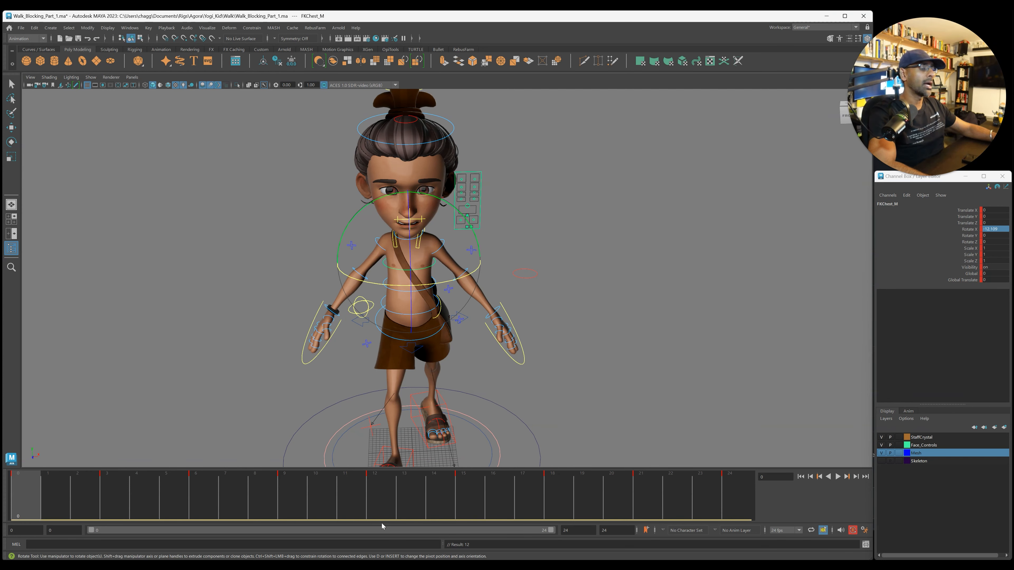
pyautogui.click(382, 519)
pyautogui.click(1004, 230)
pyautogui.write('12.109')
pyautogui.press('Return')
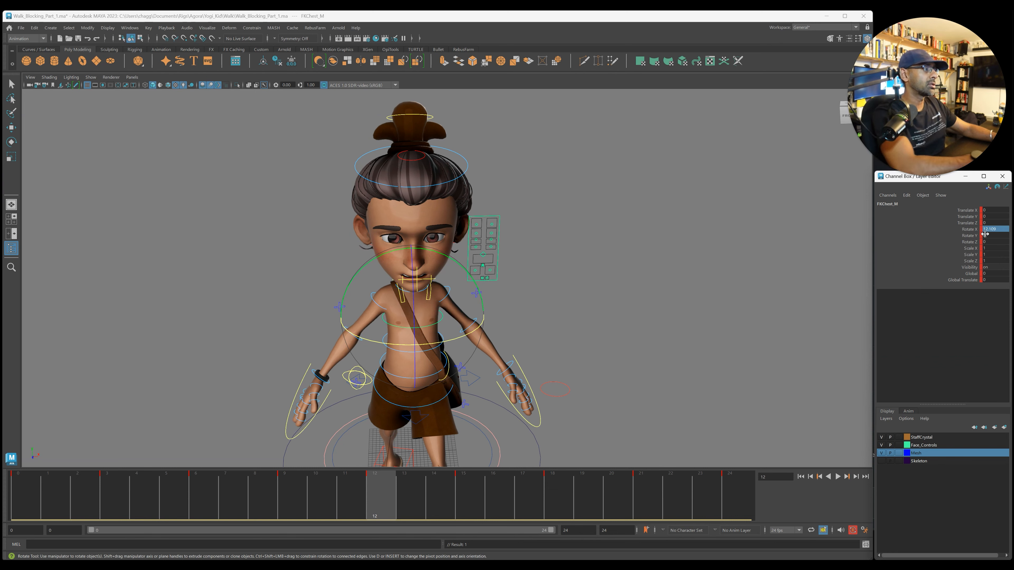
# Step: In the Graph Editor, raise the chest's Rotate X keys at frames 9 and 15 to about 6 and lower frame 21 to about -6
pyautogui.scroll(-5, 550, 355)
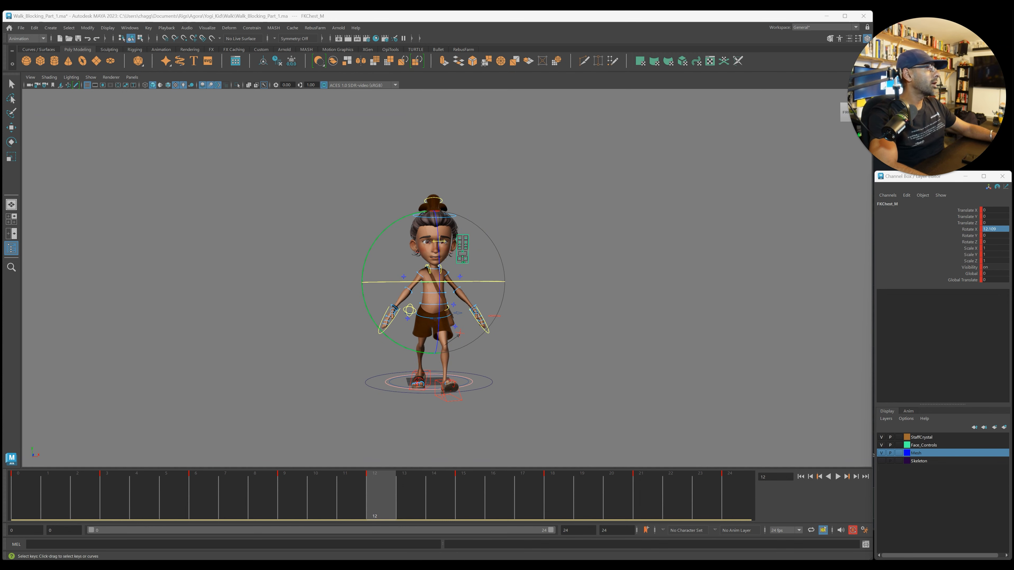
pyautogui.moveTo(1013, 73); pyautogui.dragTo(319, 78)
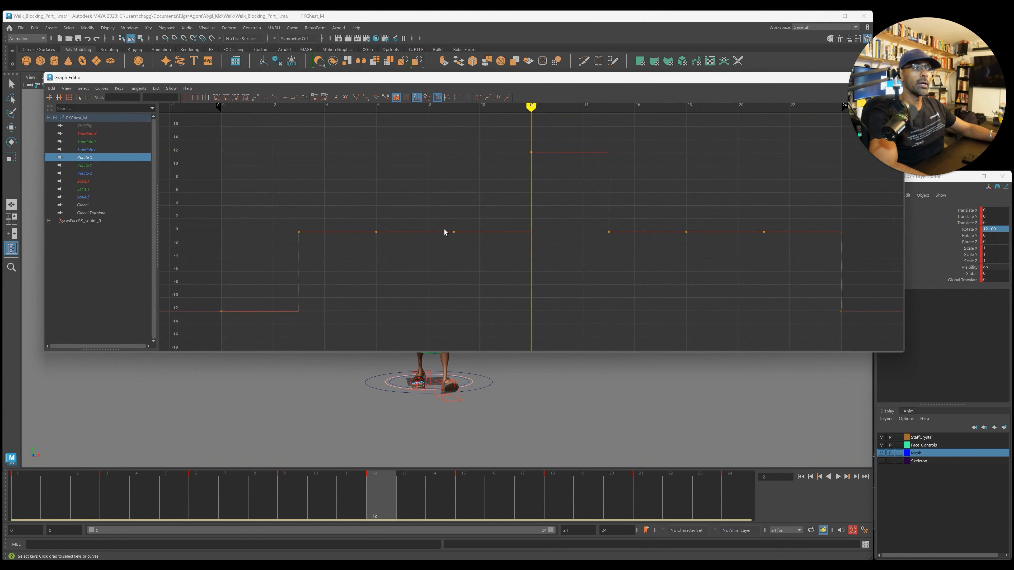
pyautogui.moveTo(445, 233); pyautogui.dragTo(489, 265)
pyautogui.keyDown('shift'); pyautogui.moveTo(492, 235); pyautogui.dragTo(493, 222, button='middle'); pyautogui.keyUp('shift')
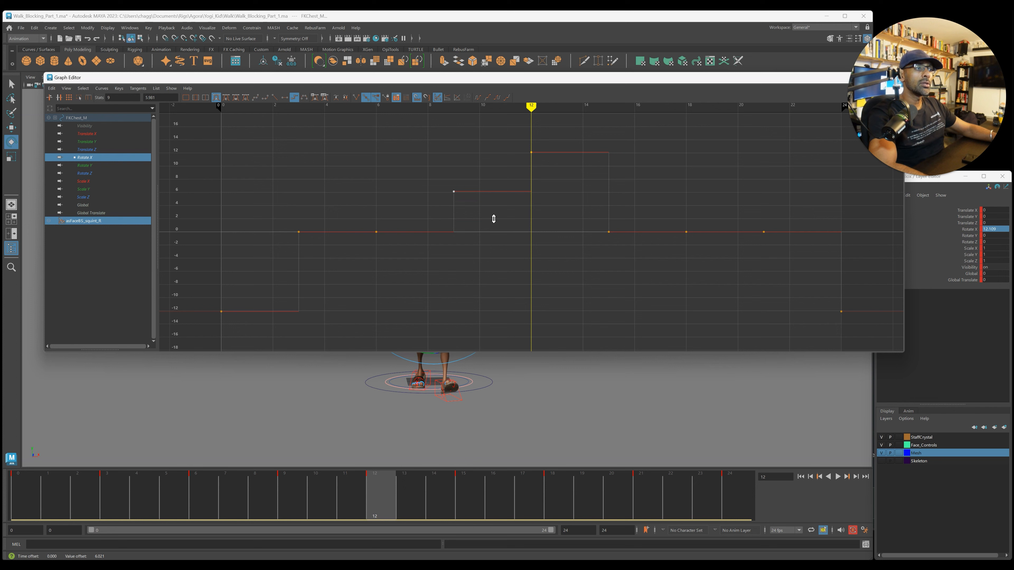
pyautogui.moveTo(591, 226); pyautogui.dragTo(627, 247)
pyautogui.keyDown('shift'); pyautogui.moveTo(636, 238); pyautogui.dragTo(639, 202, button='middle'); pyautogui.keyUp('shift')
pyautogui.moveTo(737, 216); pyautogui.dragTo(781, 260)
pyautogui.keyDown('shift'); pyautogui.moveTo(781, 261); pyautogui.dragTo(777, 305, button='middle'); pyautogui.keyUp('shift')
pyautogui.press('a')
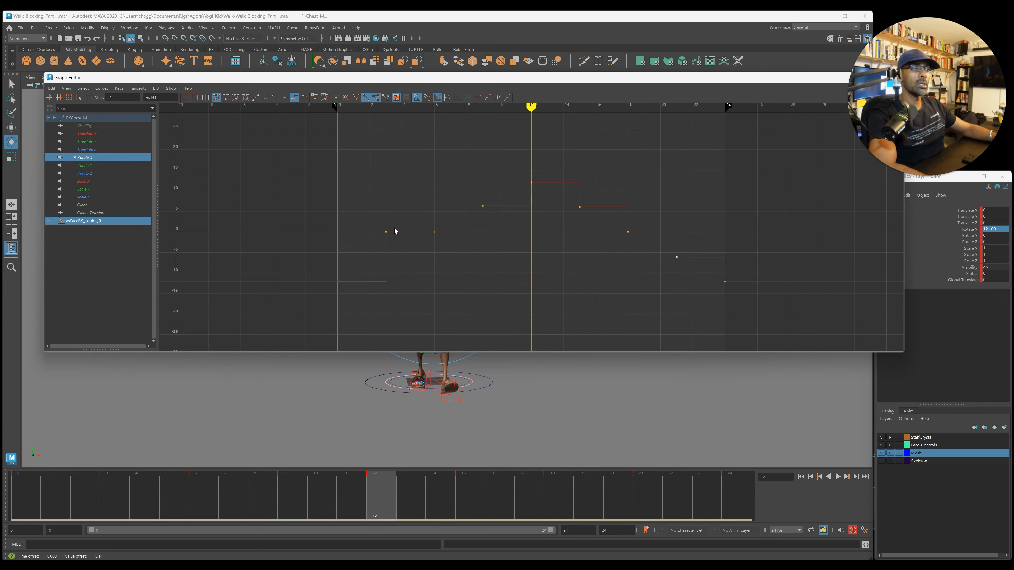